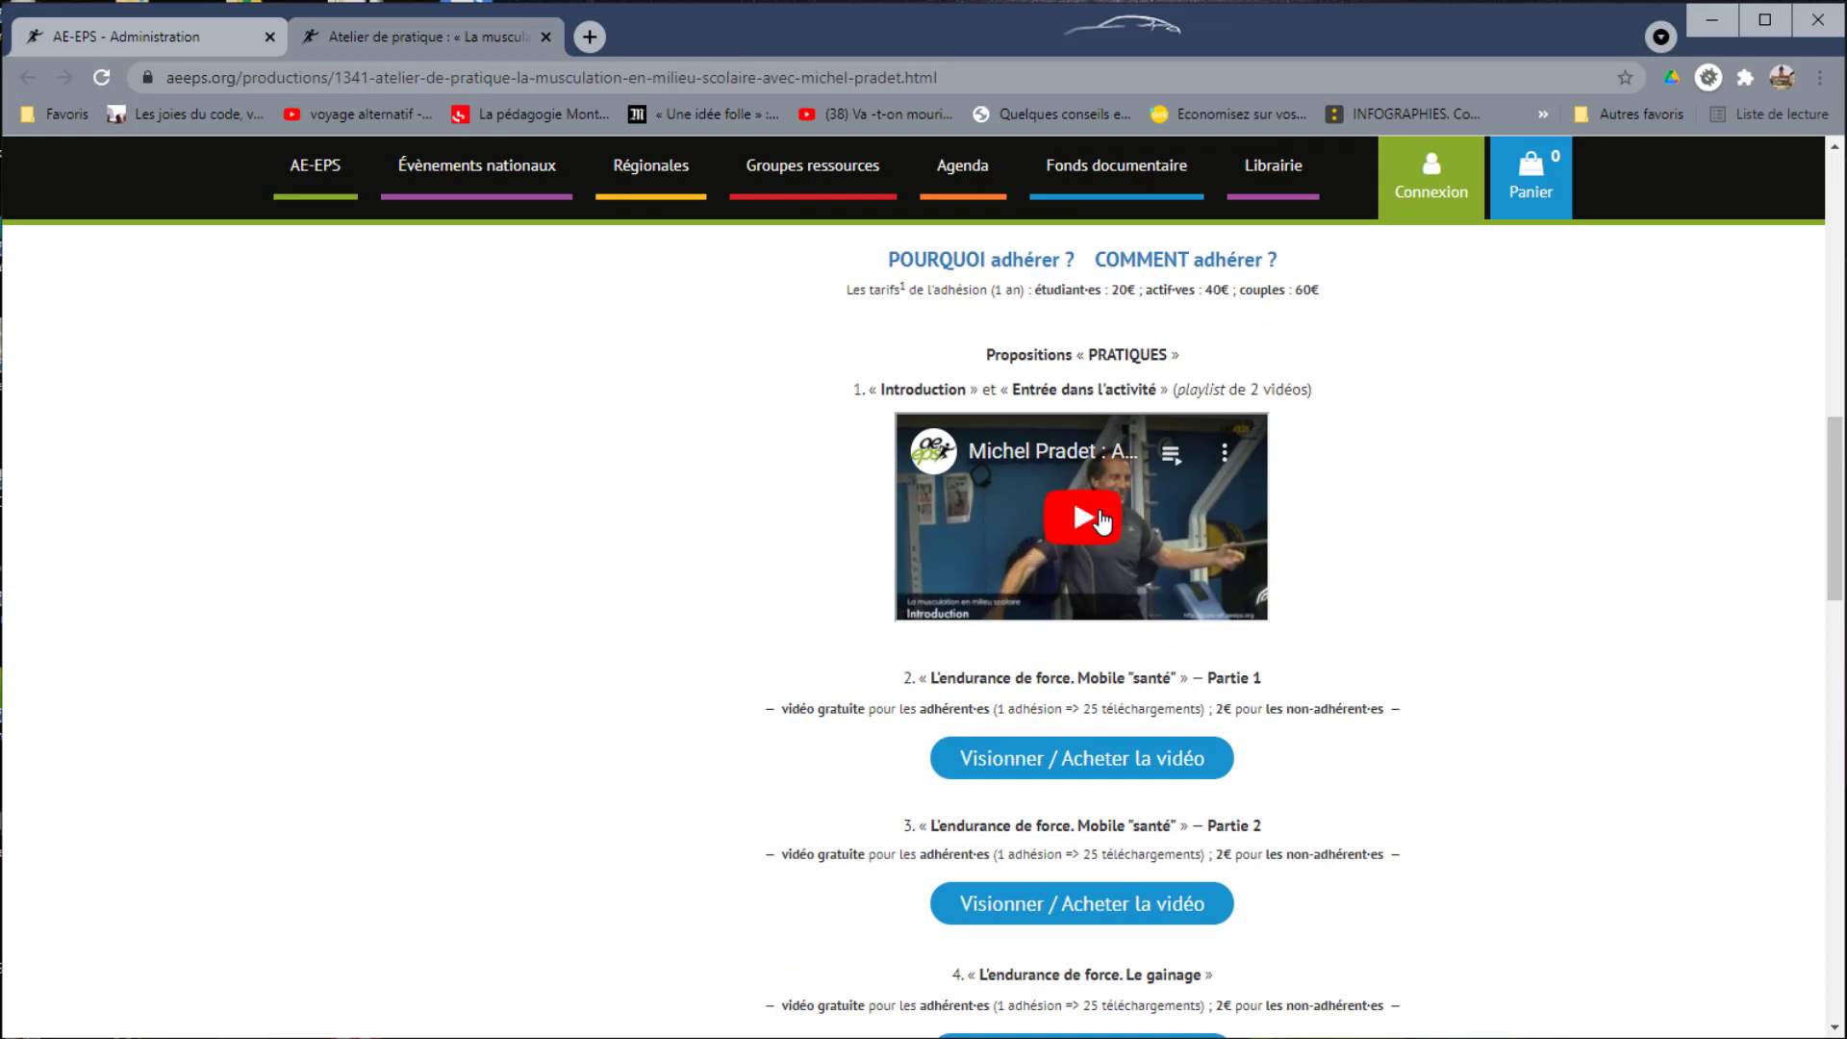
- Open the viewing and purchase link for "L'endurance de force. Mobile "santé" – Partie 1" and dismiss the login notice
scroll(1835, 497, "down", 2)
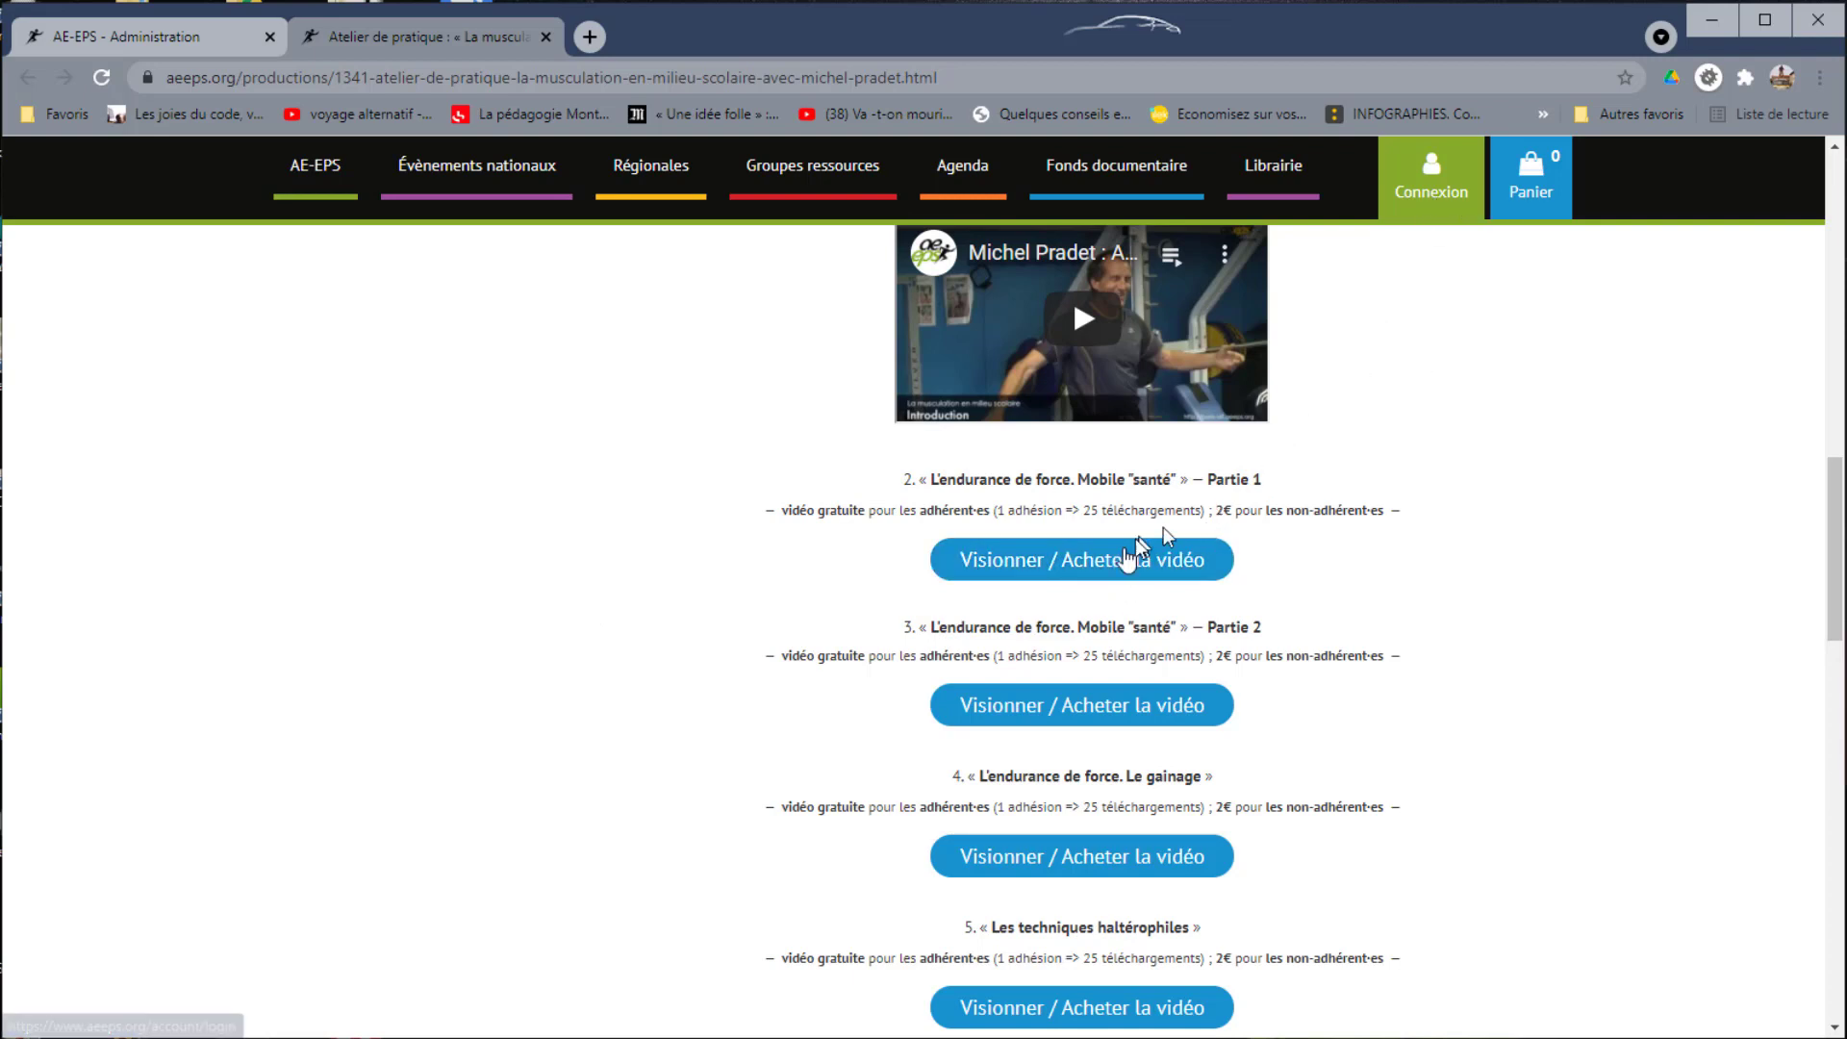
left_click(1049, 561)
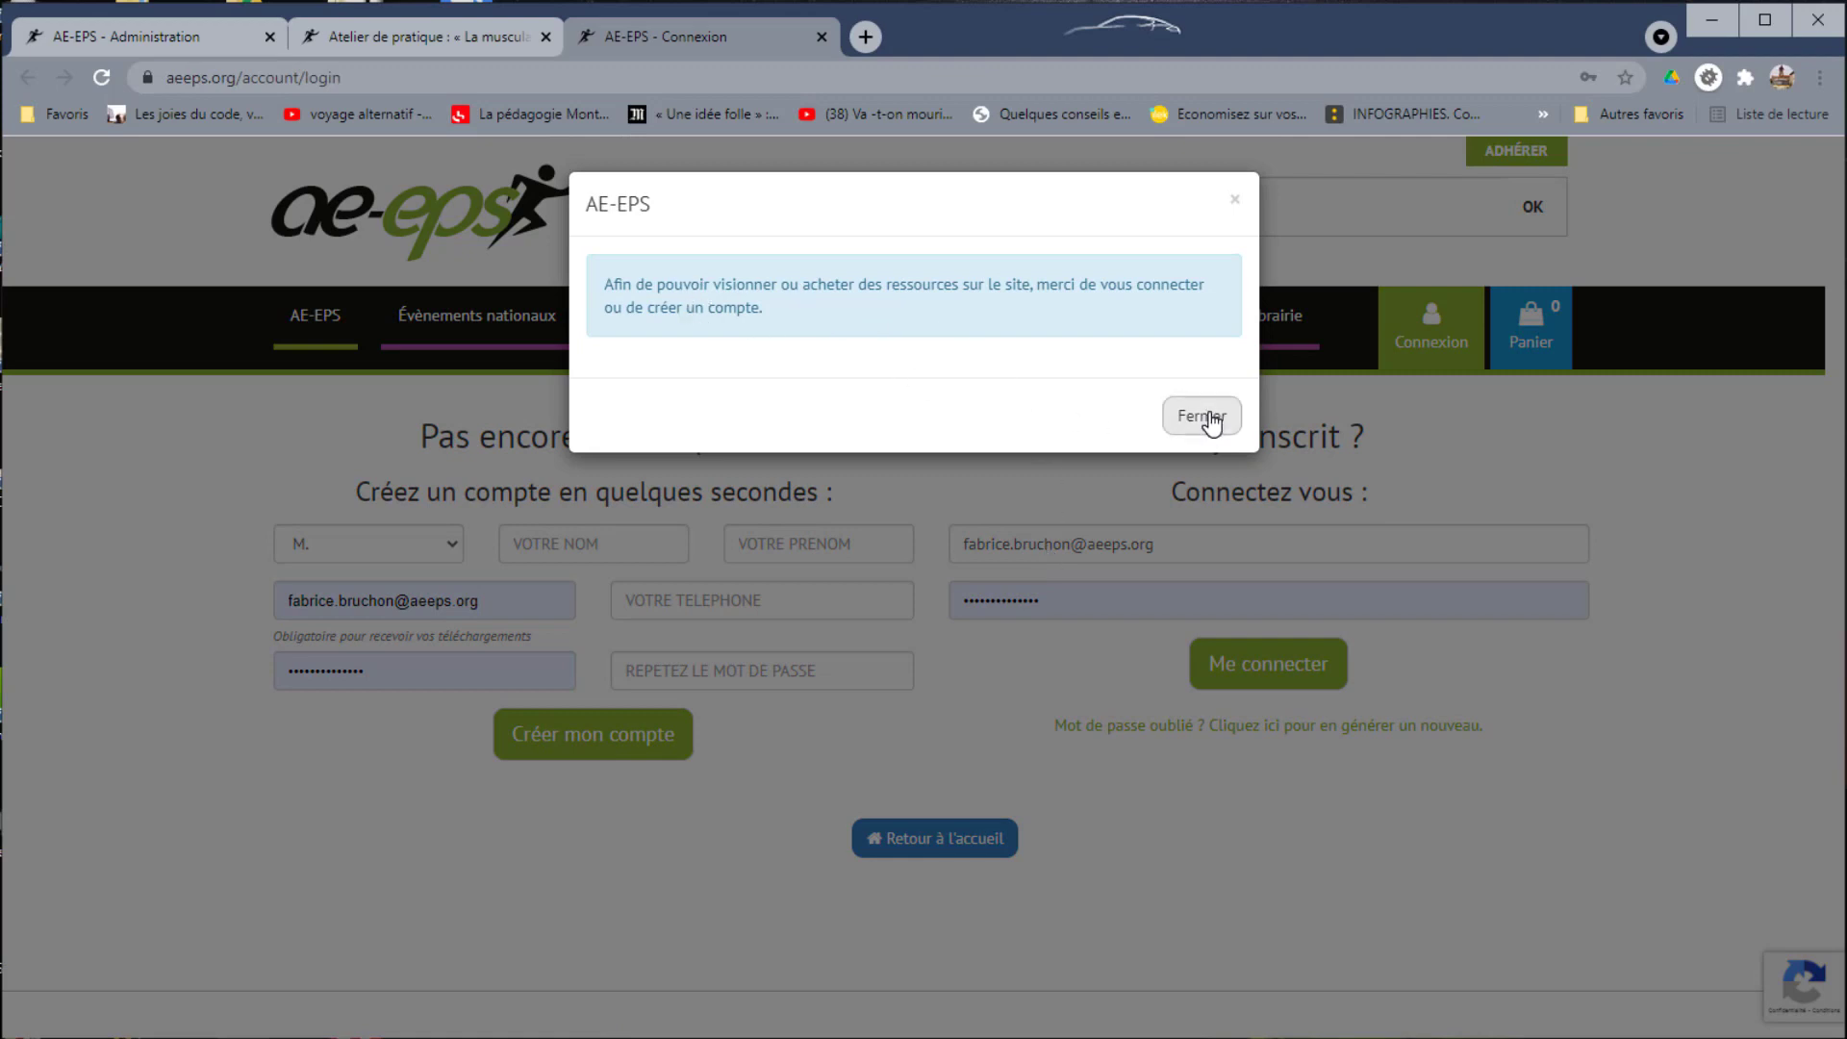
left_click(1211, 423)
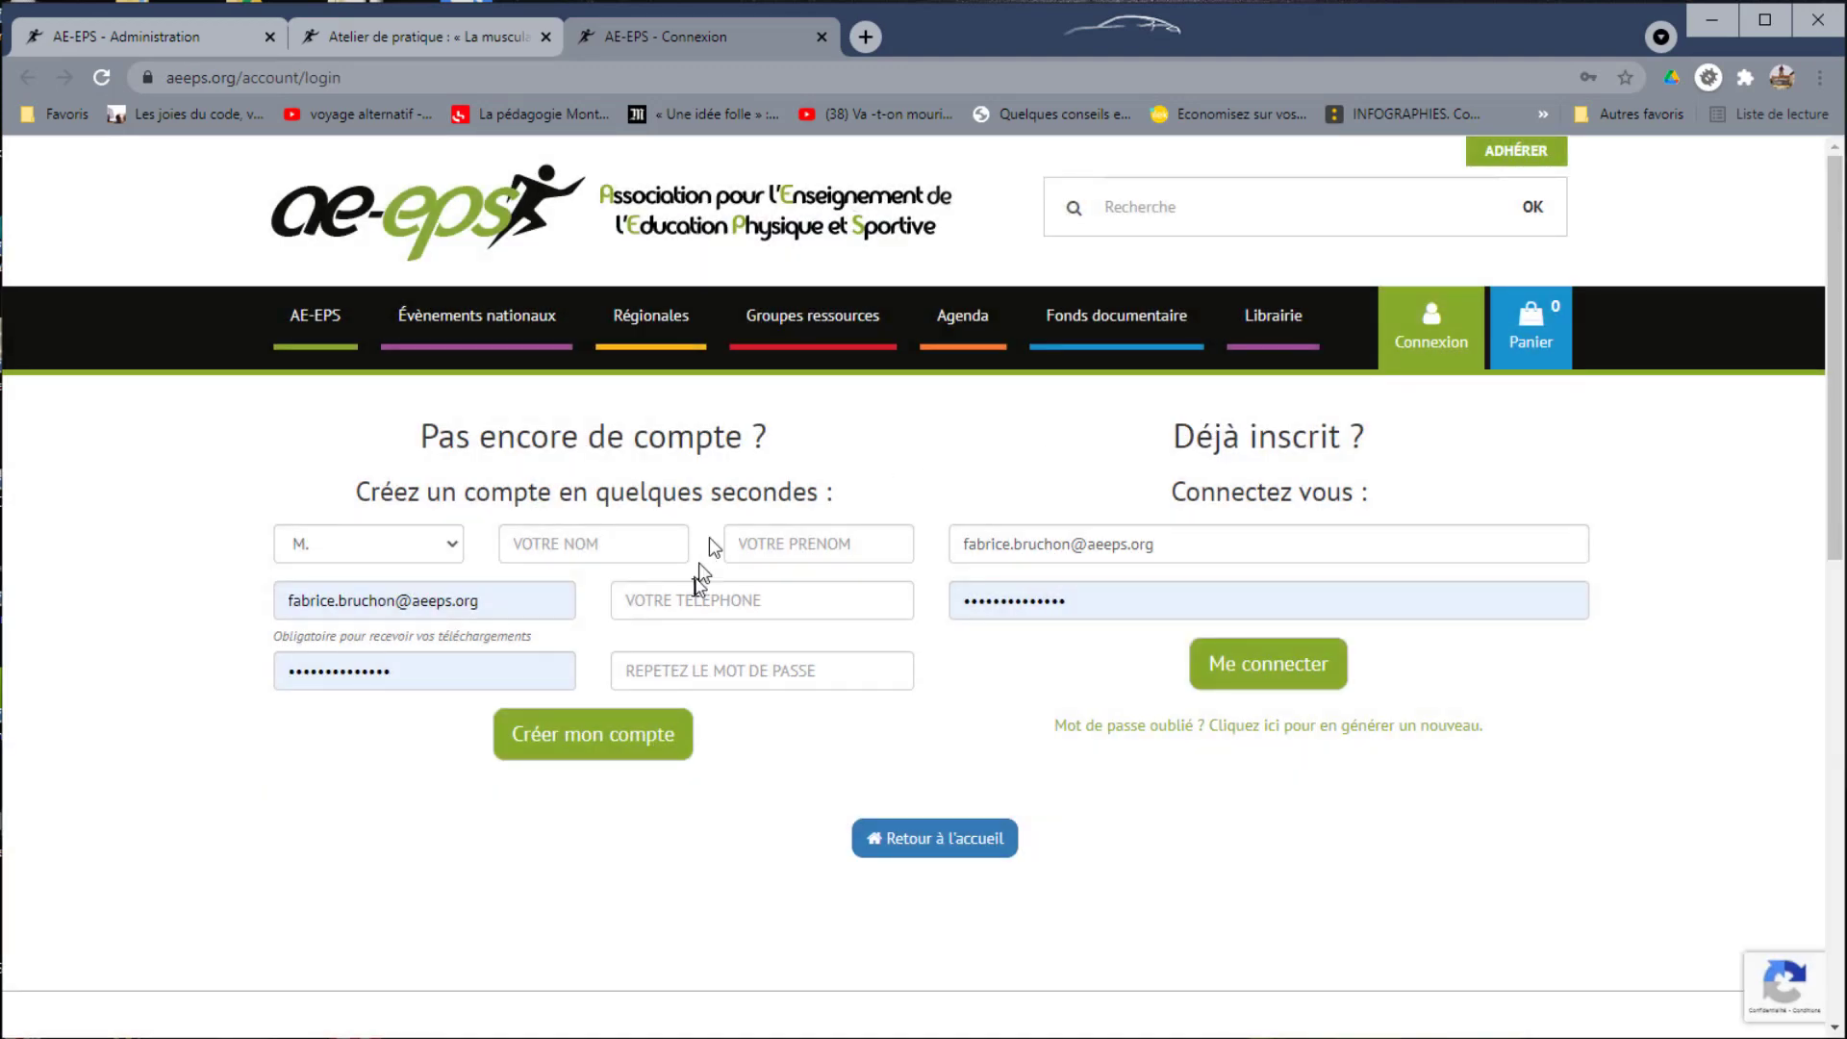
- Sign in to the existing account with the saved e-mail and password and dismiss the download credit notice
left_click(1168, 547)
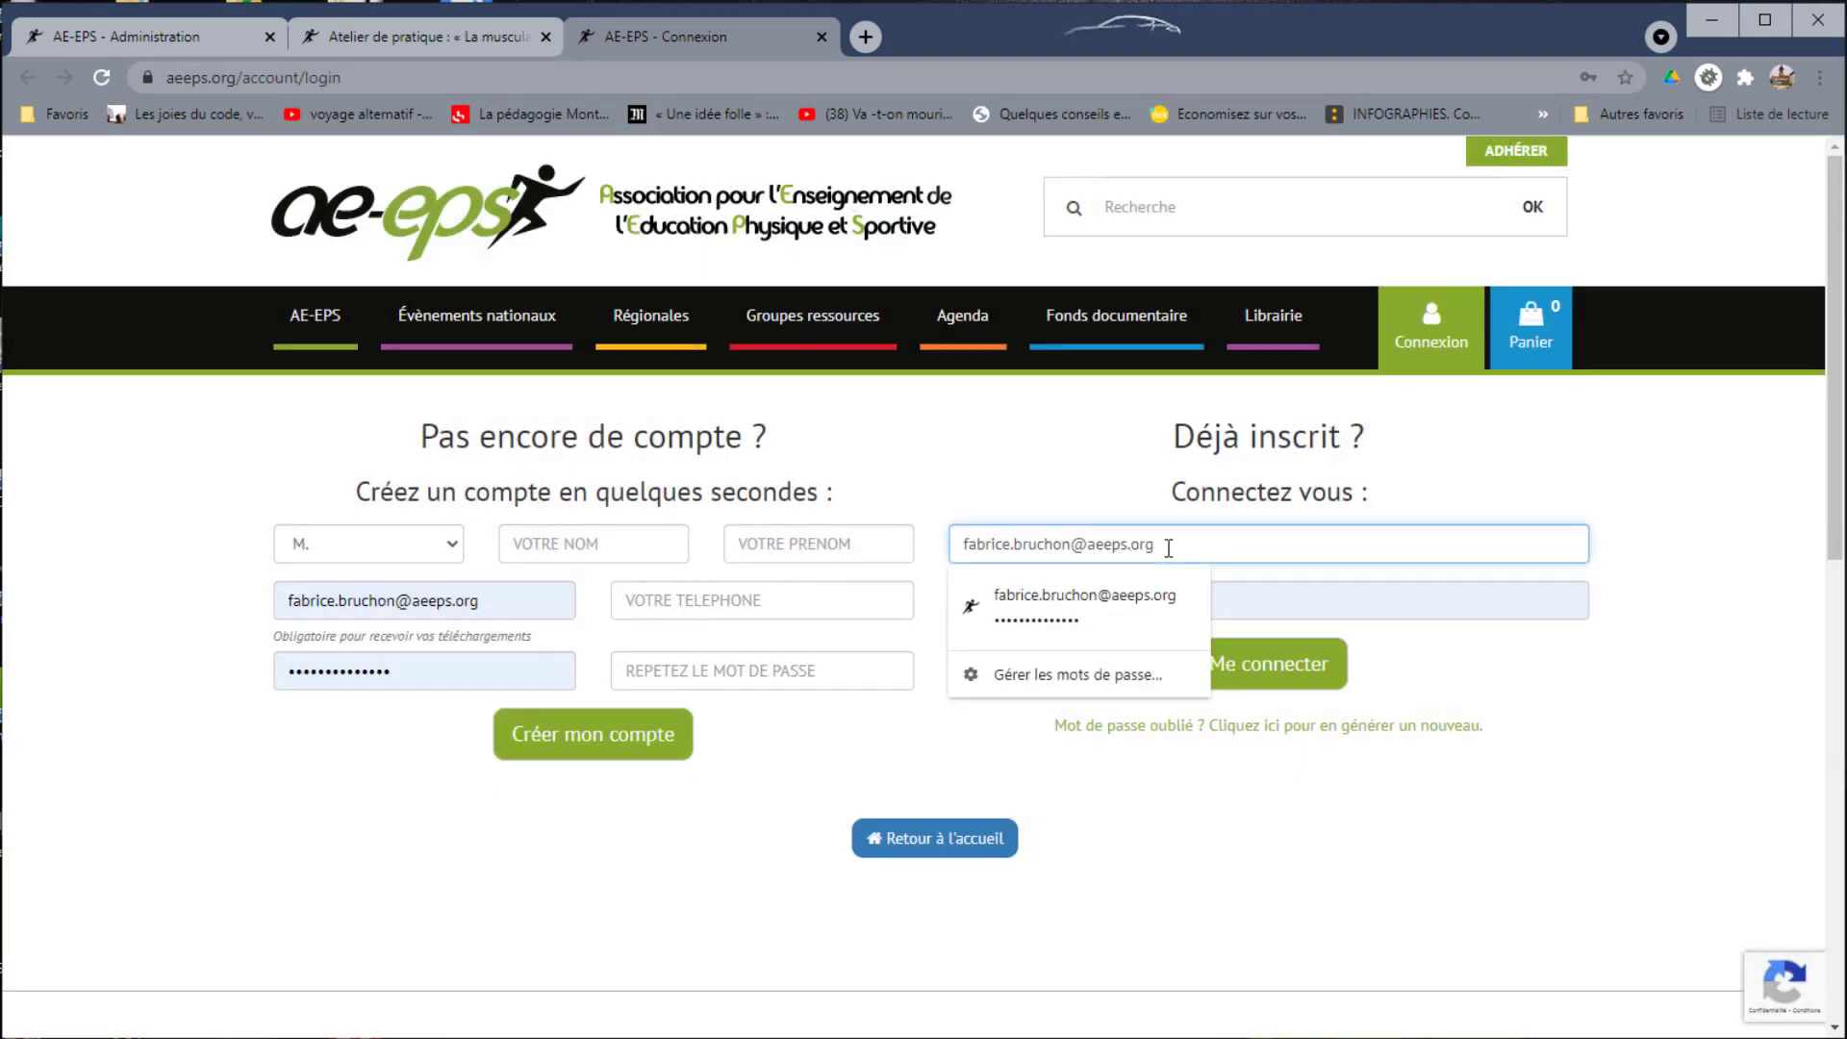
left_click(1077, 606)
left_click(1246, 674)
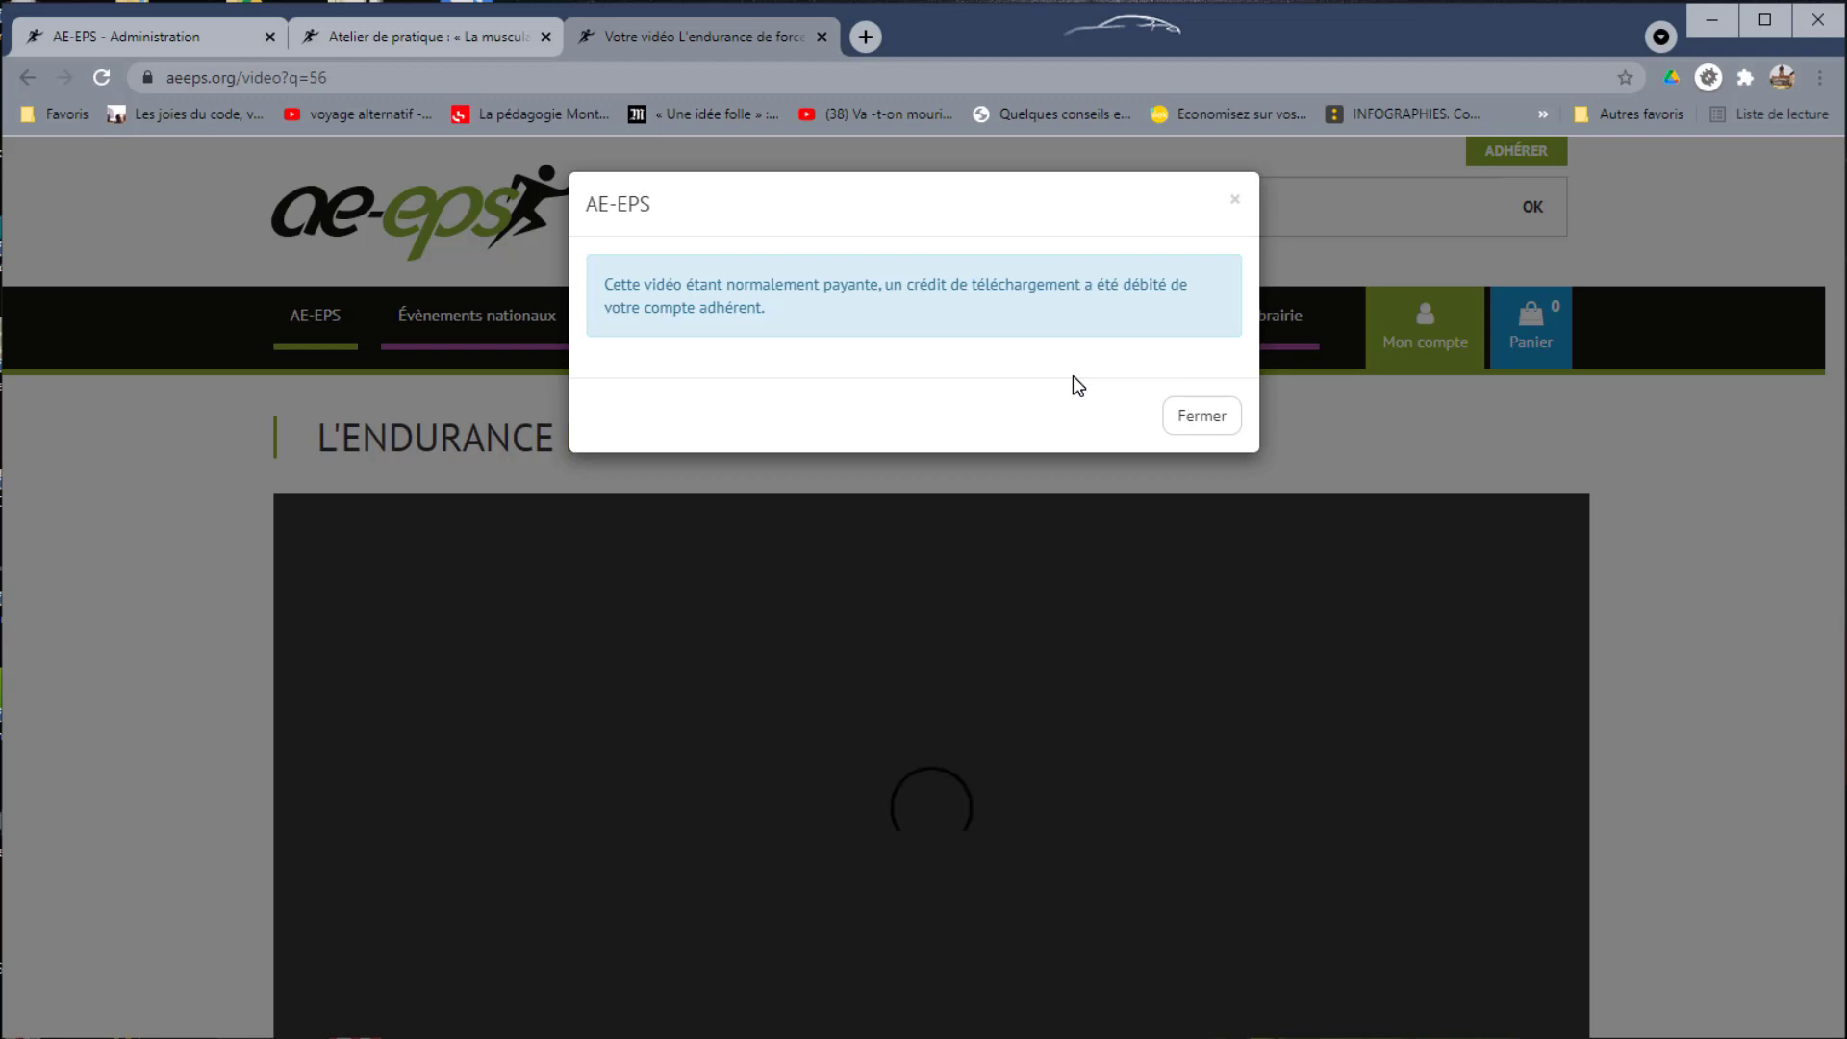
left_click(1193, 425)
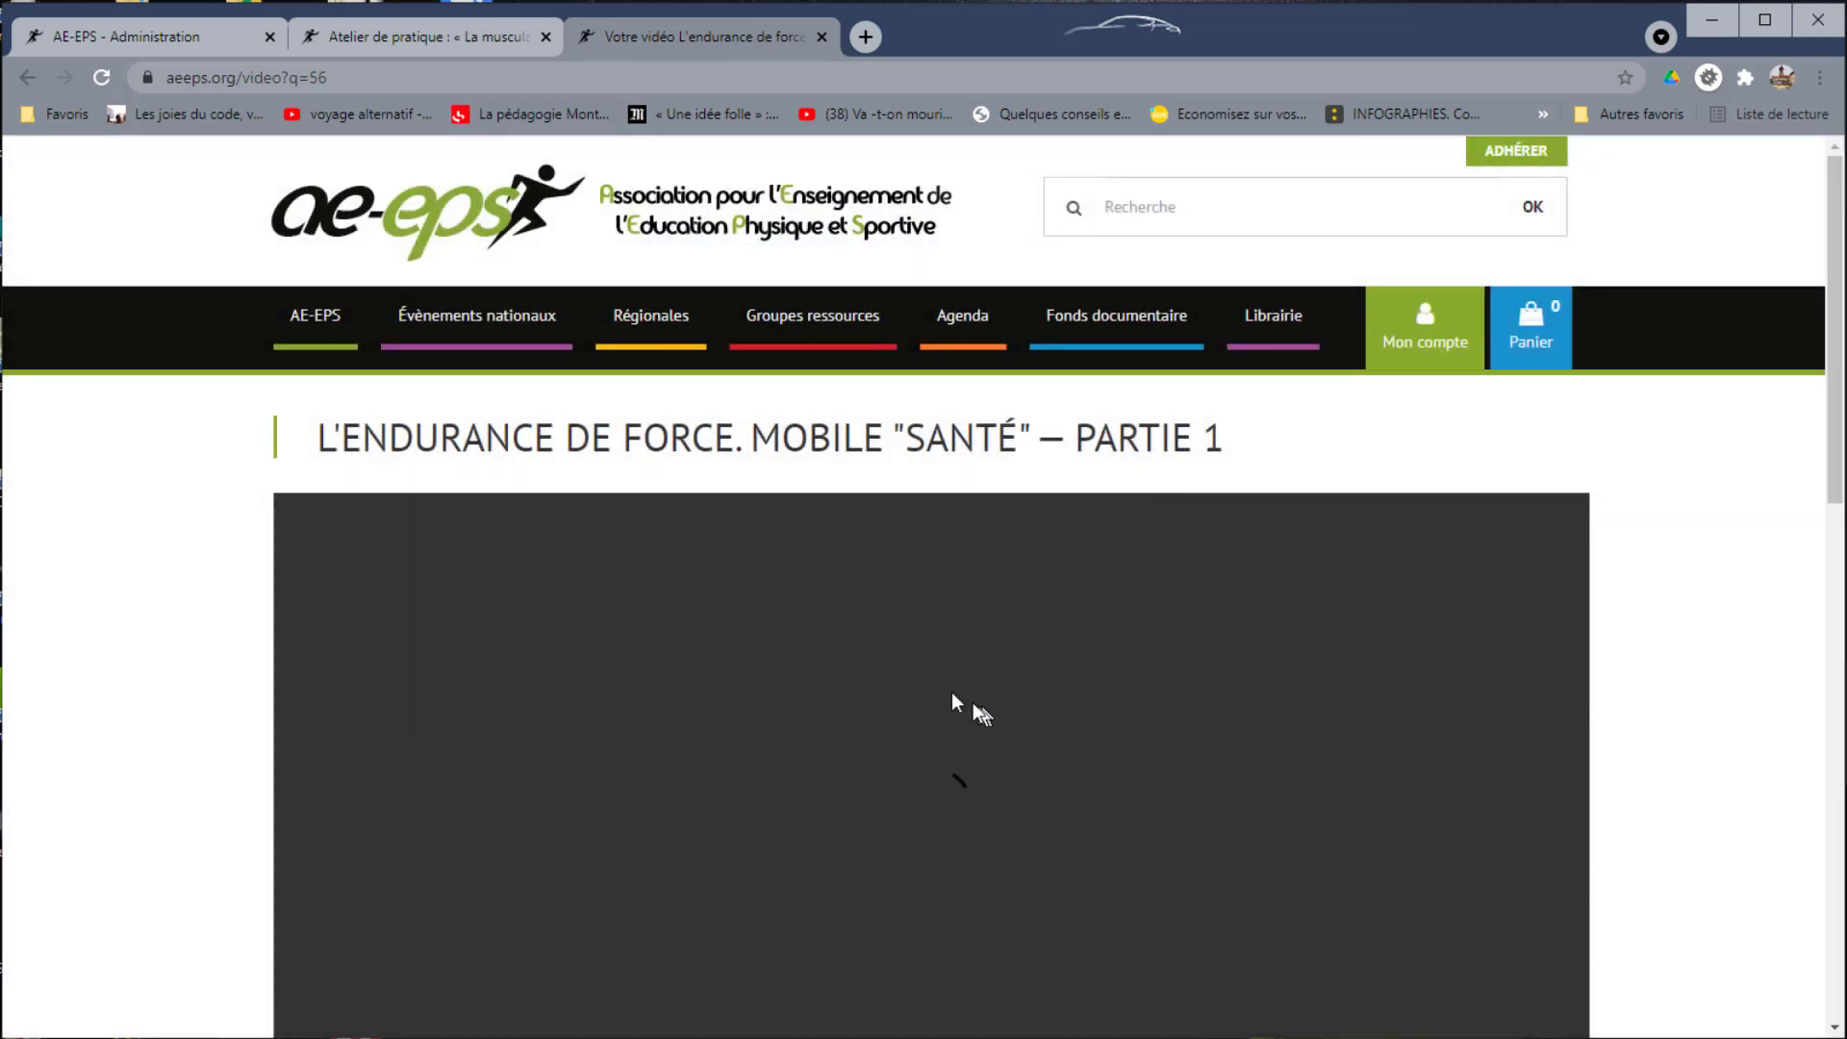
- Preview the "L'endurance de force" video from about 1:12, pause it and close its page
scroll(953, 703, "down", 3)
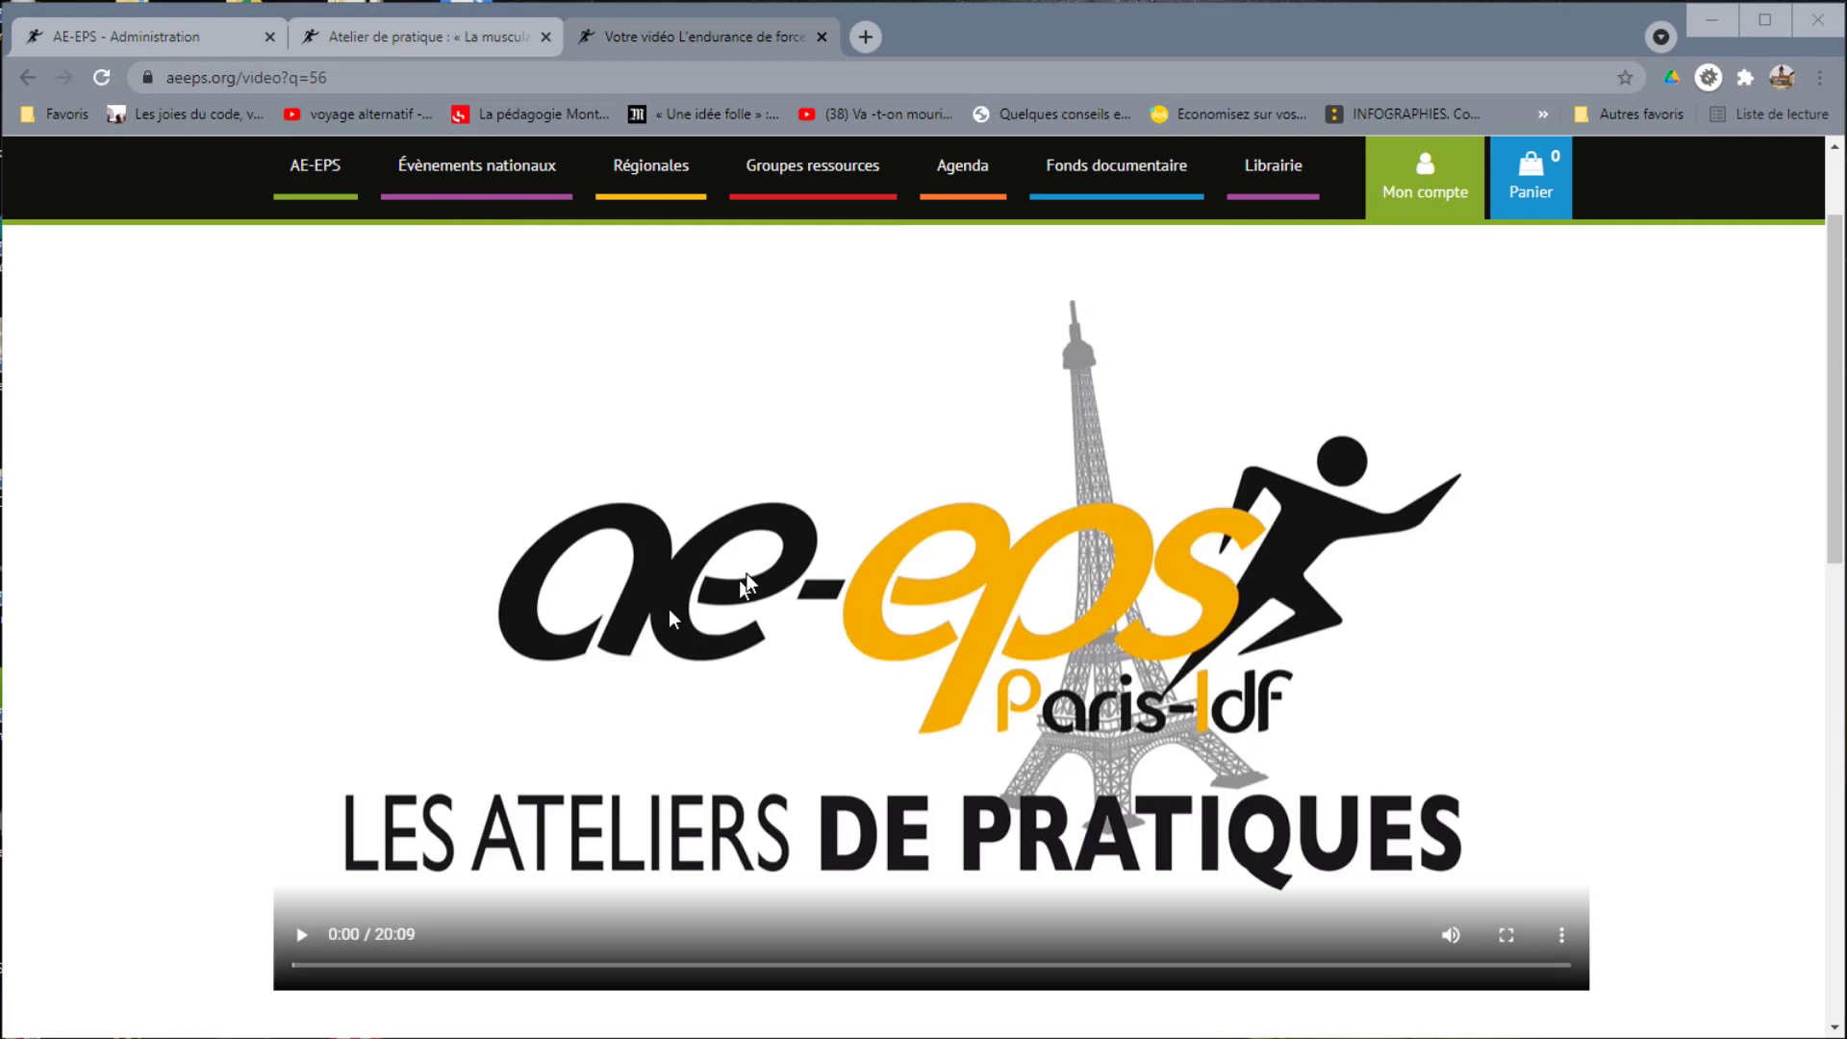
left_click(302, 935)
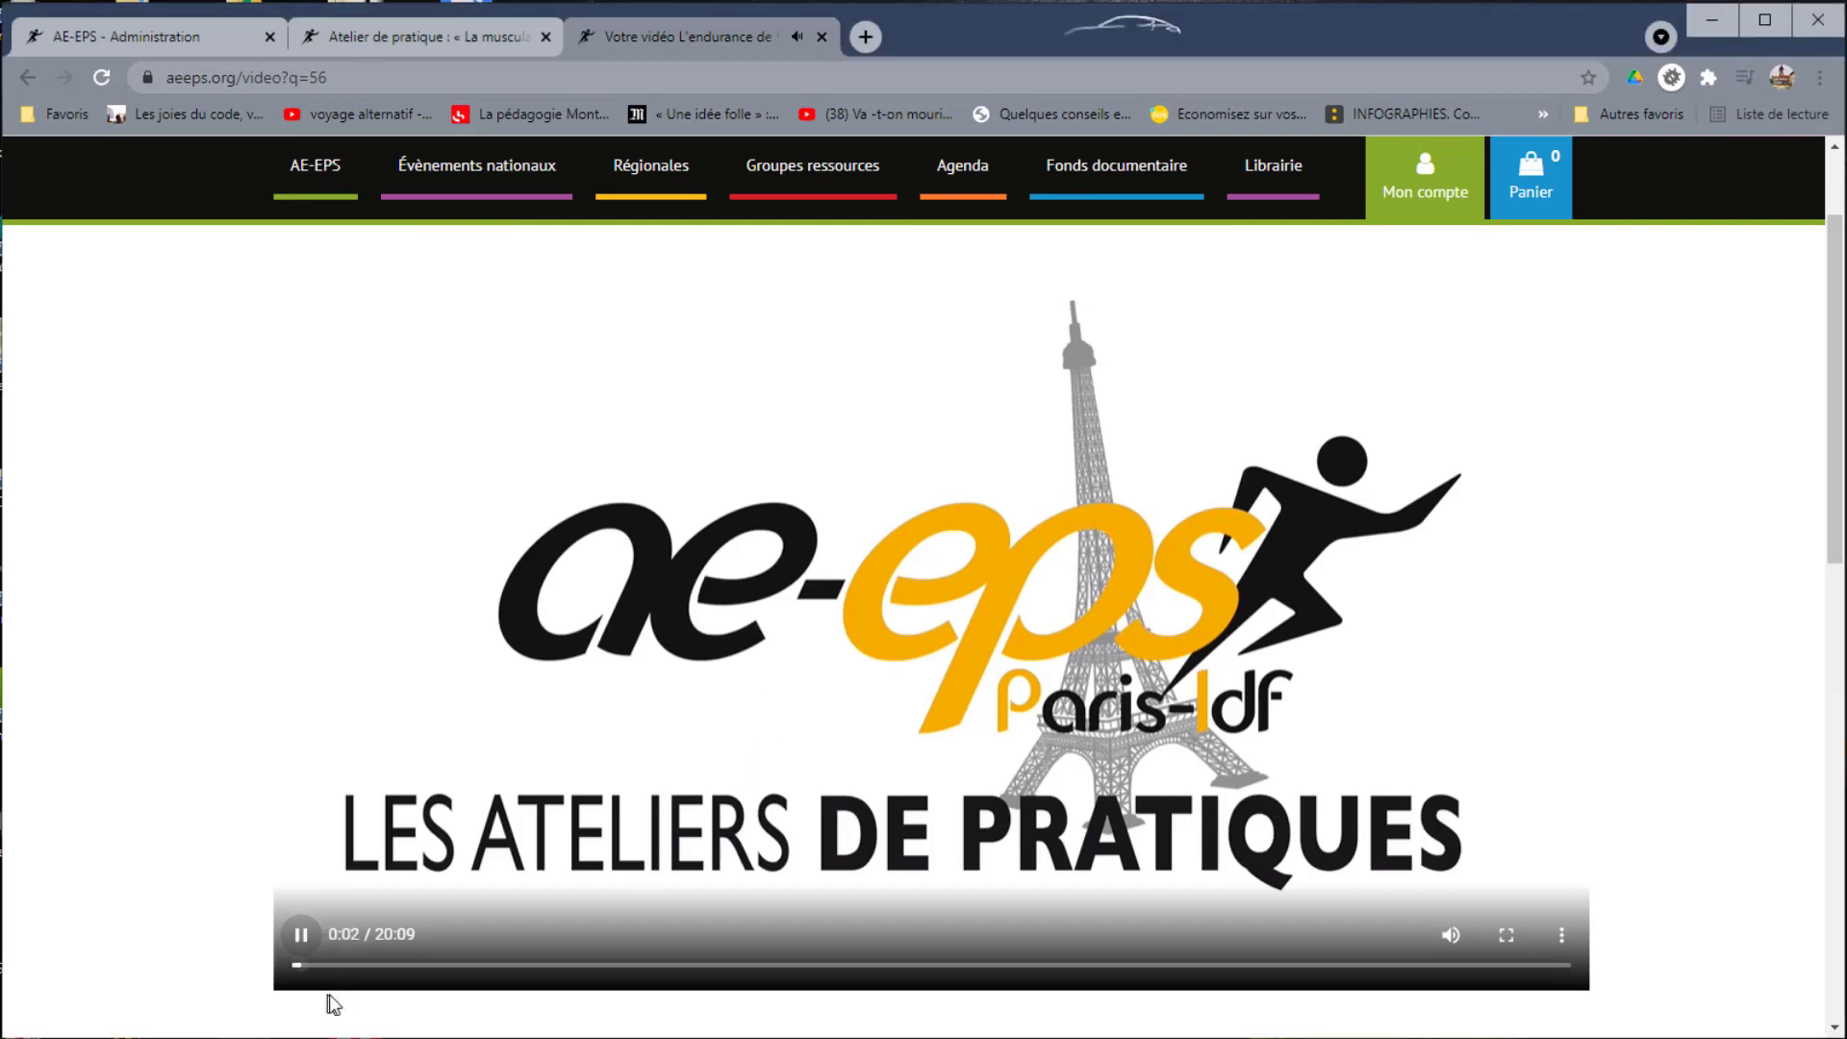
left_click(373, 966)
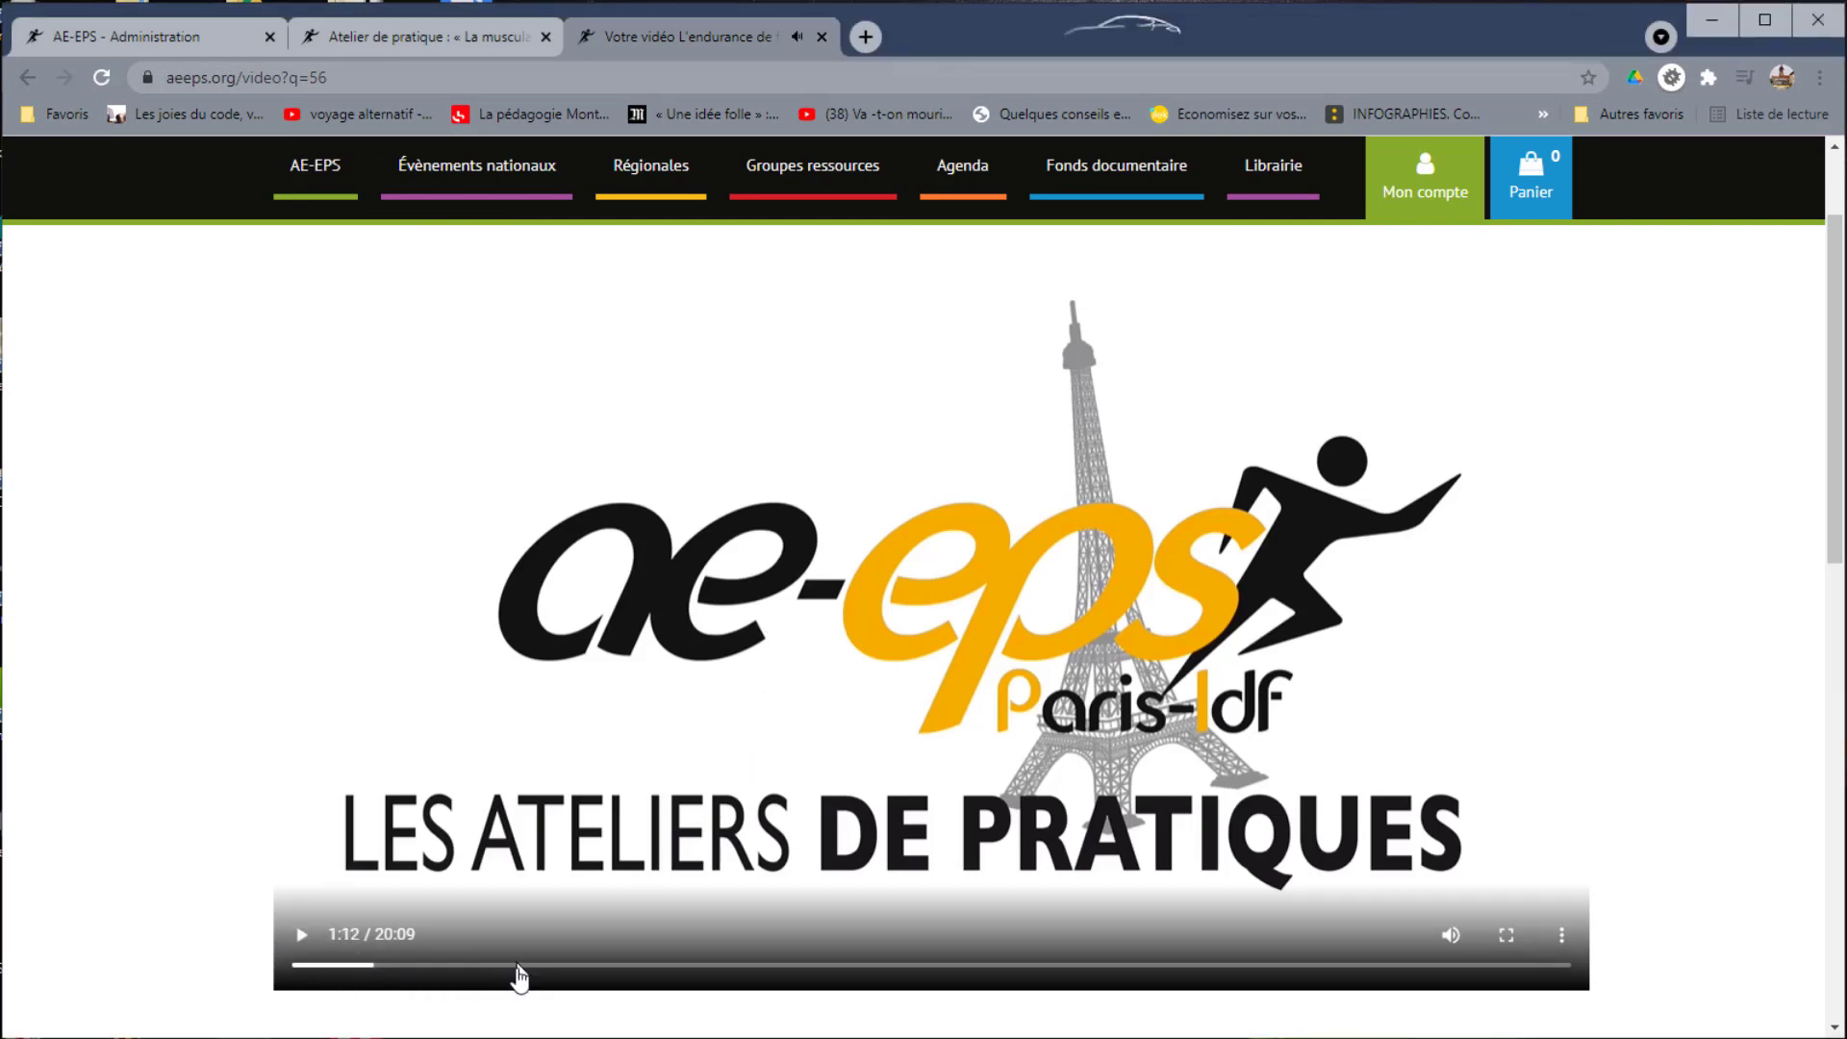
left_click(301, 935)
left_click(298, 938)
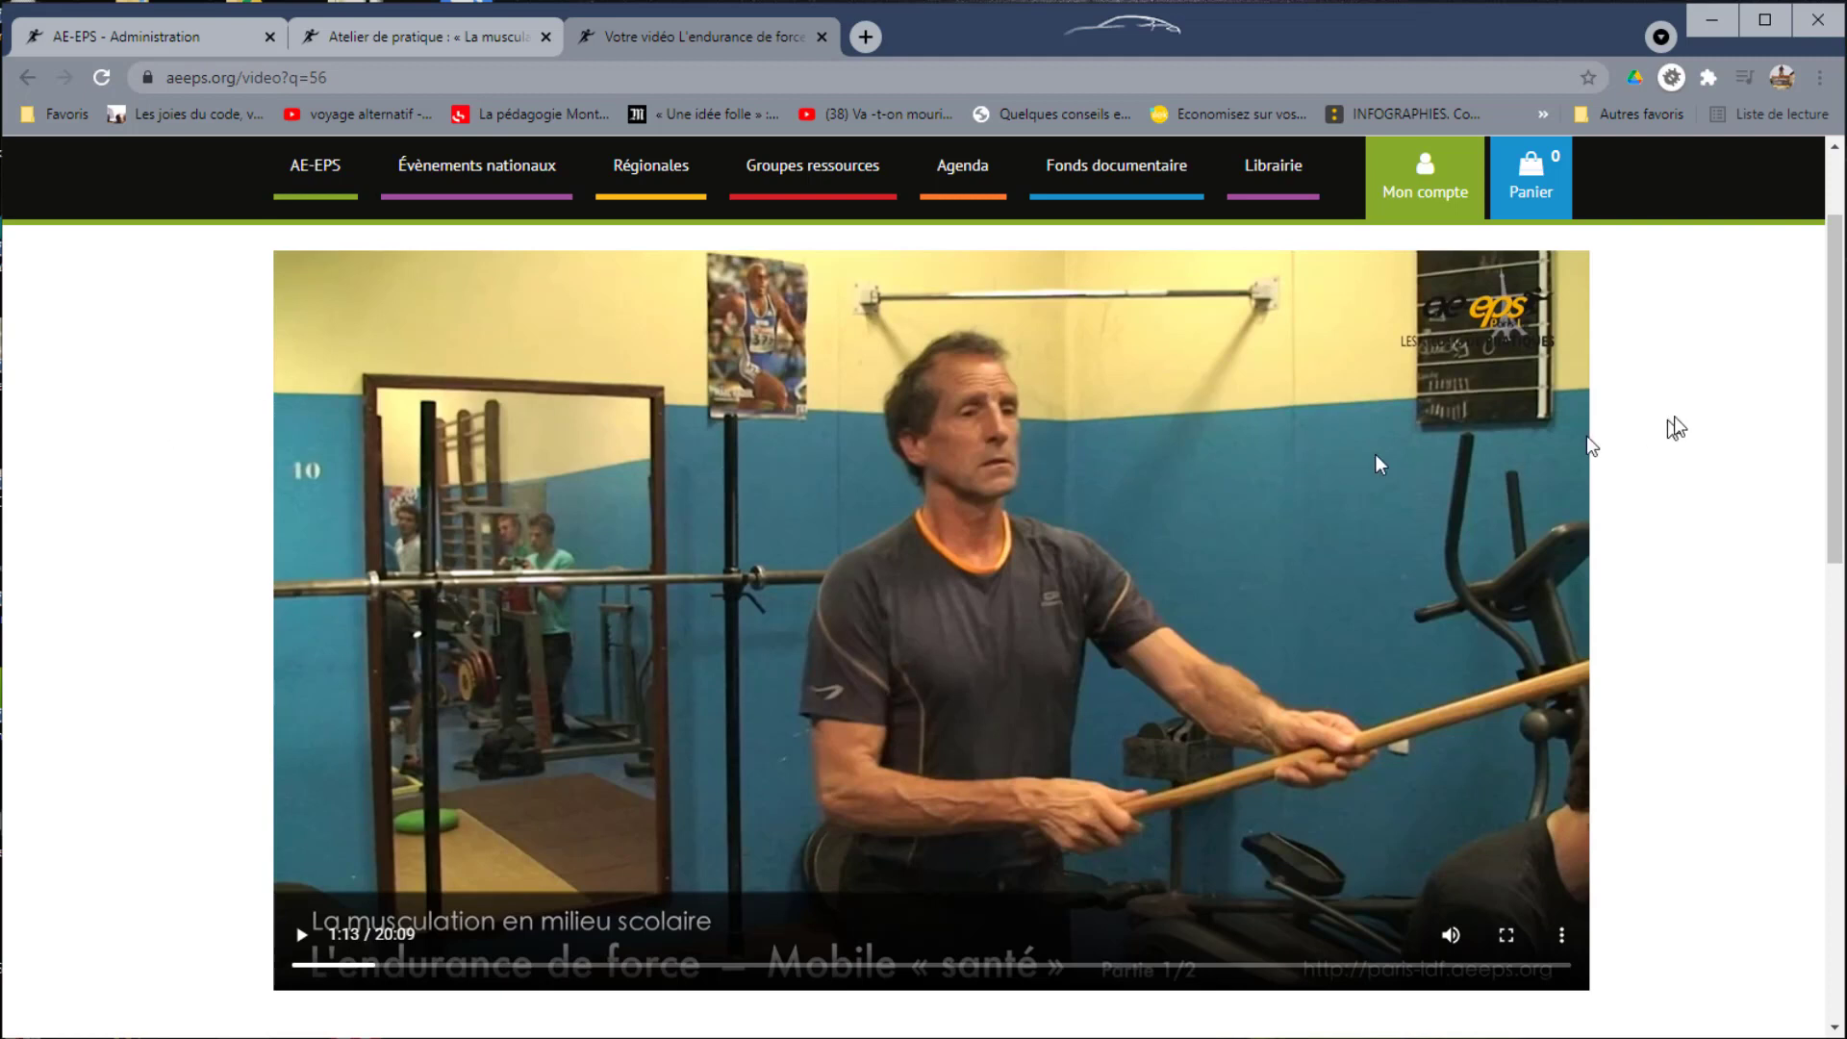
scroll(1679, 394, "up", 3)
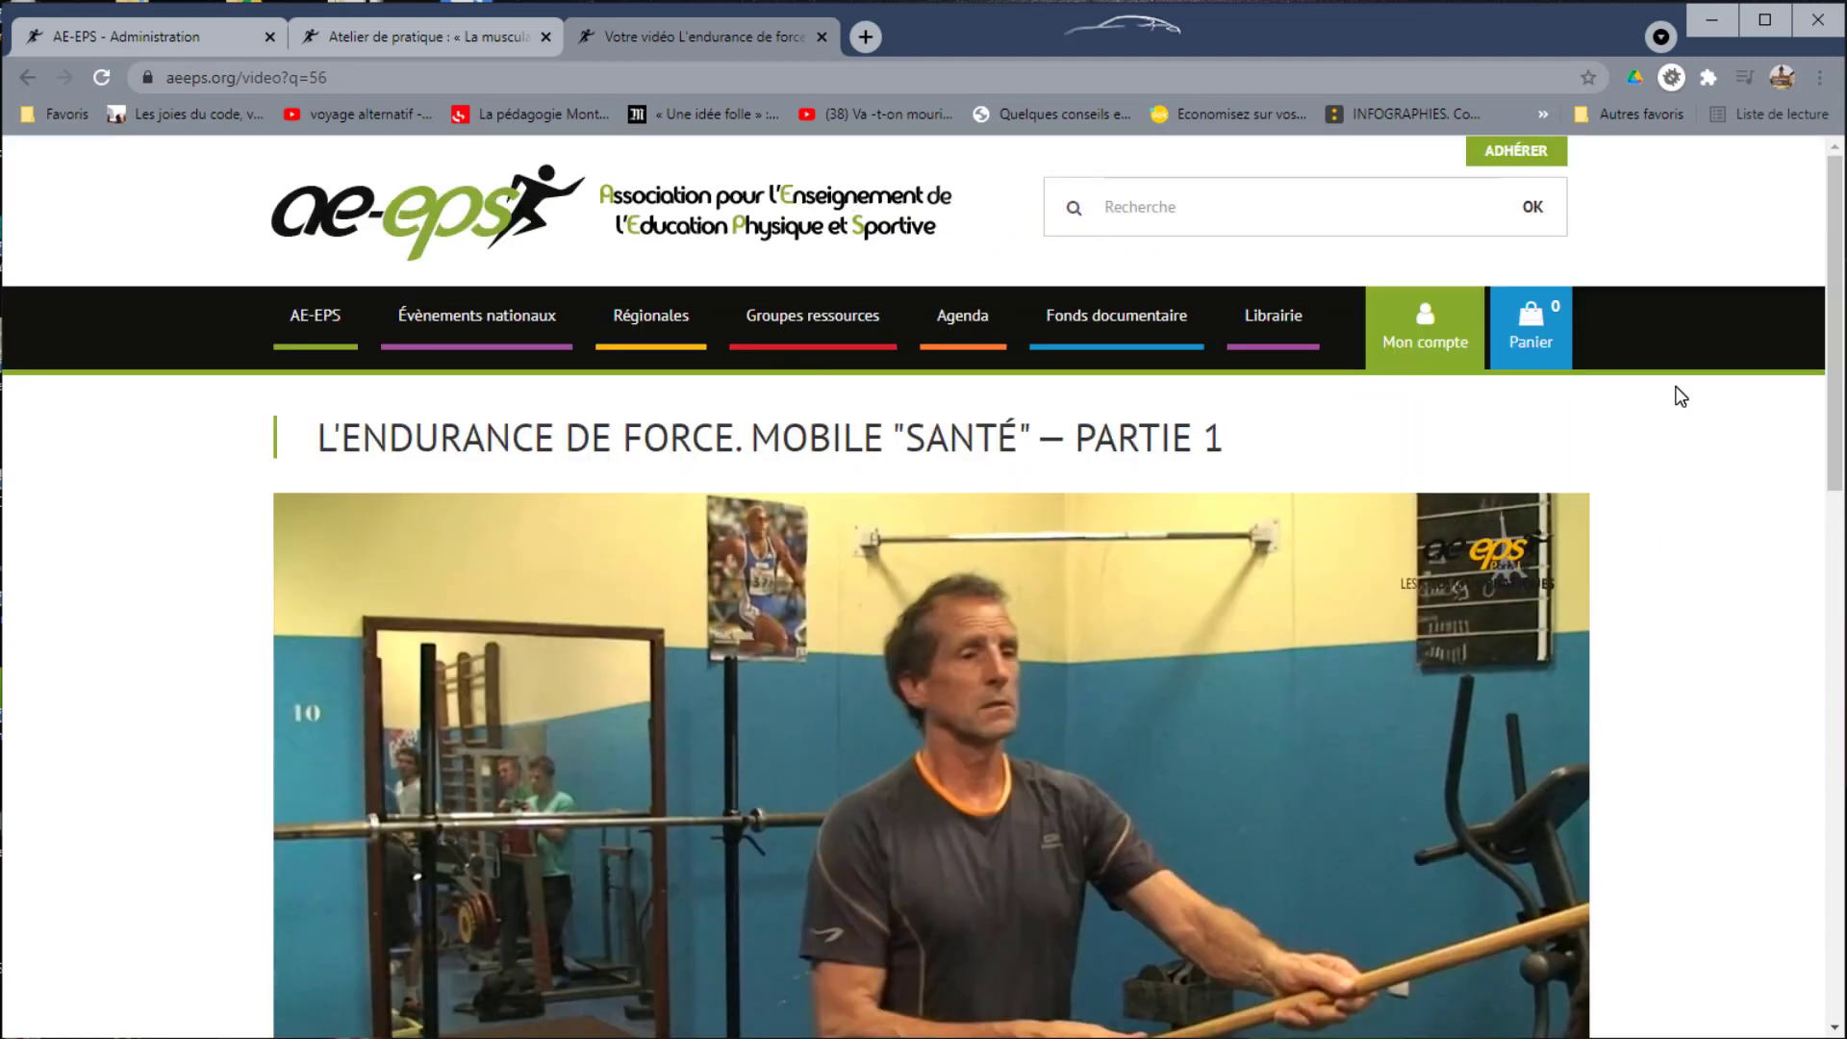
left_click(824, 37)
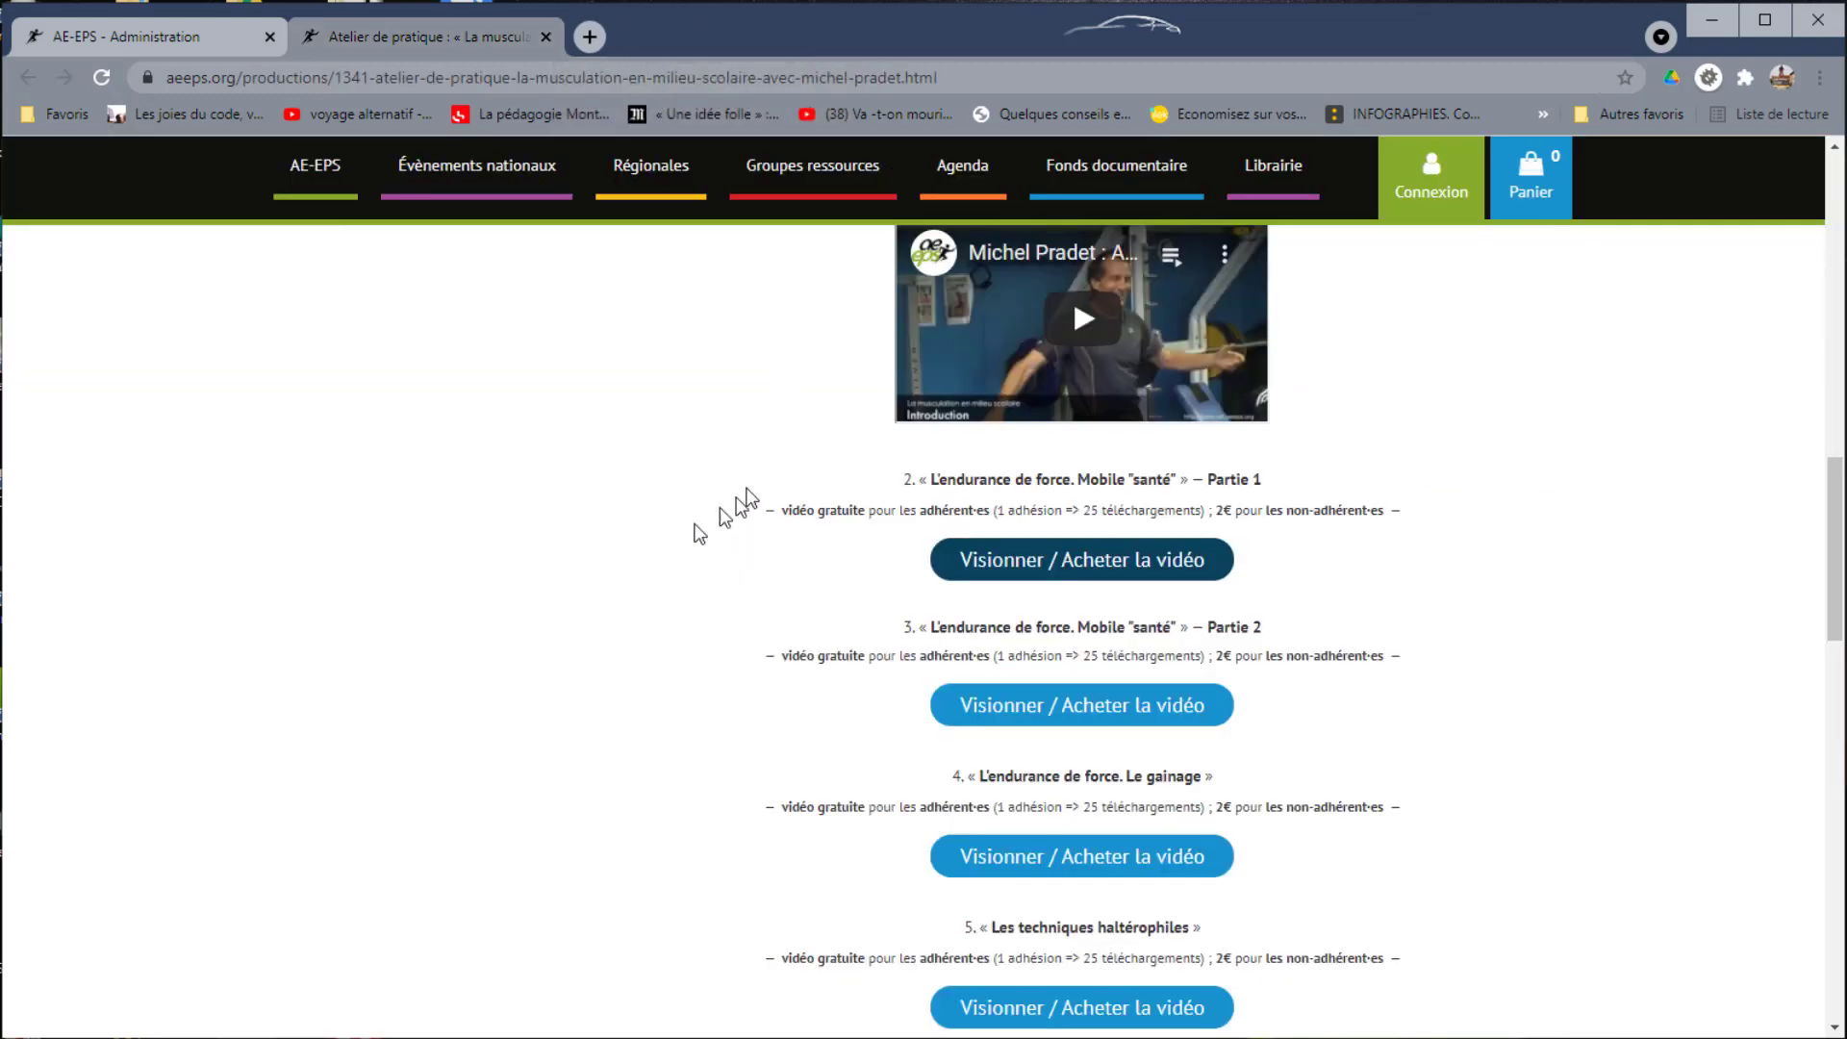
- Open the "test Vidéo" production for editing and place the cursor below "Ici le bouton pour télécharger ma vidéo :" in the description
left_click(173, 48)
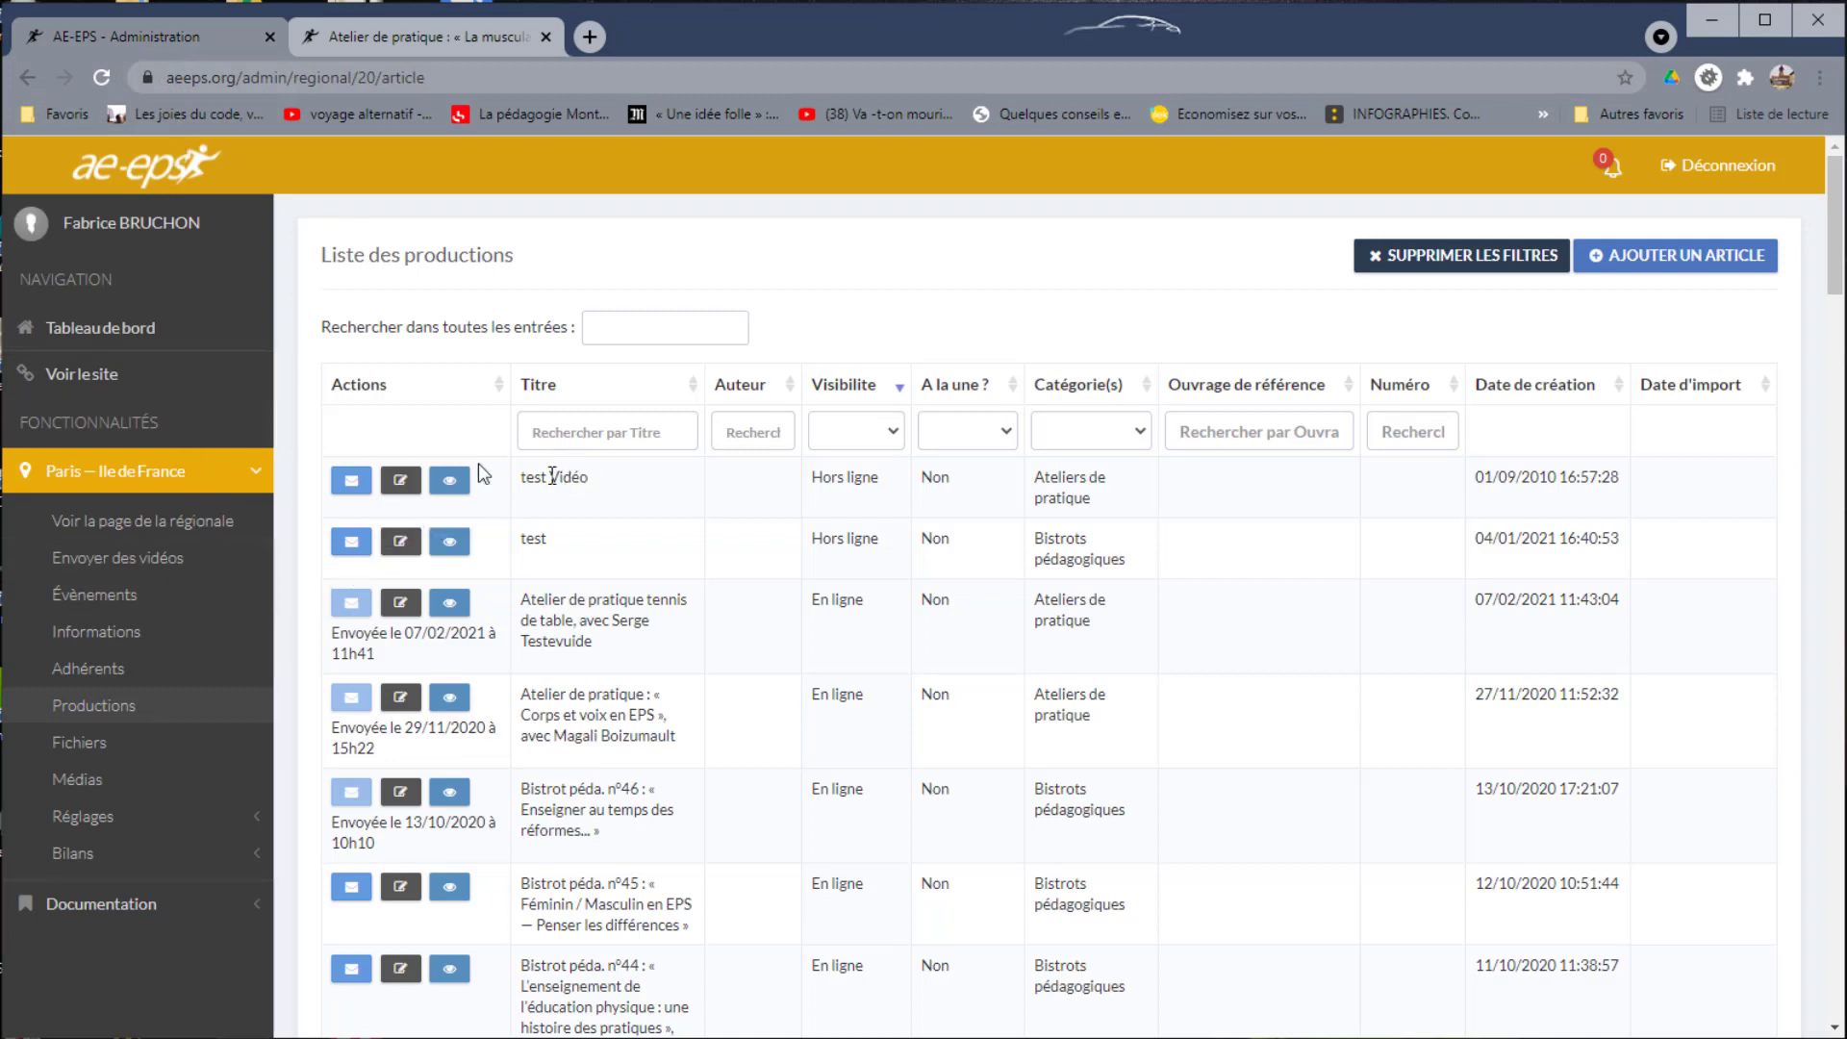
left_click(401, 480)
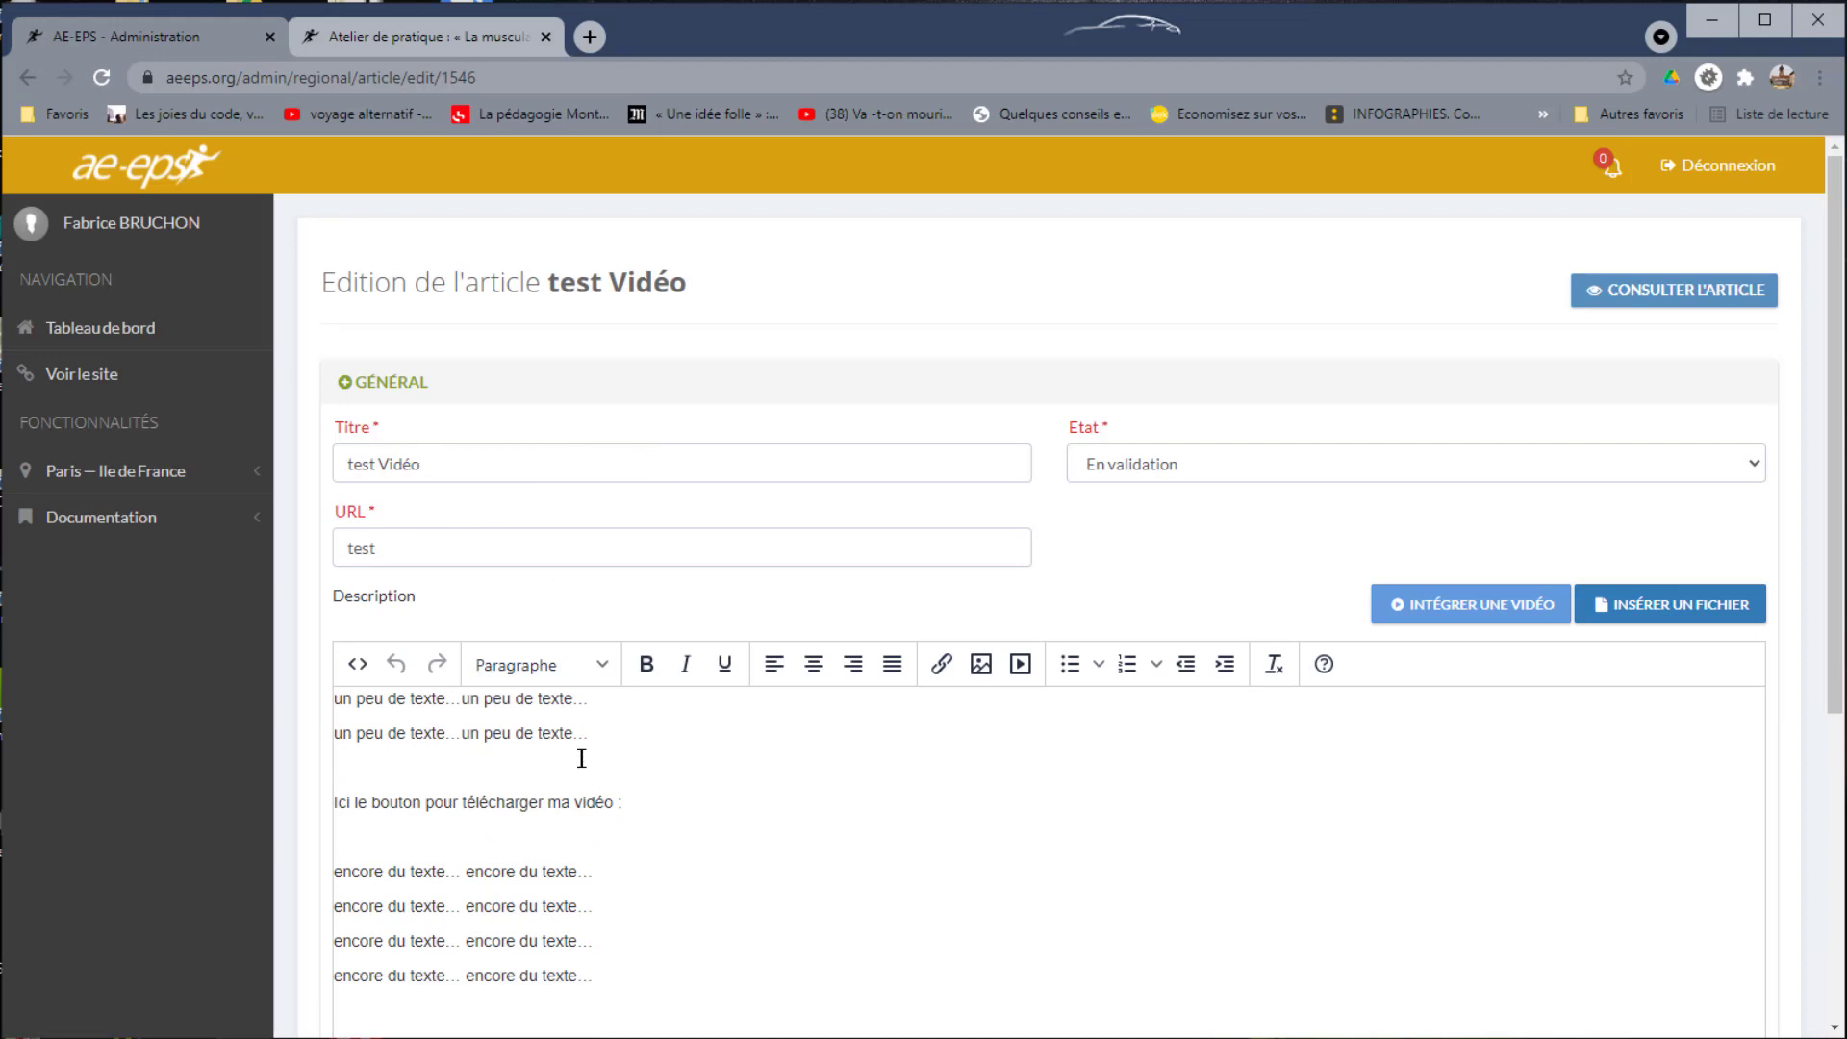
scroll(701, 765, "down", 1)
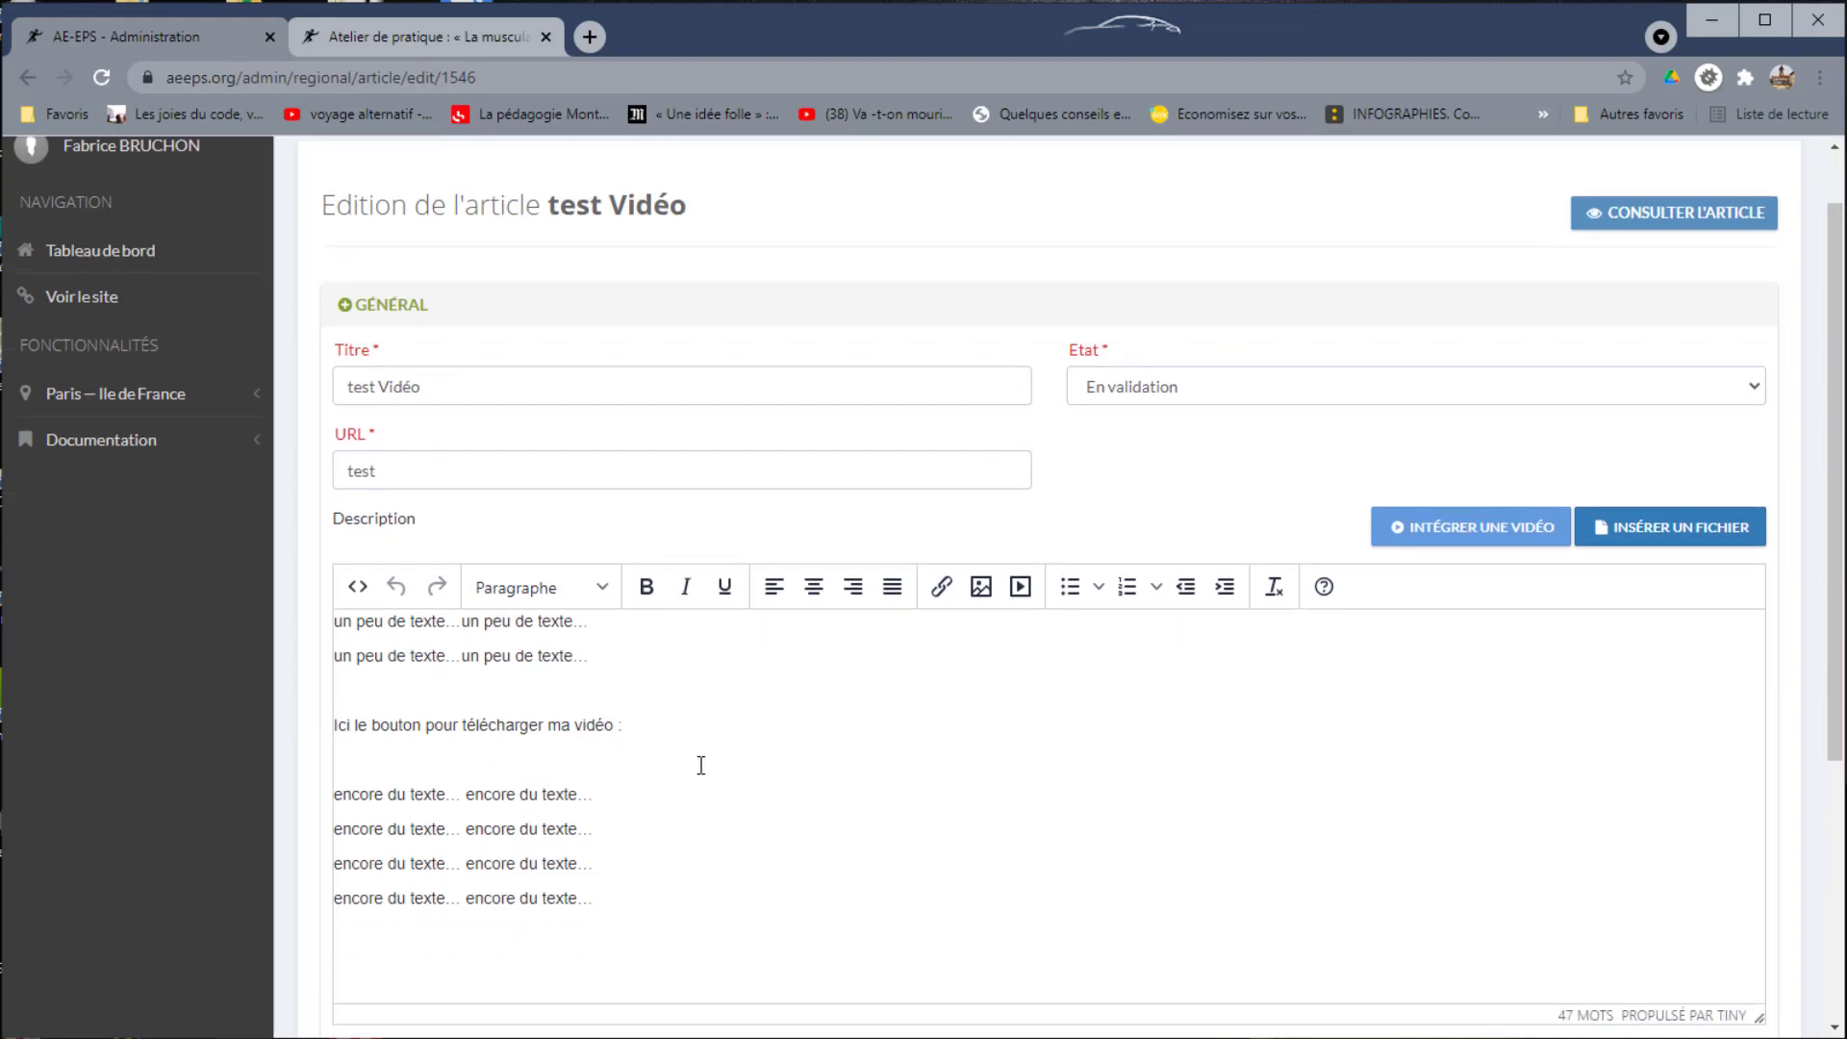
left_click_drag(367, 727, 616, 729)
left_click(577, 797)
scroll(578, 797, "down", 2)
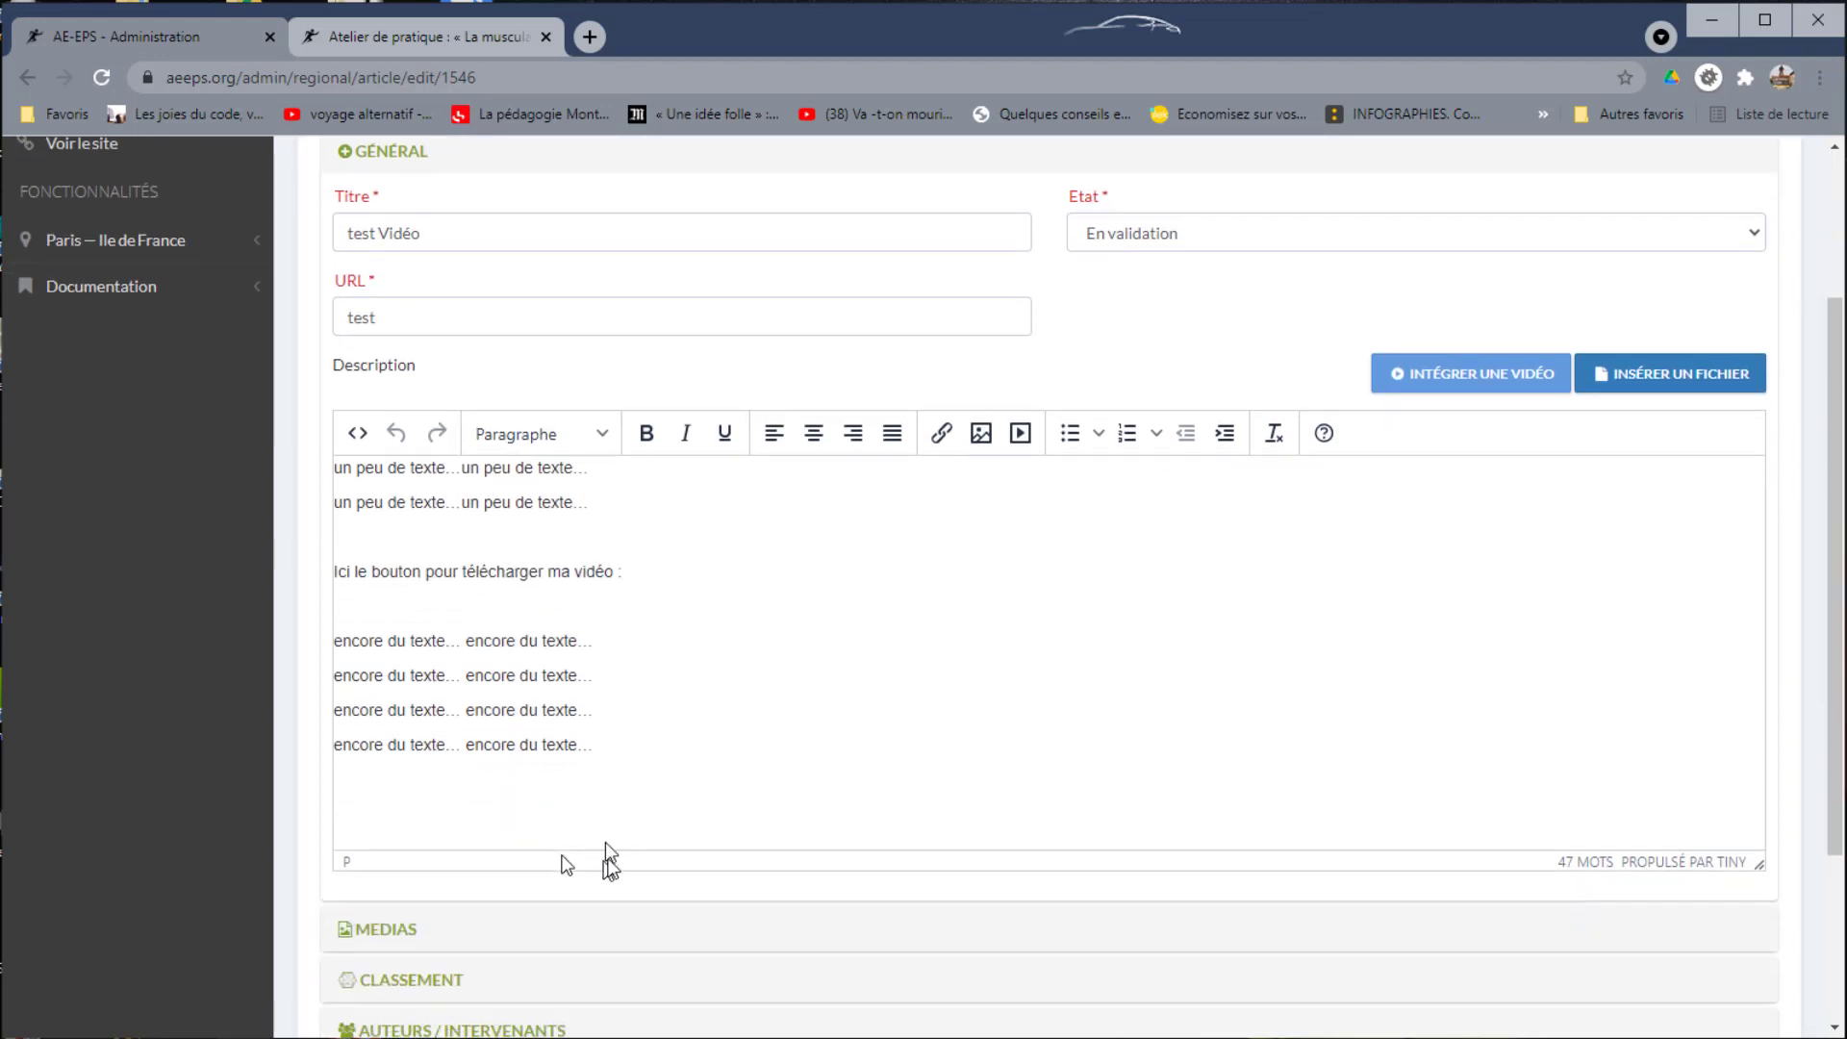
- Review the fields of the video integration dialog and close it without inserting anything
left_click(1462, 381)
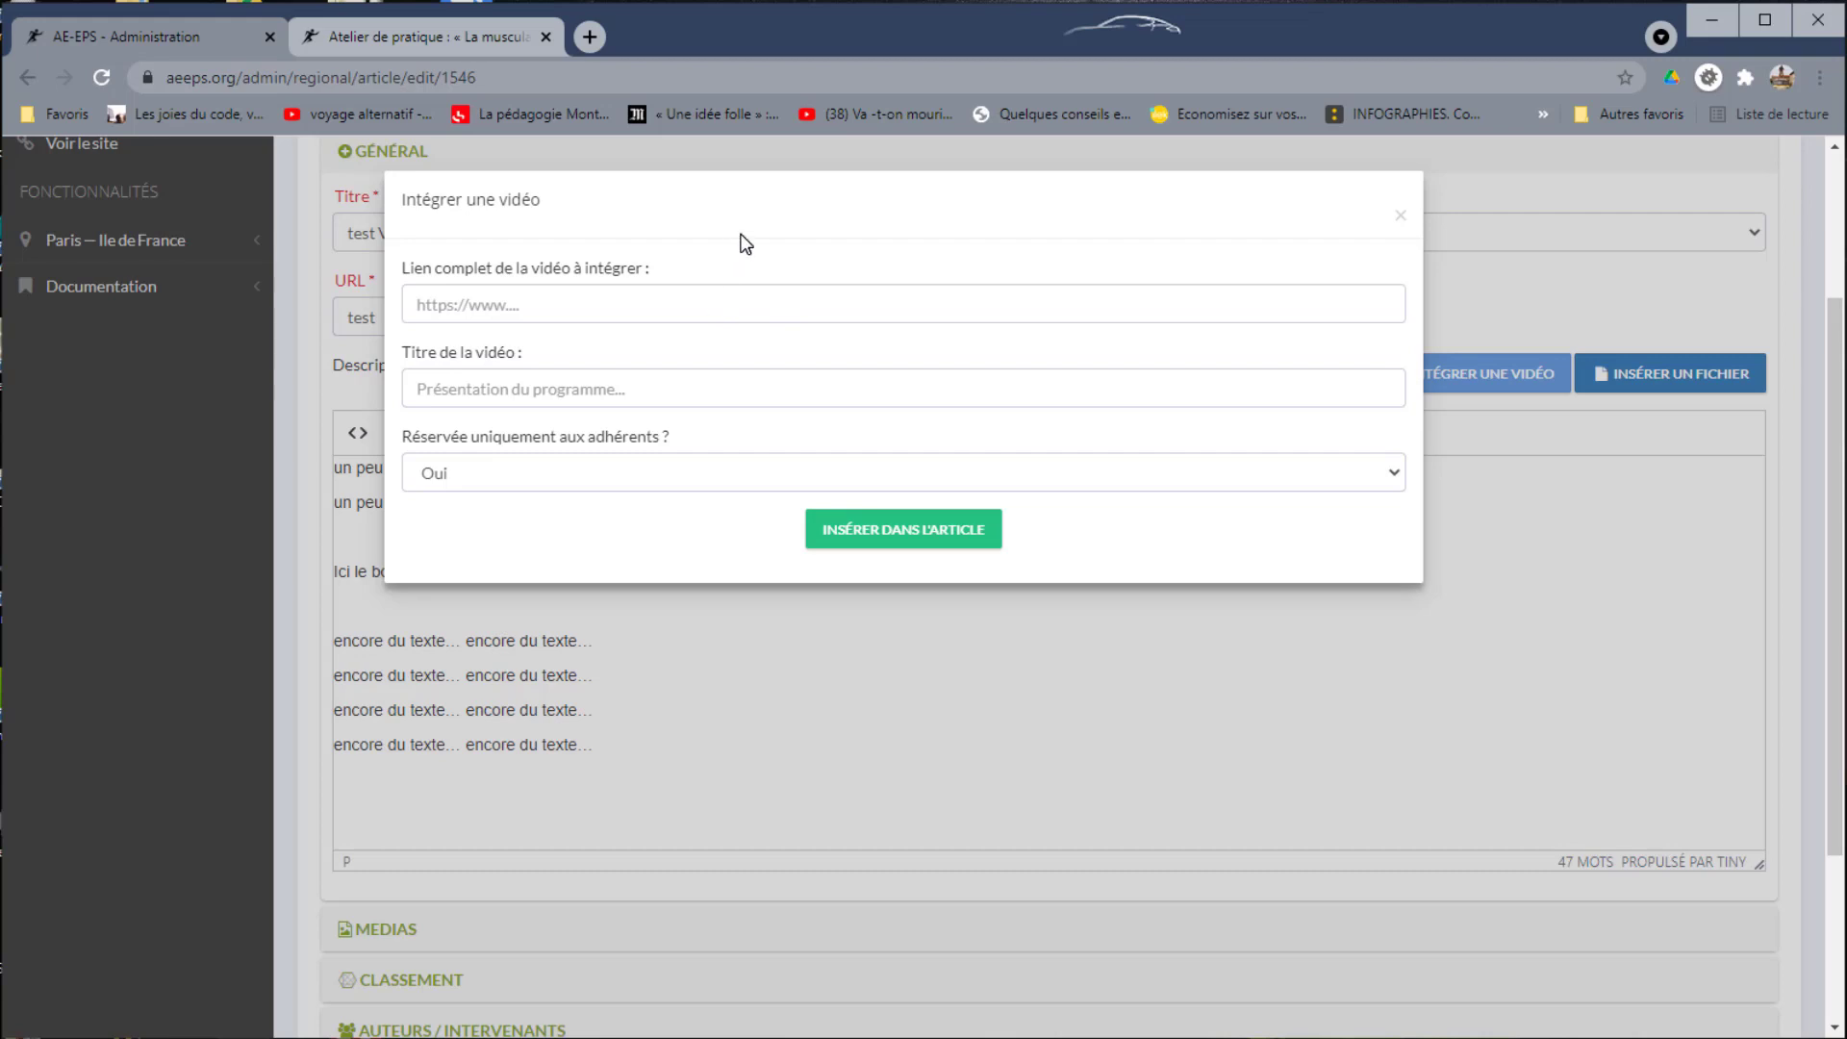
left_click(1401, 220)
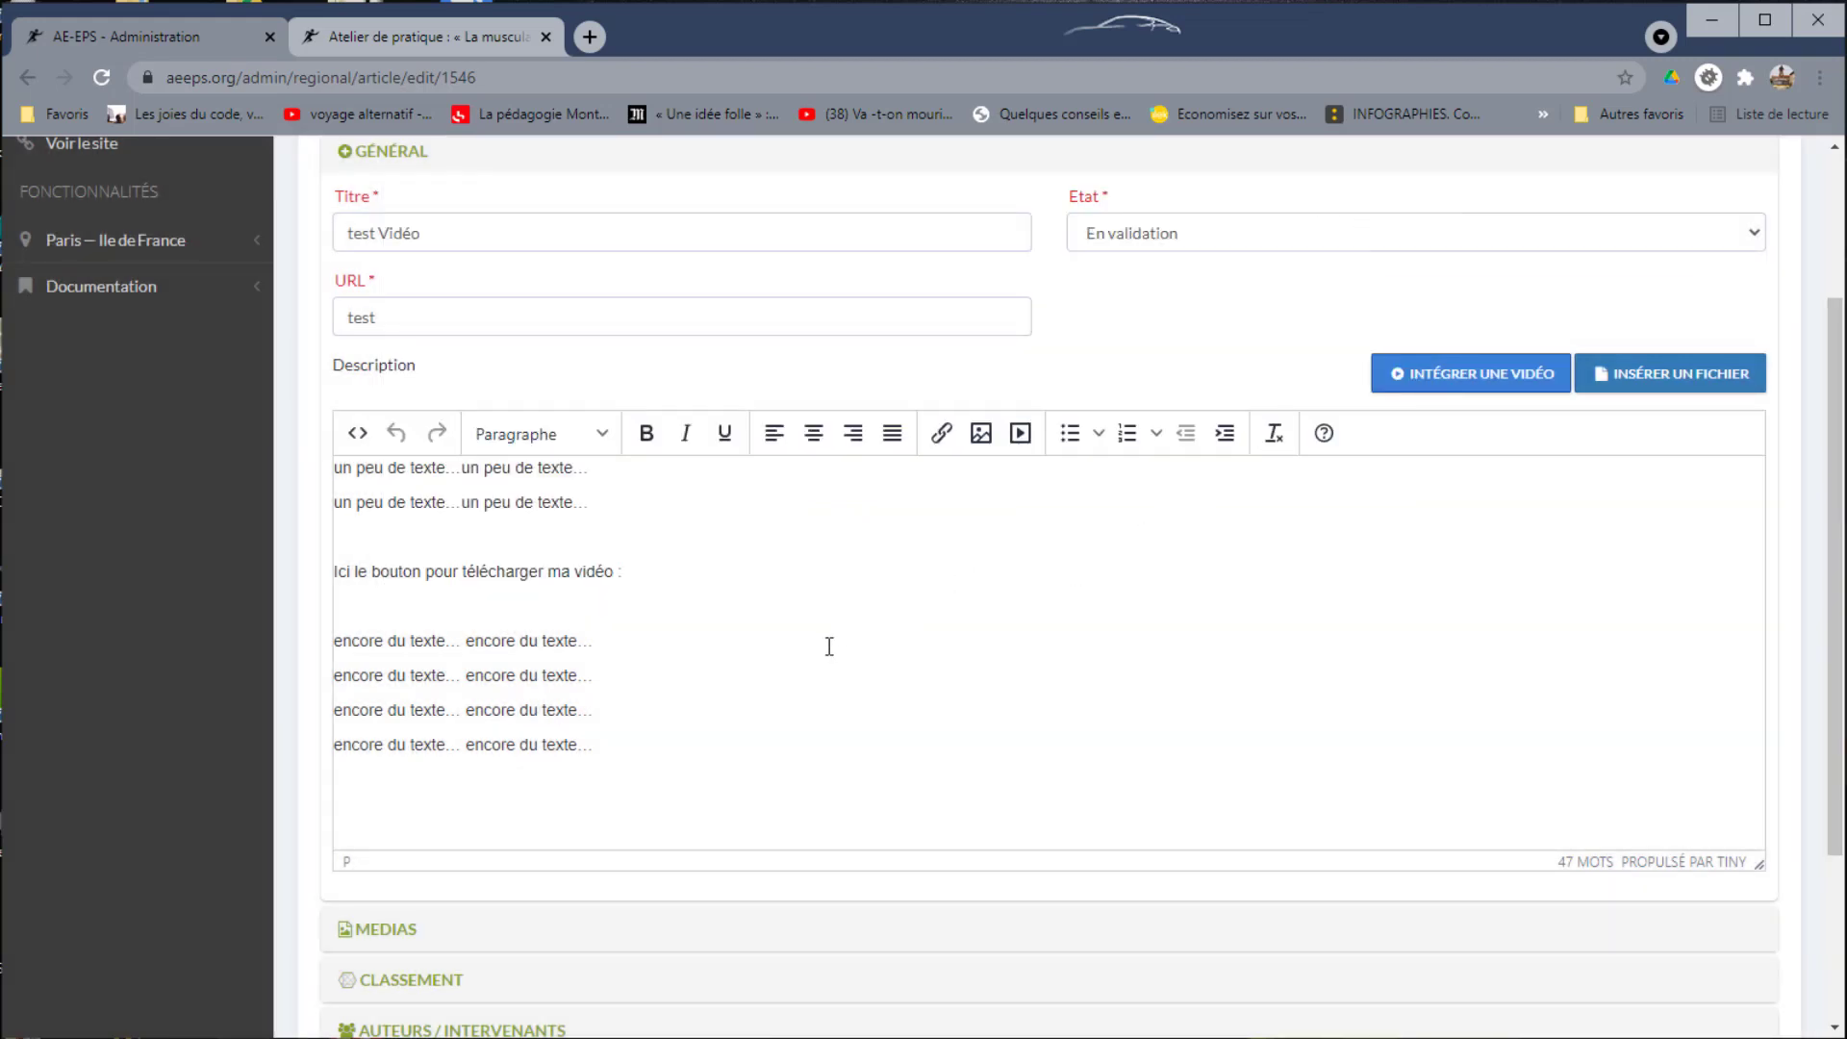
scroll(692, 651, "up", 1)
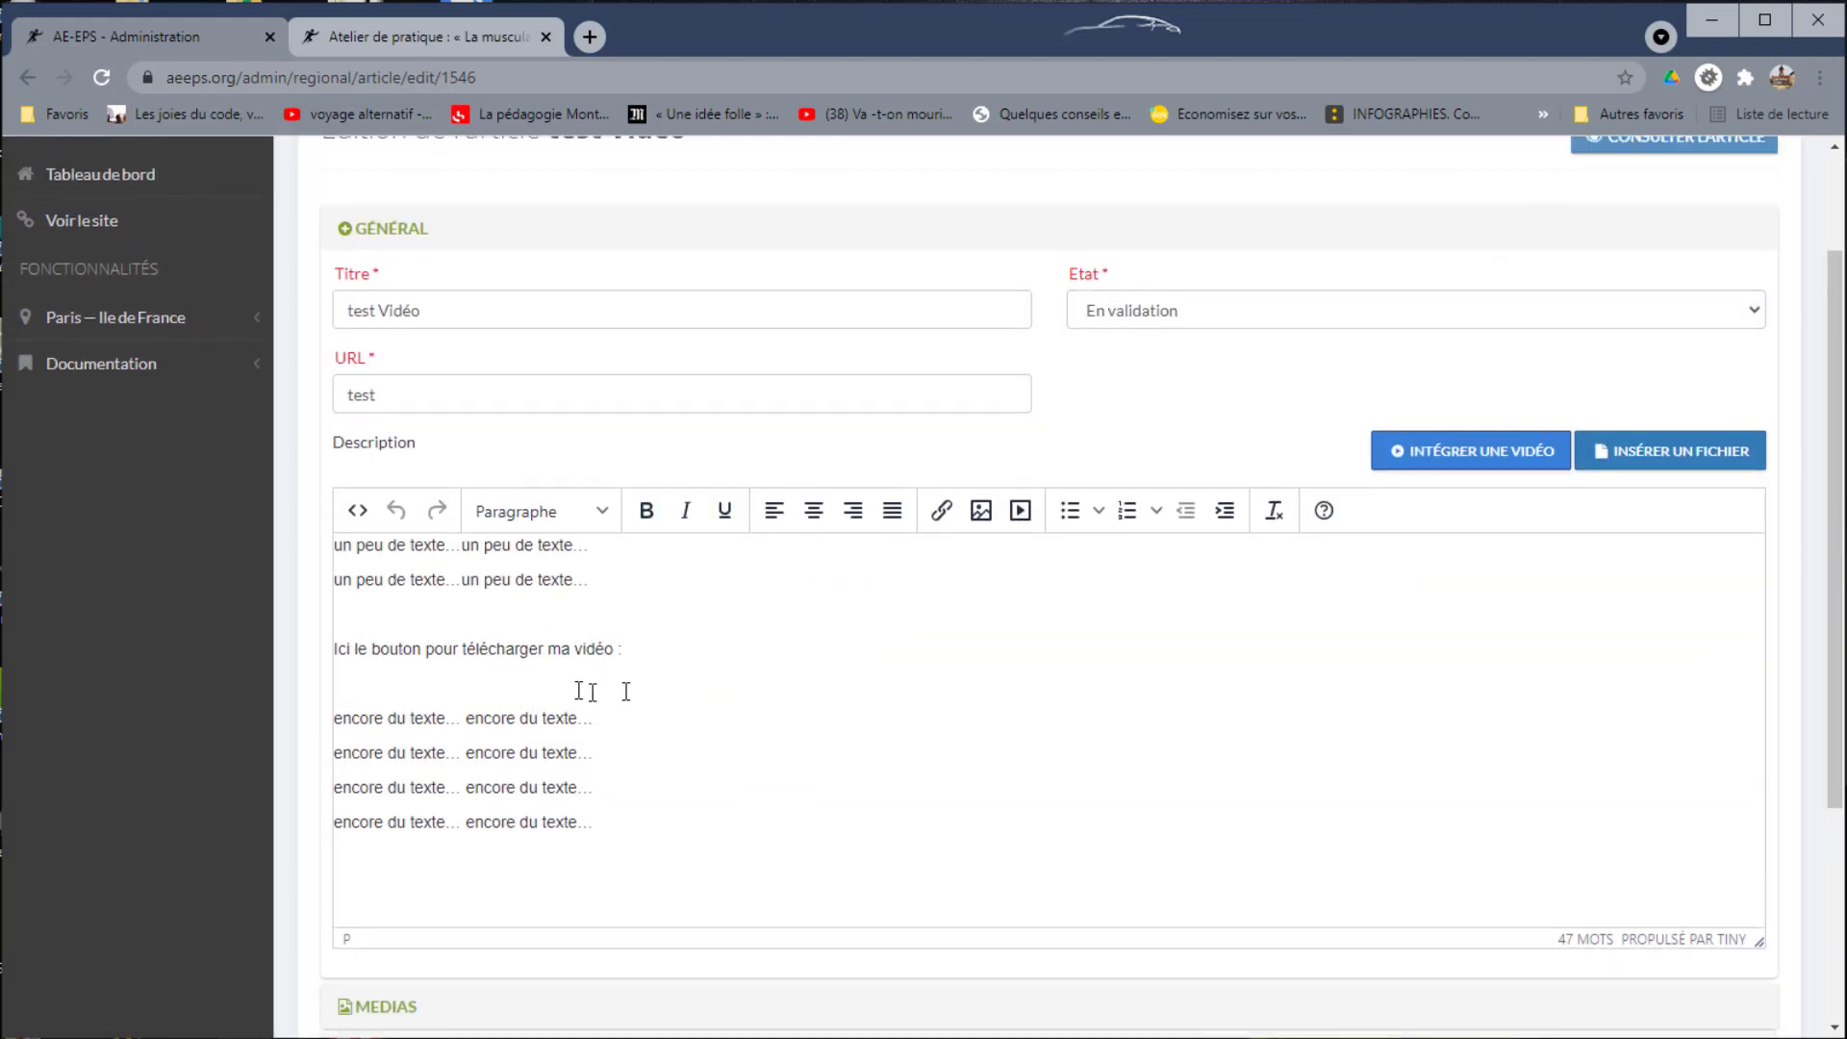
scroll(626, 688, "up", 1)
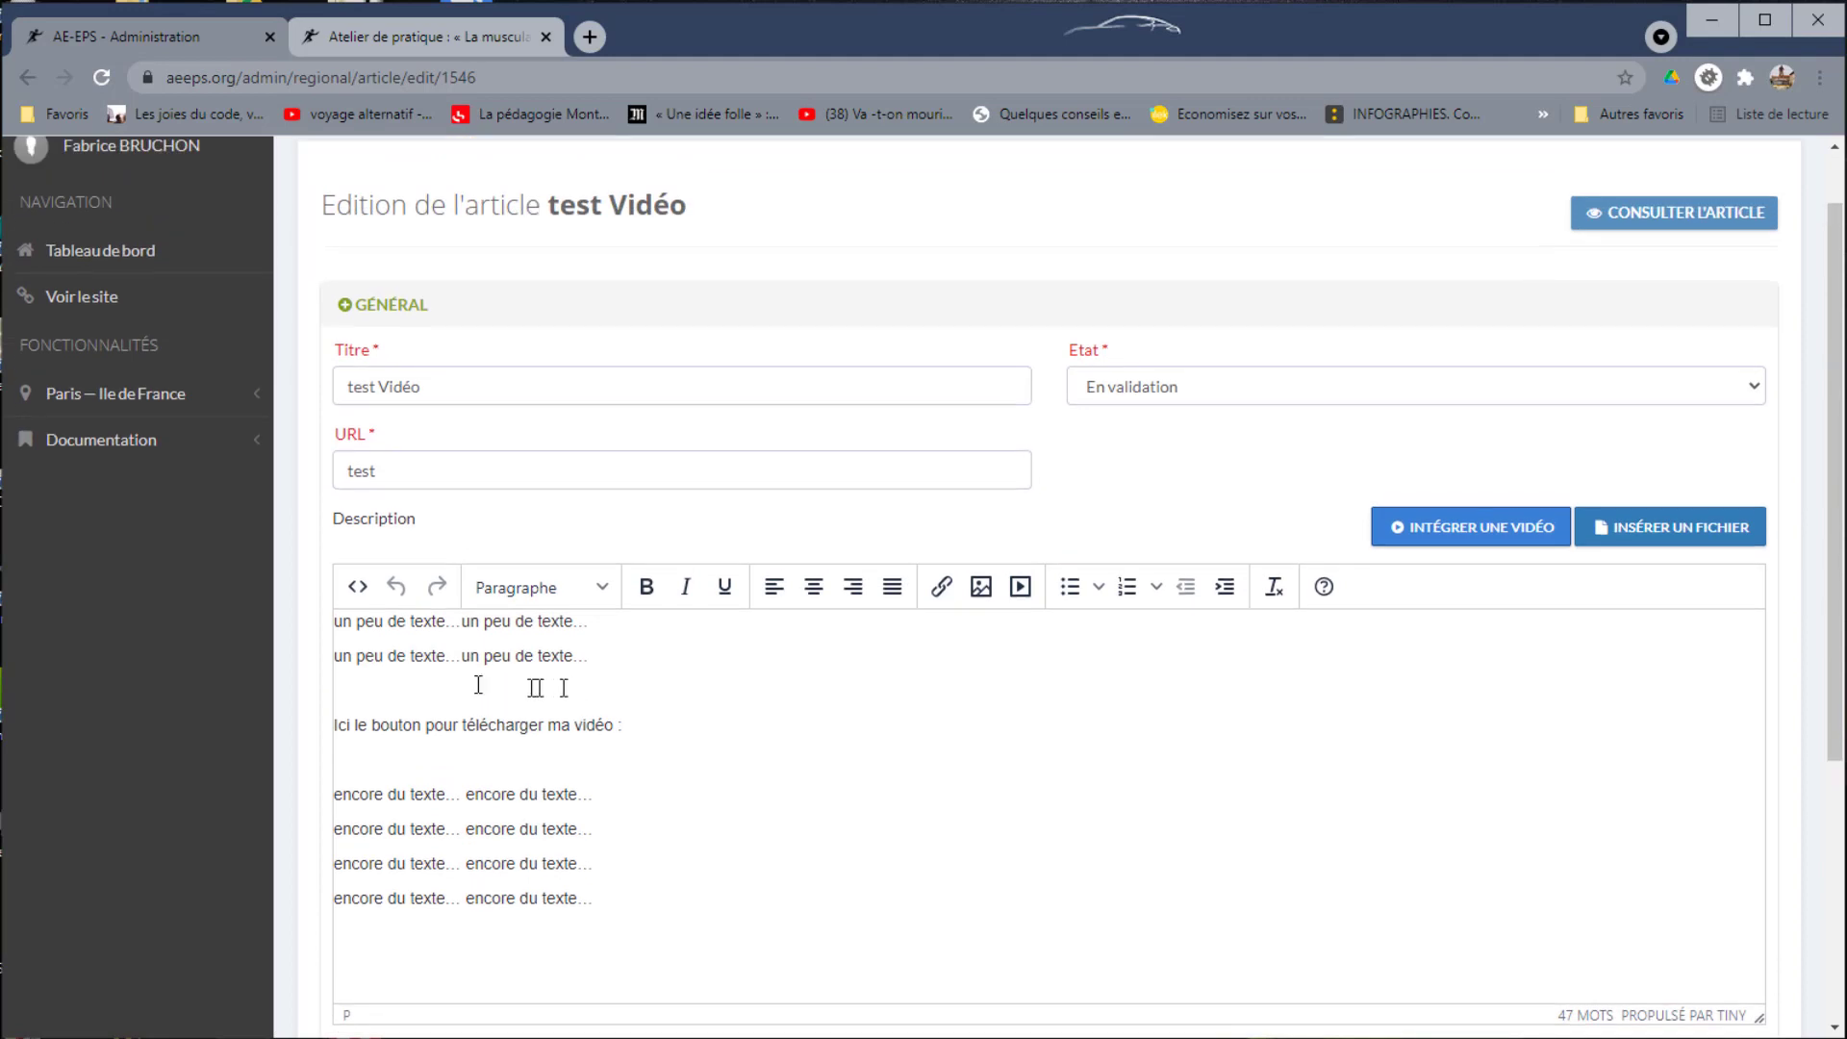
- Open the video upload page of the Paris – Ile de France regional section and go to its file list
left_click(92, 398)
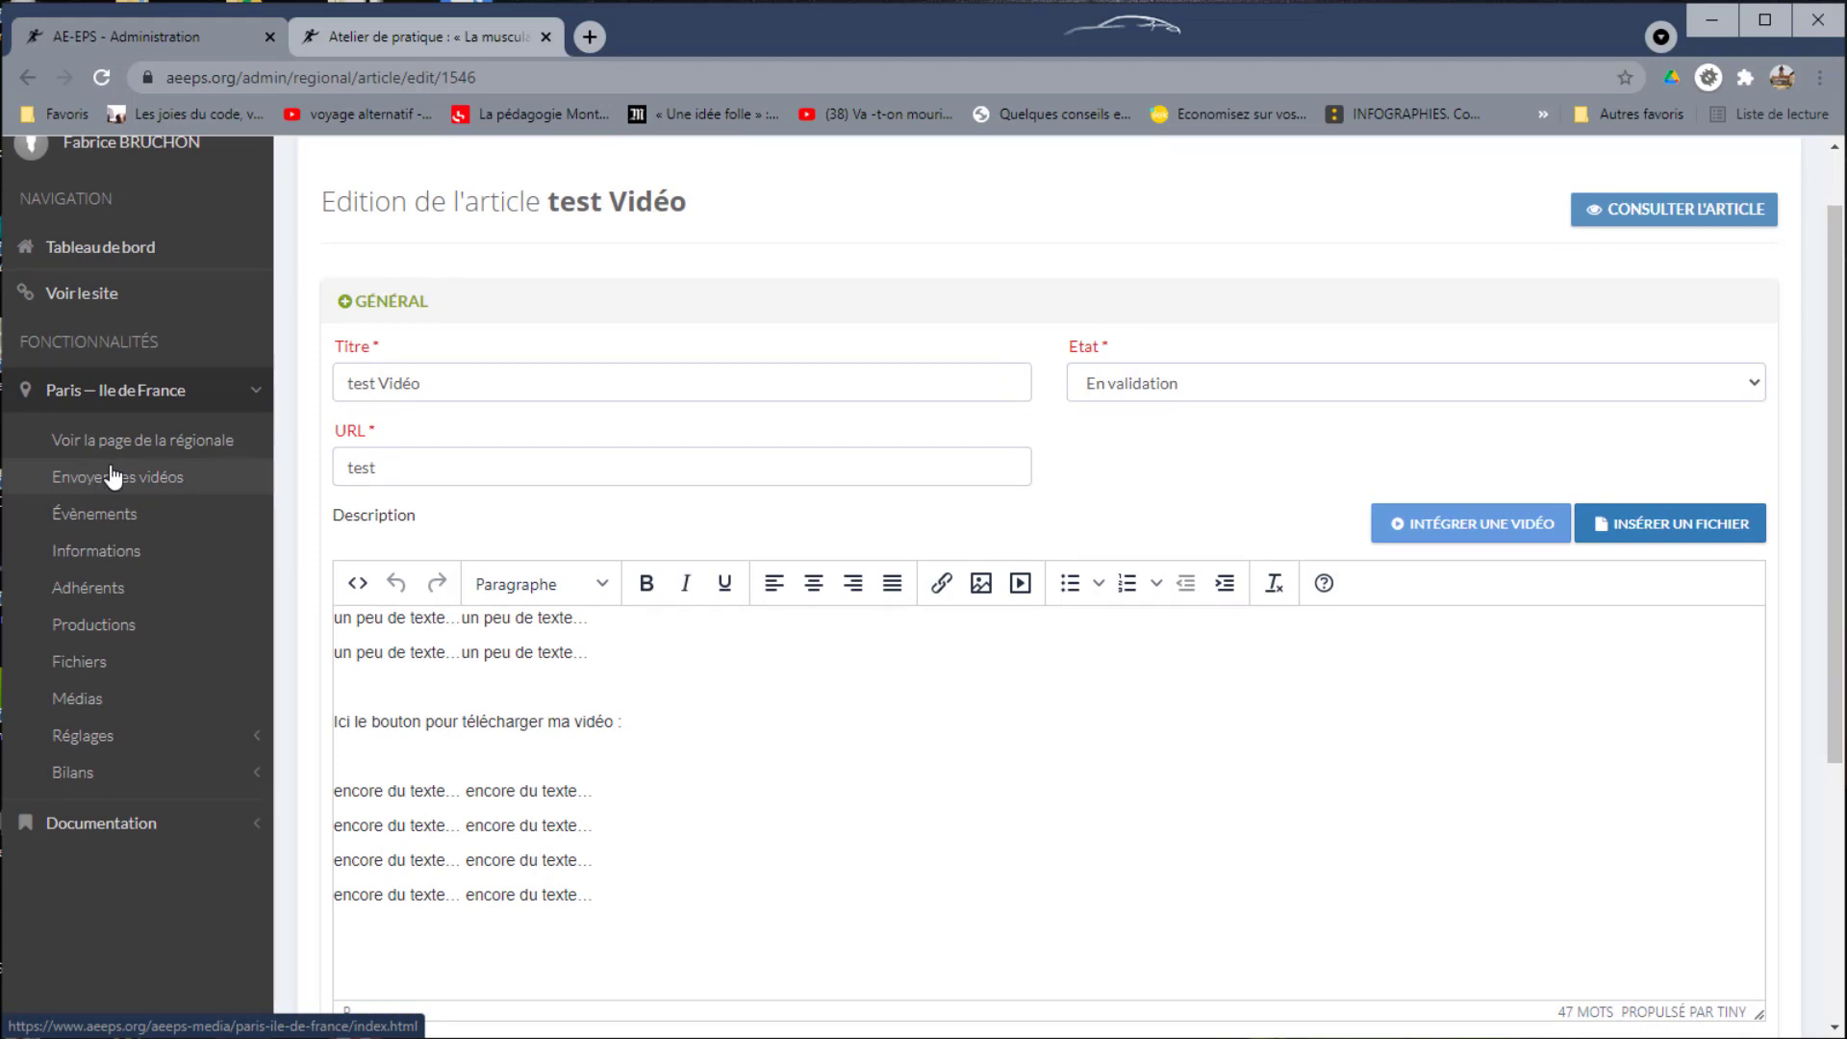
left_click(97, 477)
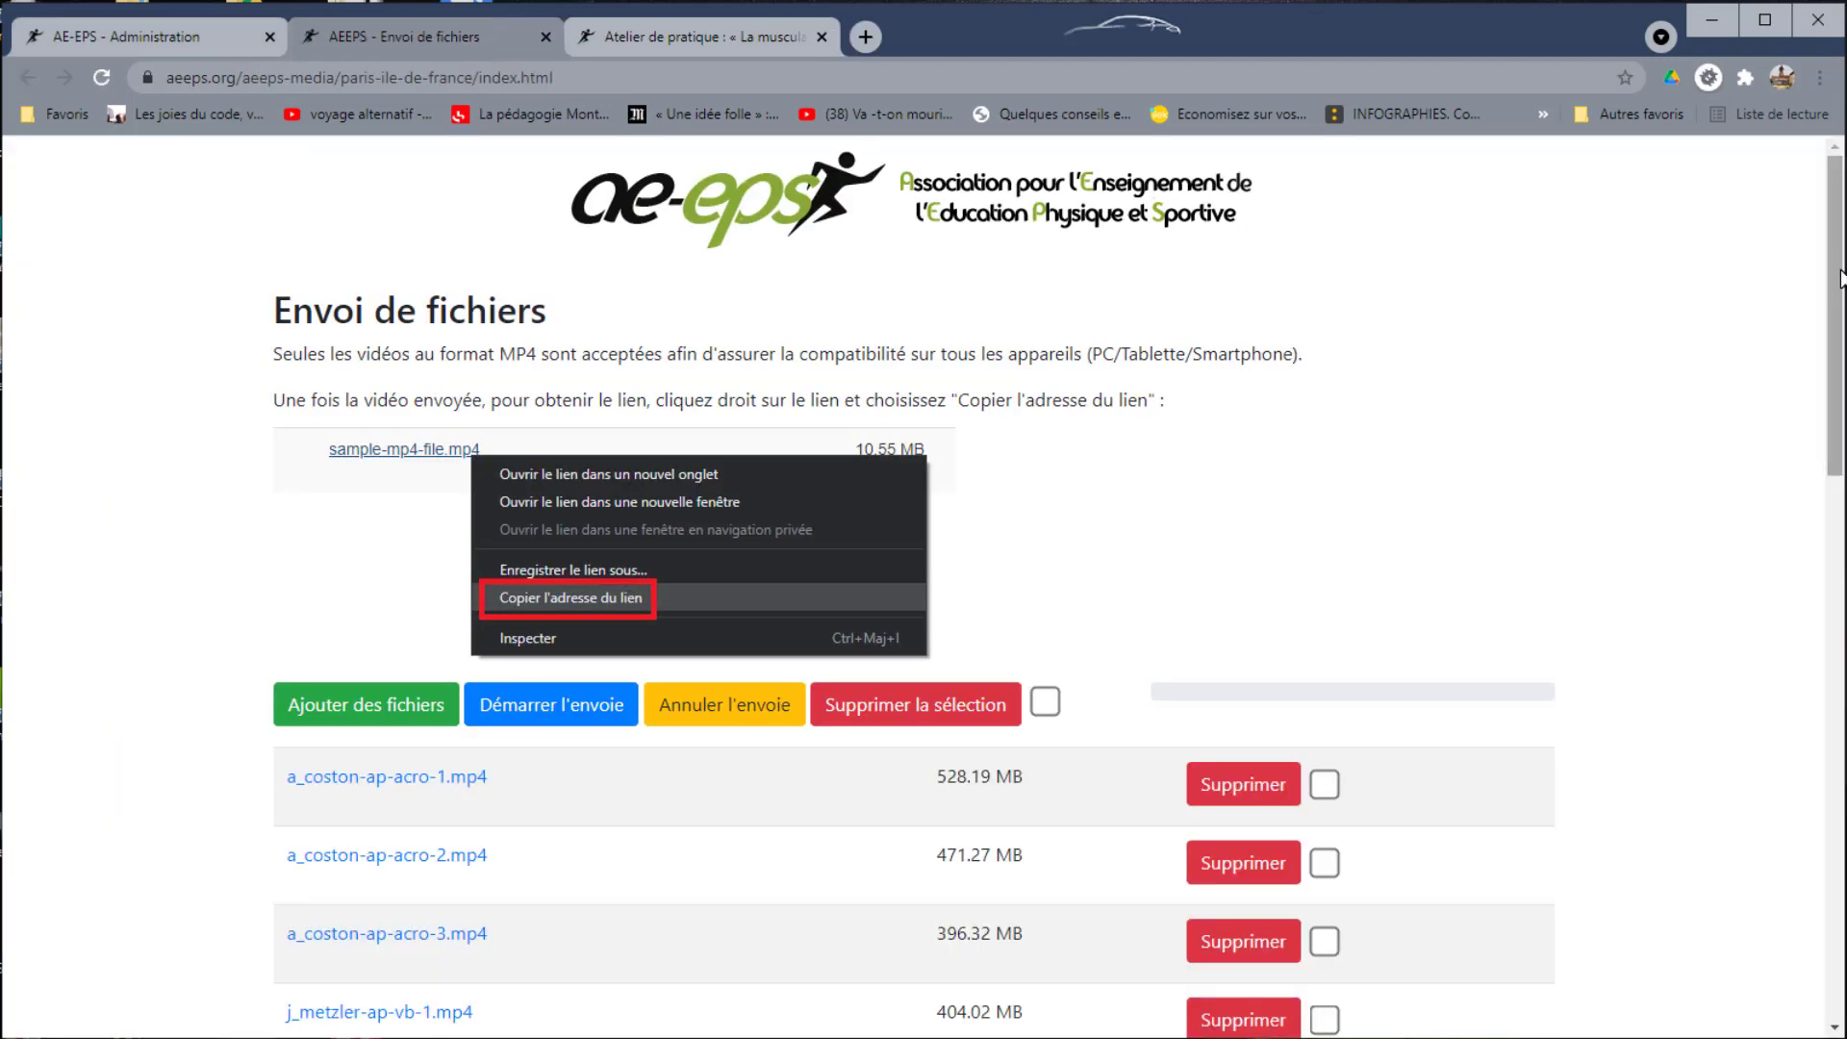
mouse_move(1838, 275)
left_mouse_down()
mouse_move(1839, 816)
mouse_move(1839, 761)
left_mouse_up()
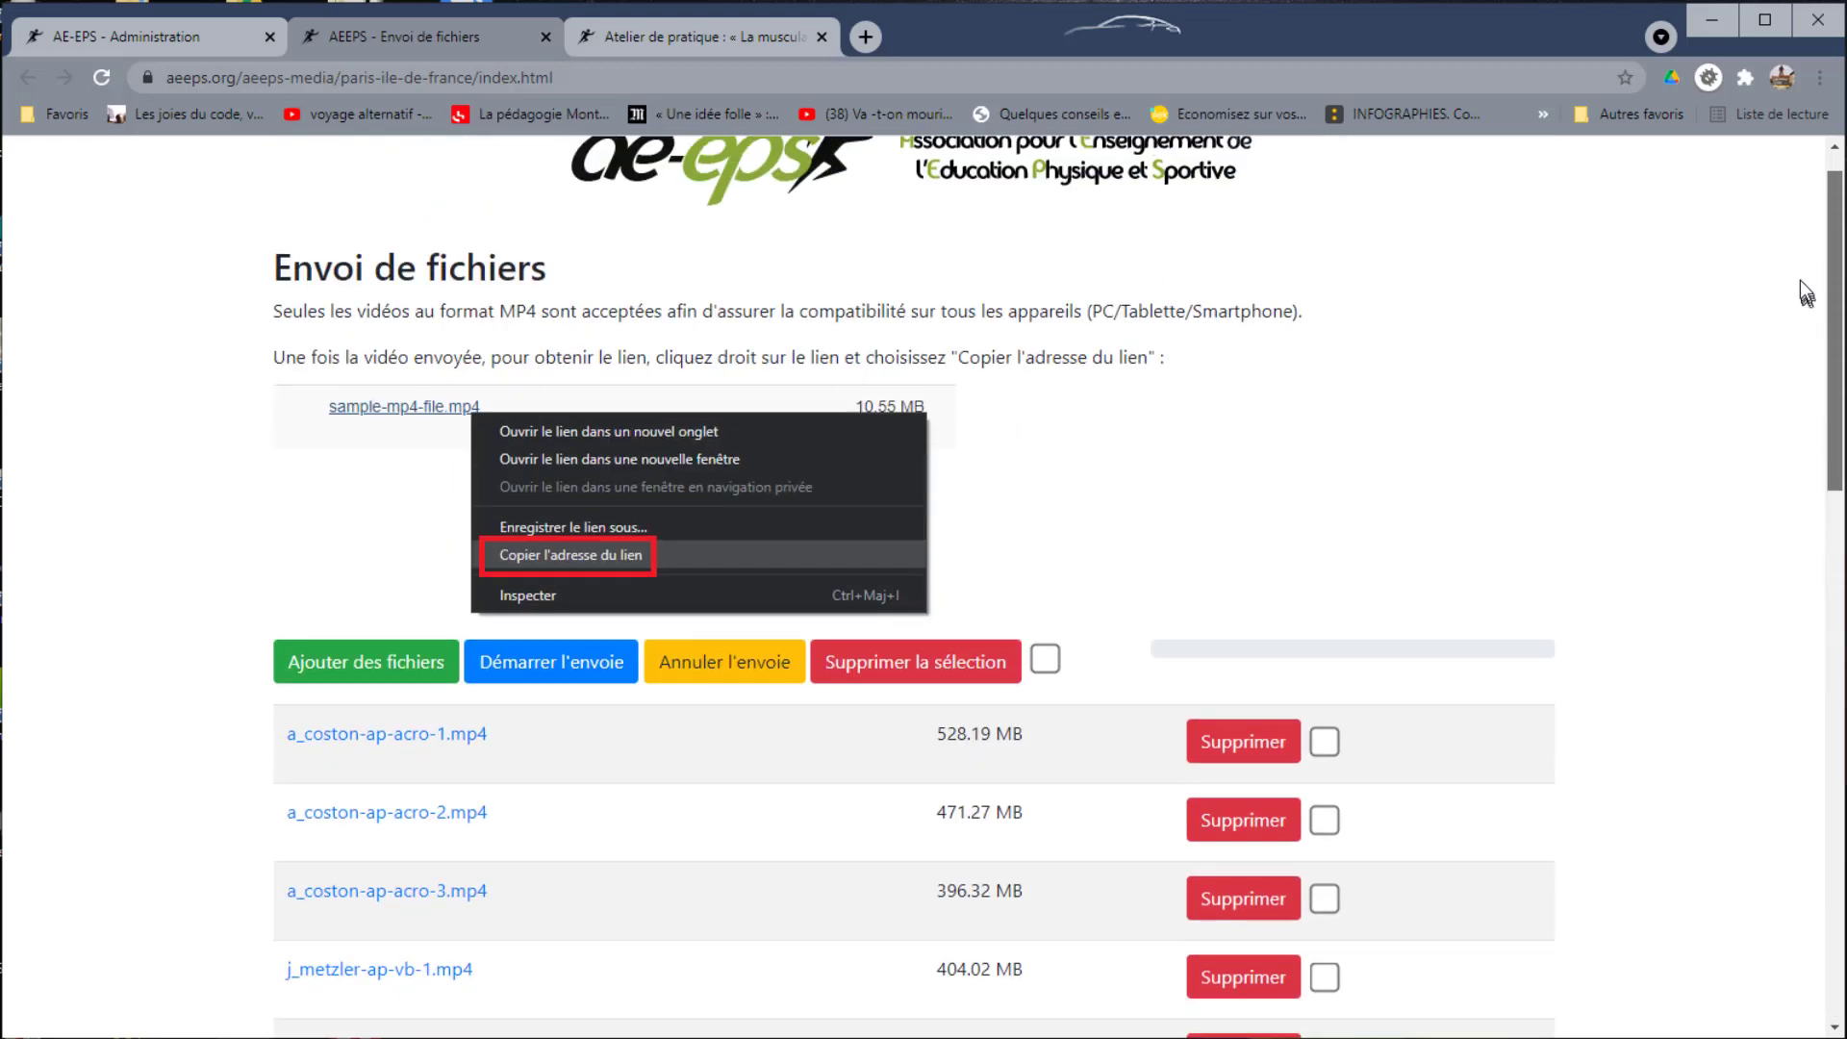
left_click_drag(1800, 280, 1780, 367)
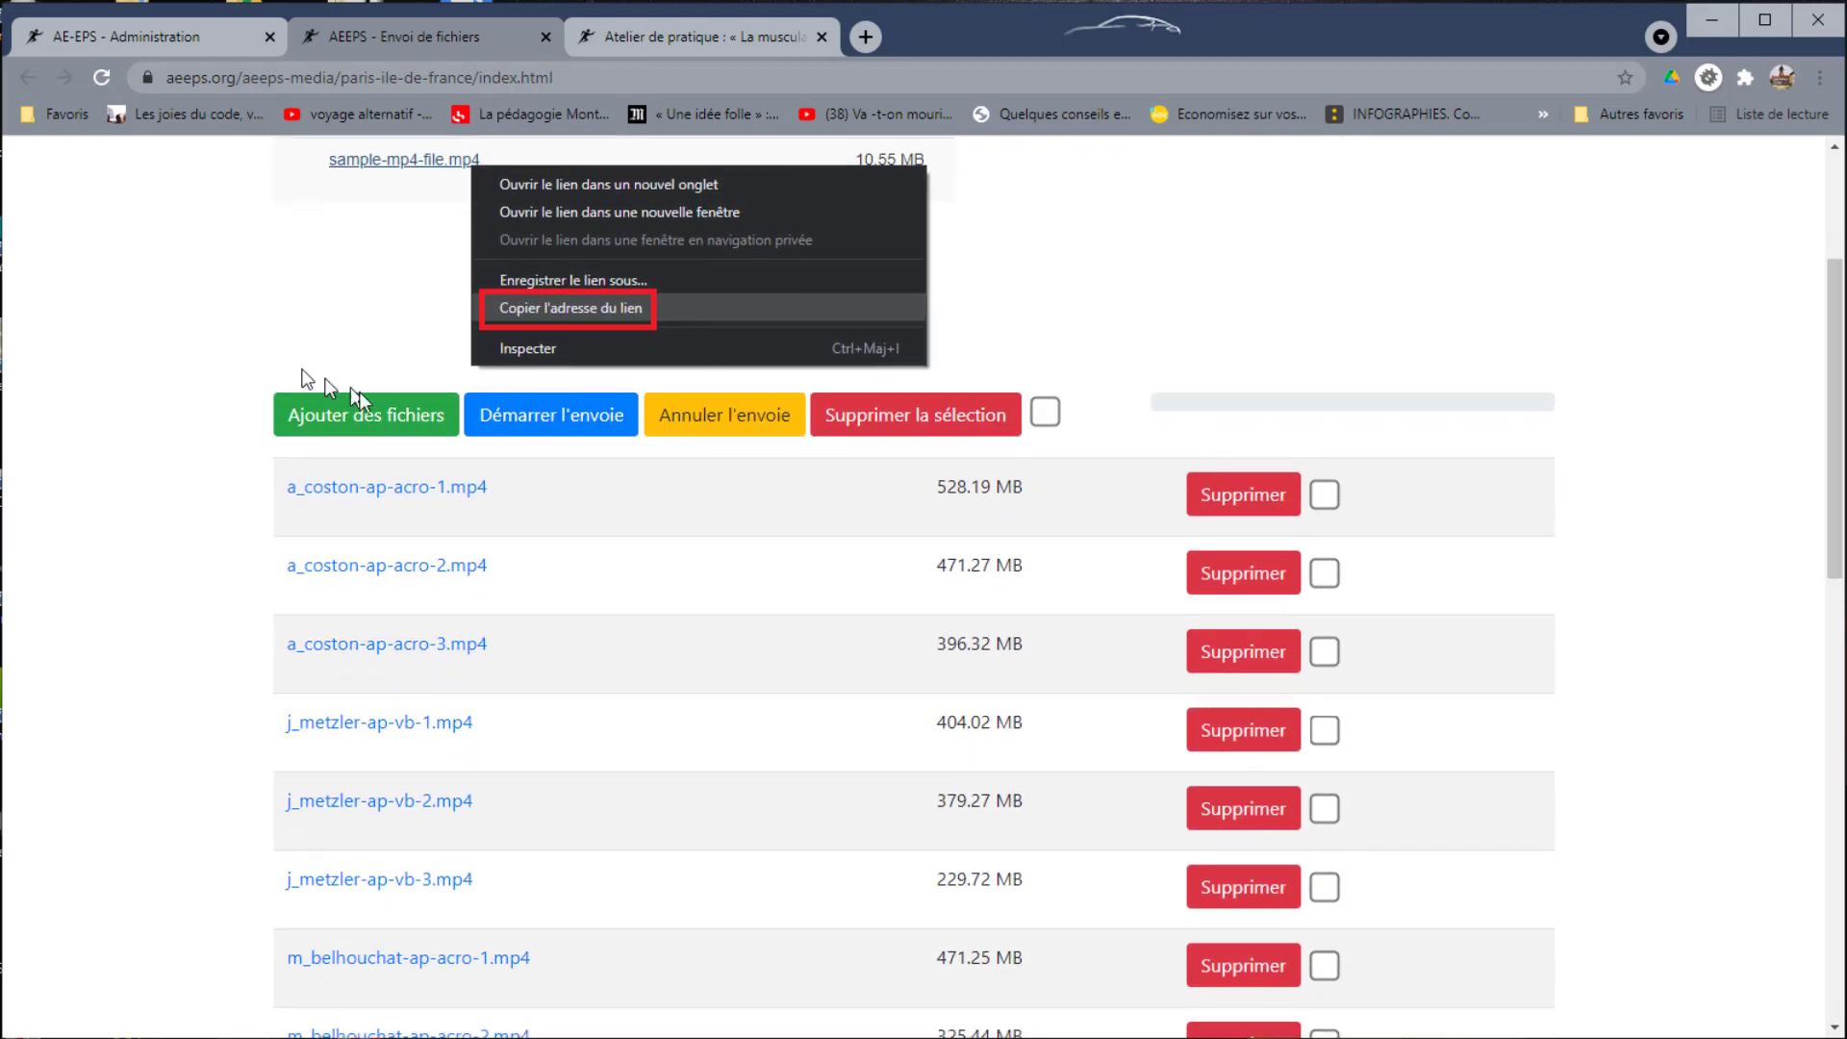
- Add test.mp4 from the local video folder to the upload list and start its upload
left_click(364, 420)
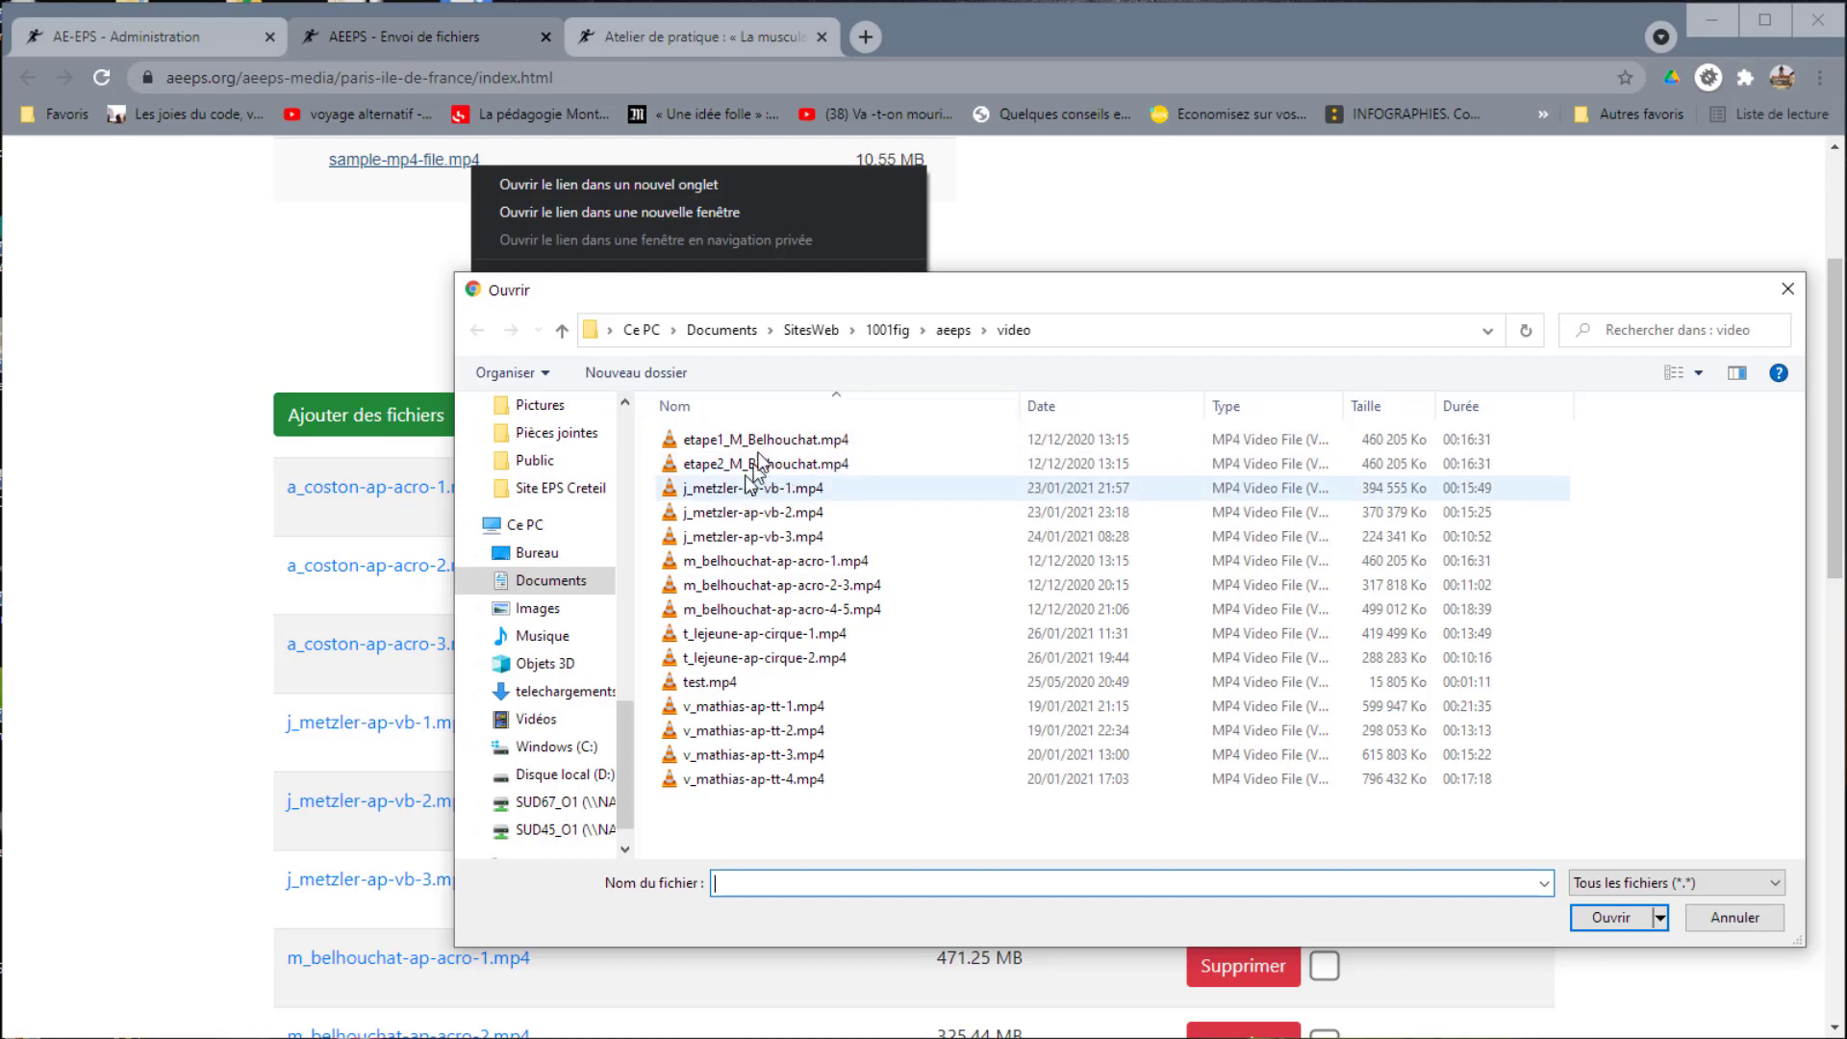
left_click(755, 536)
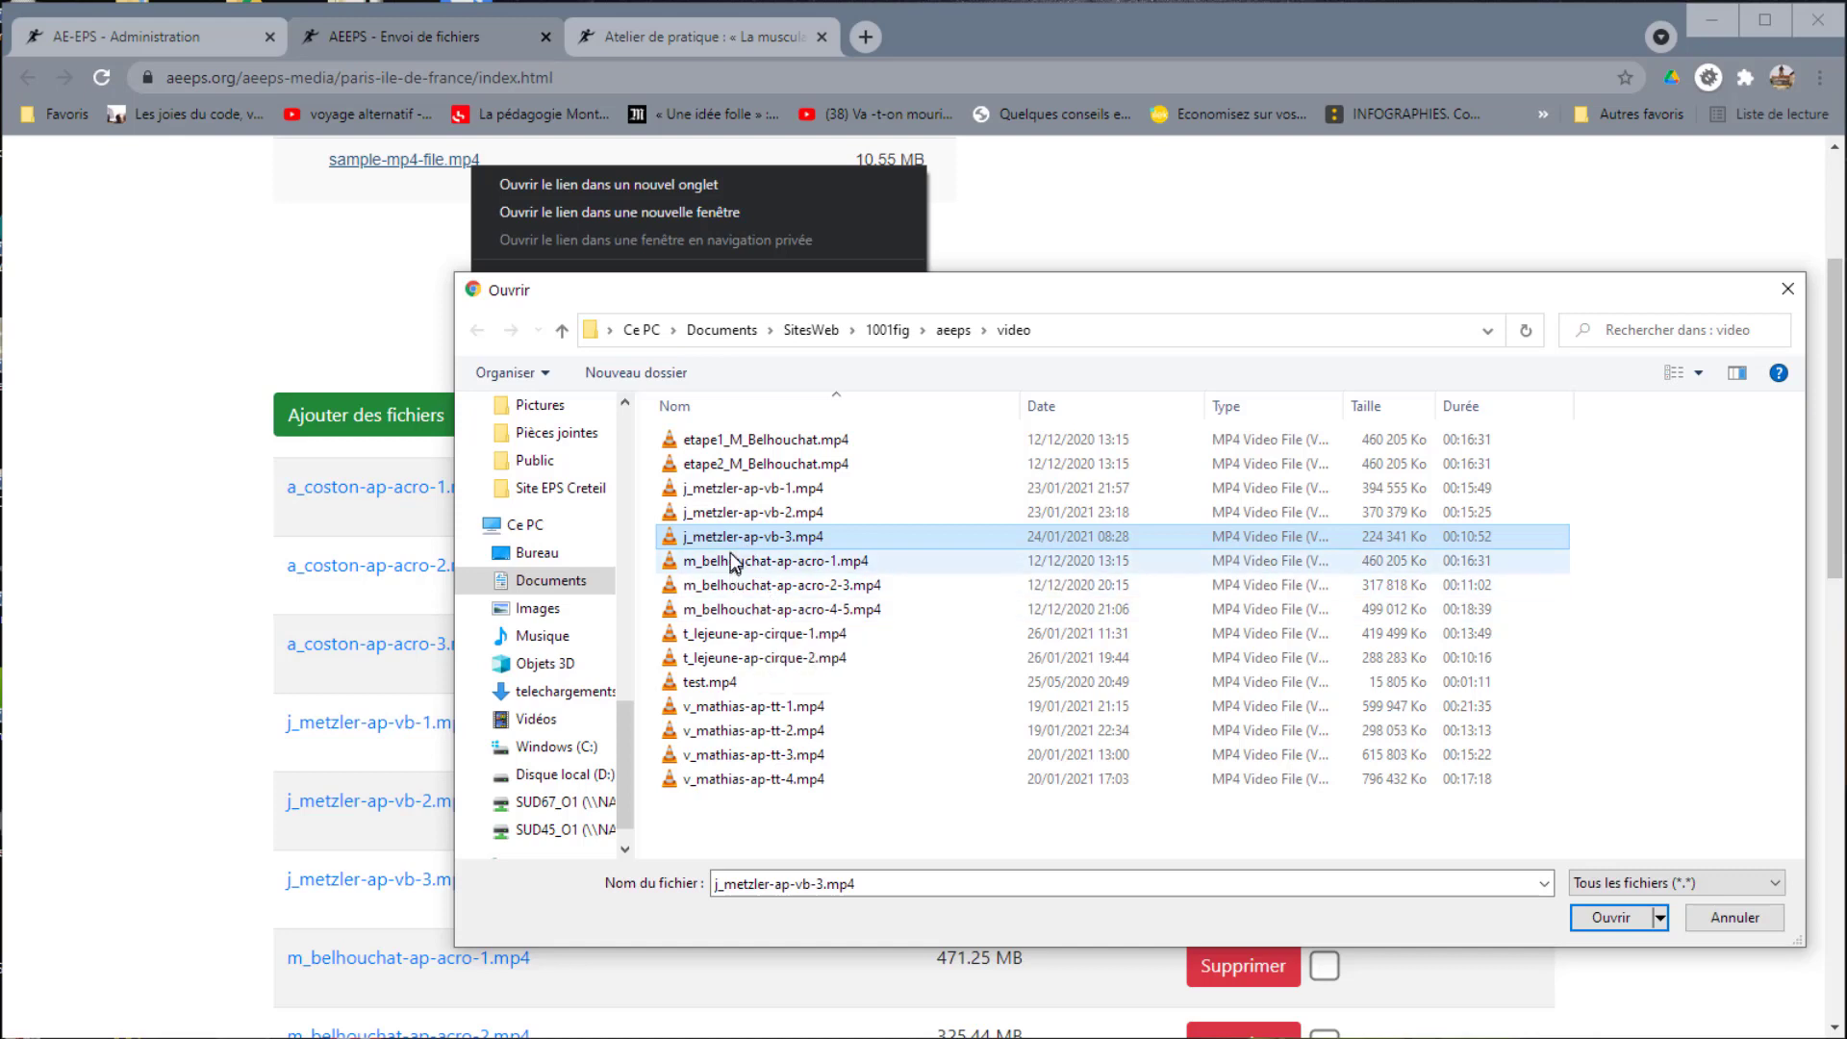
left_click(727, 656, "shift")
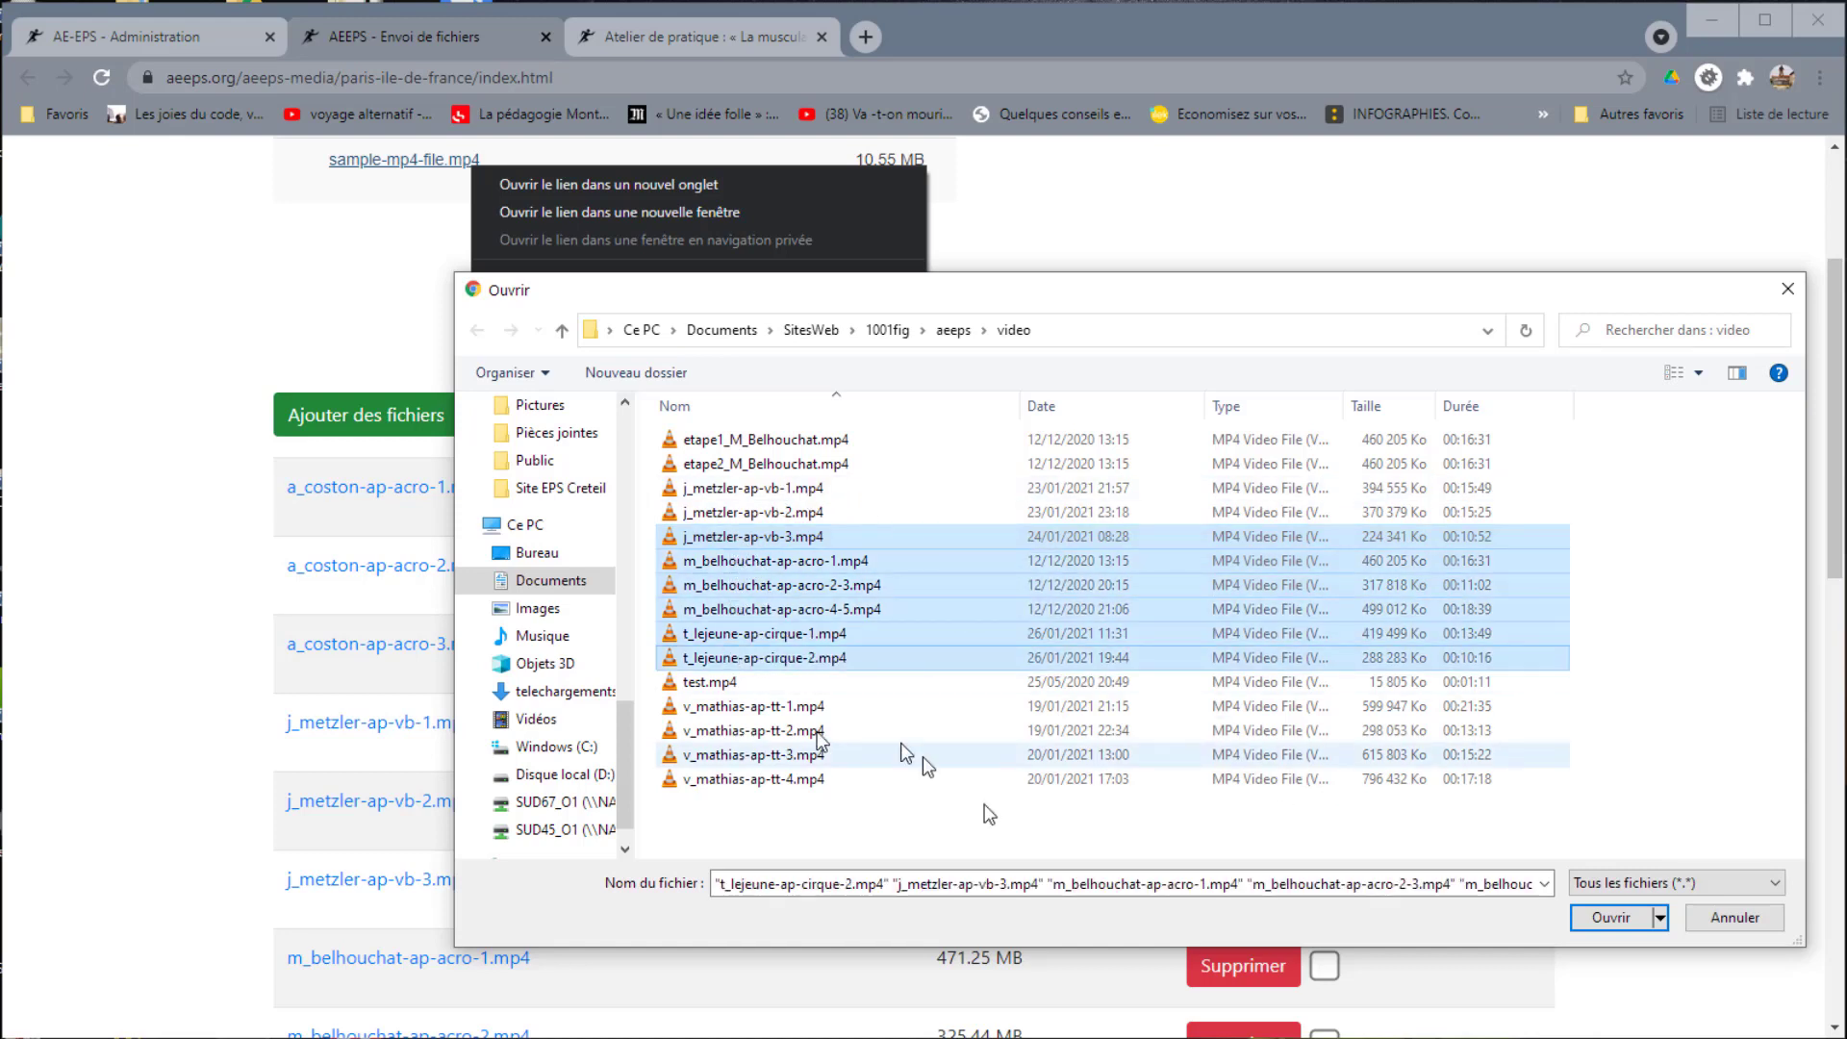
left_click(730, 679)
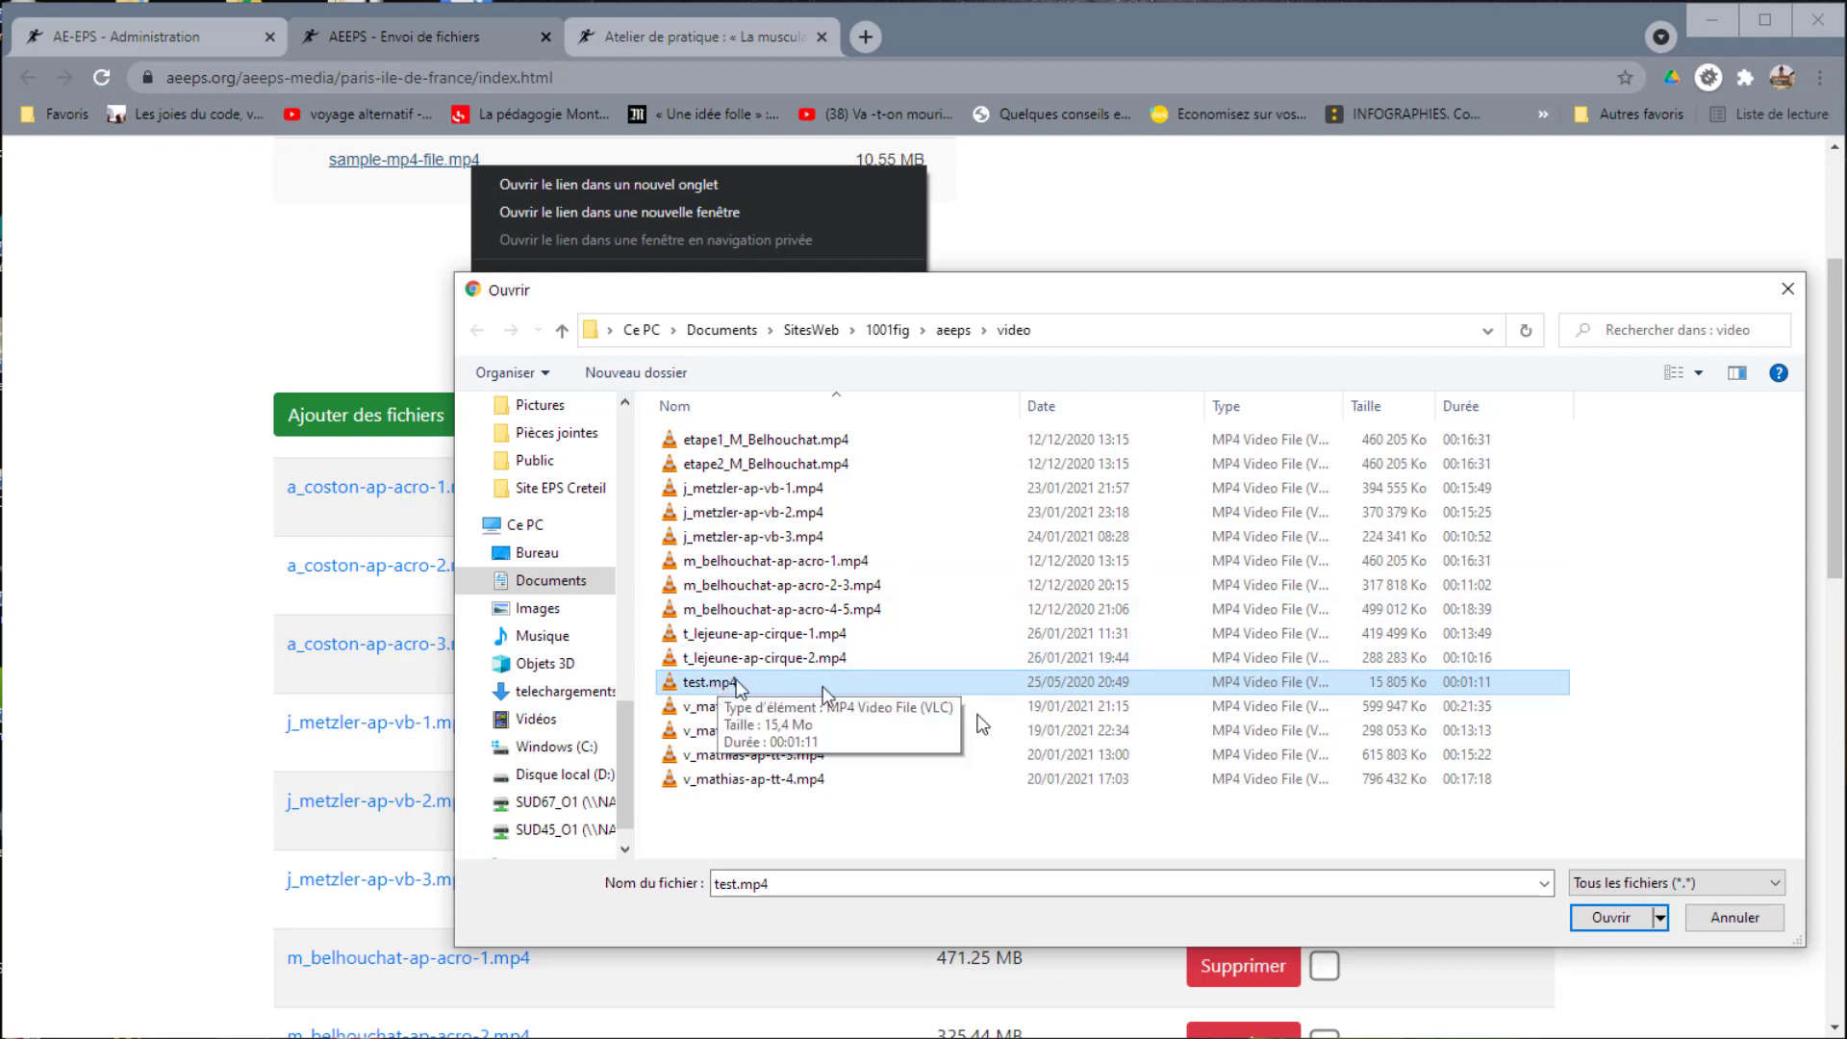
left_click(1626, 923)
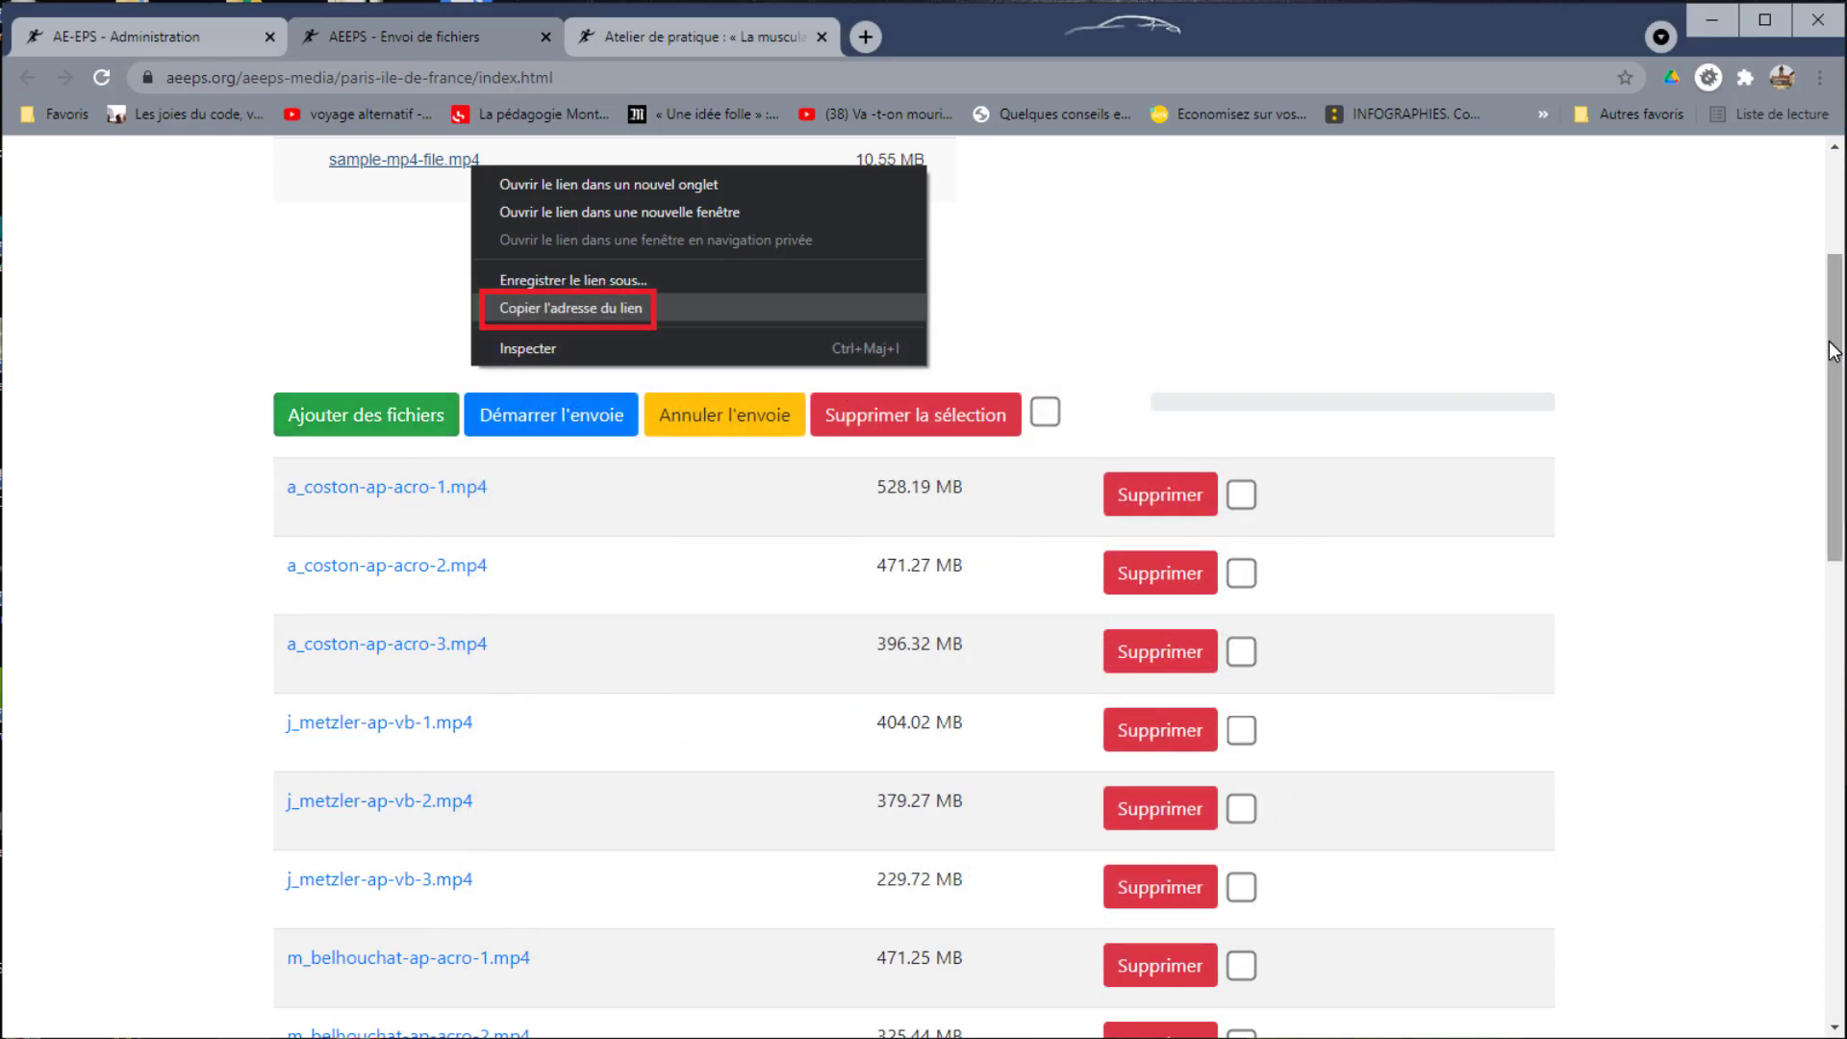
left_click_drag(1833, 351, 1841, 809)
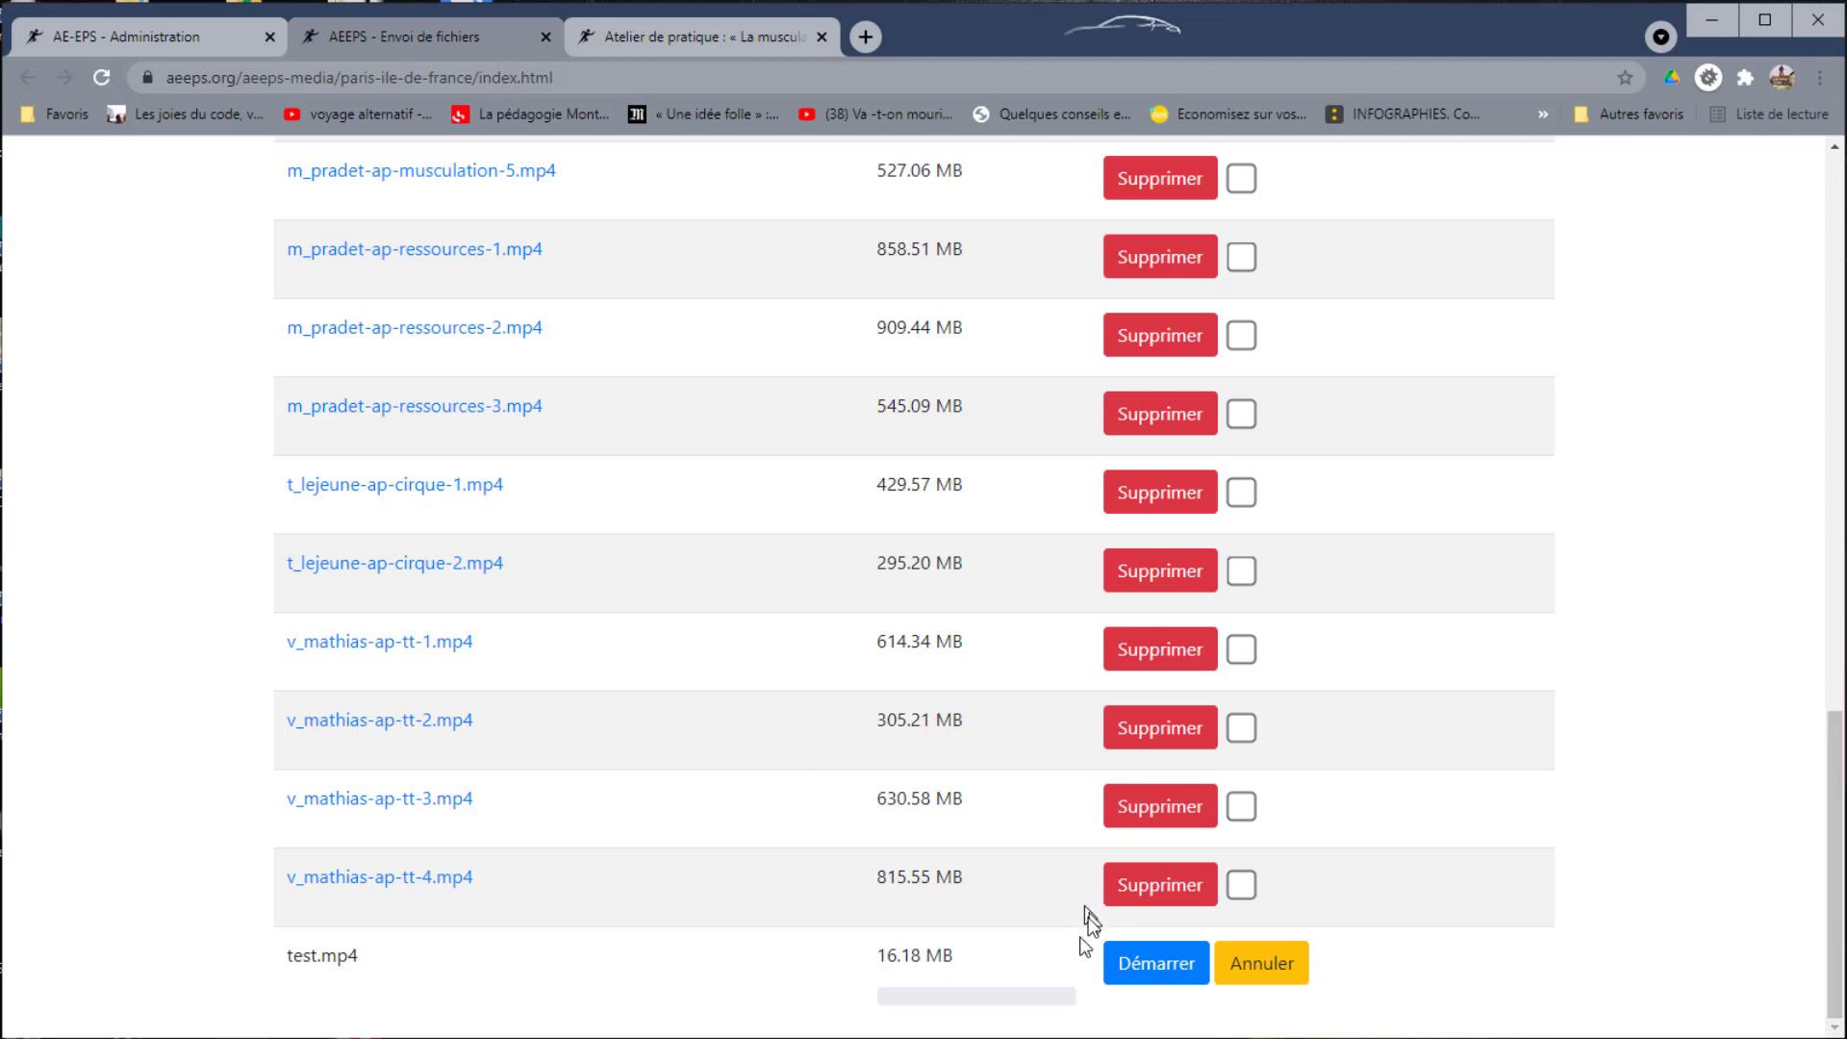
left_click(1165, 969)
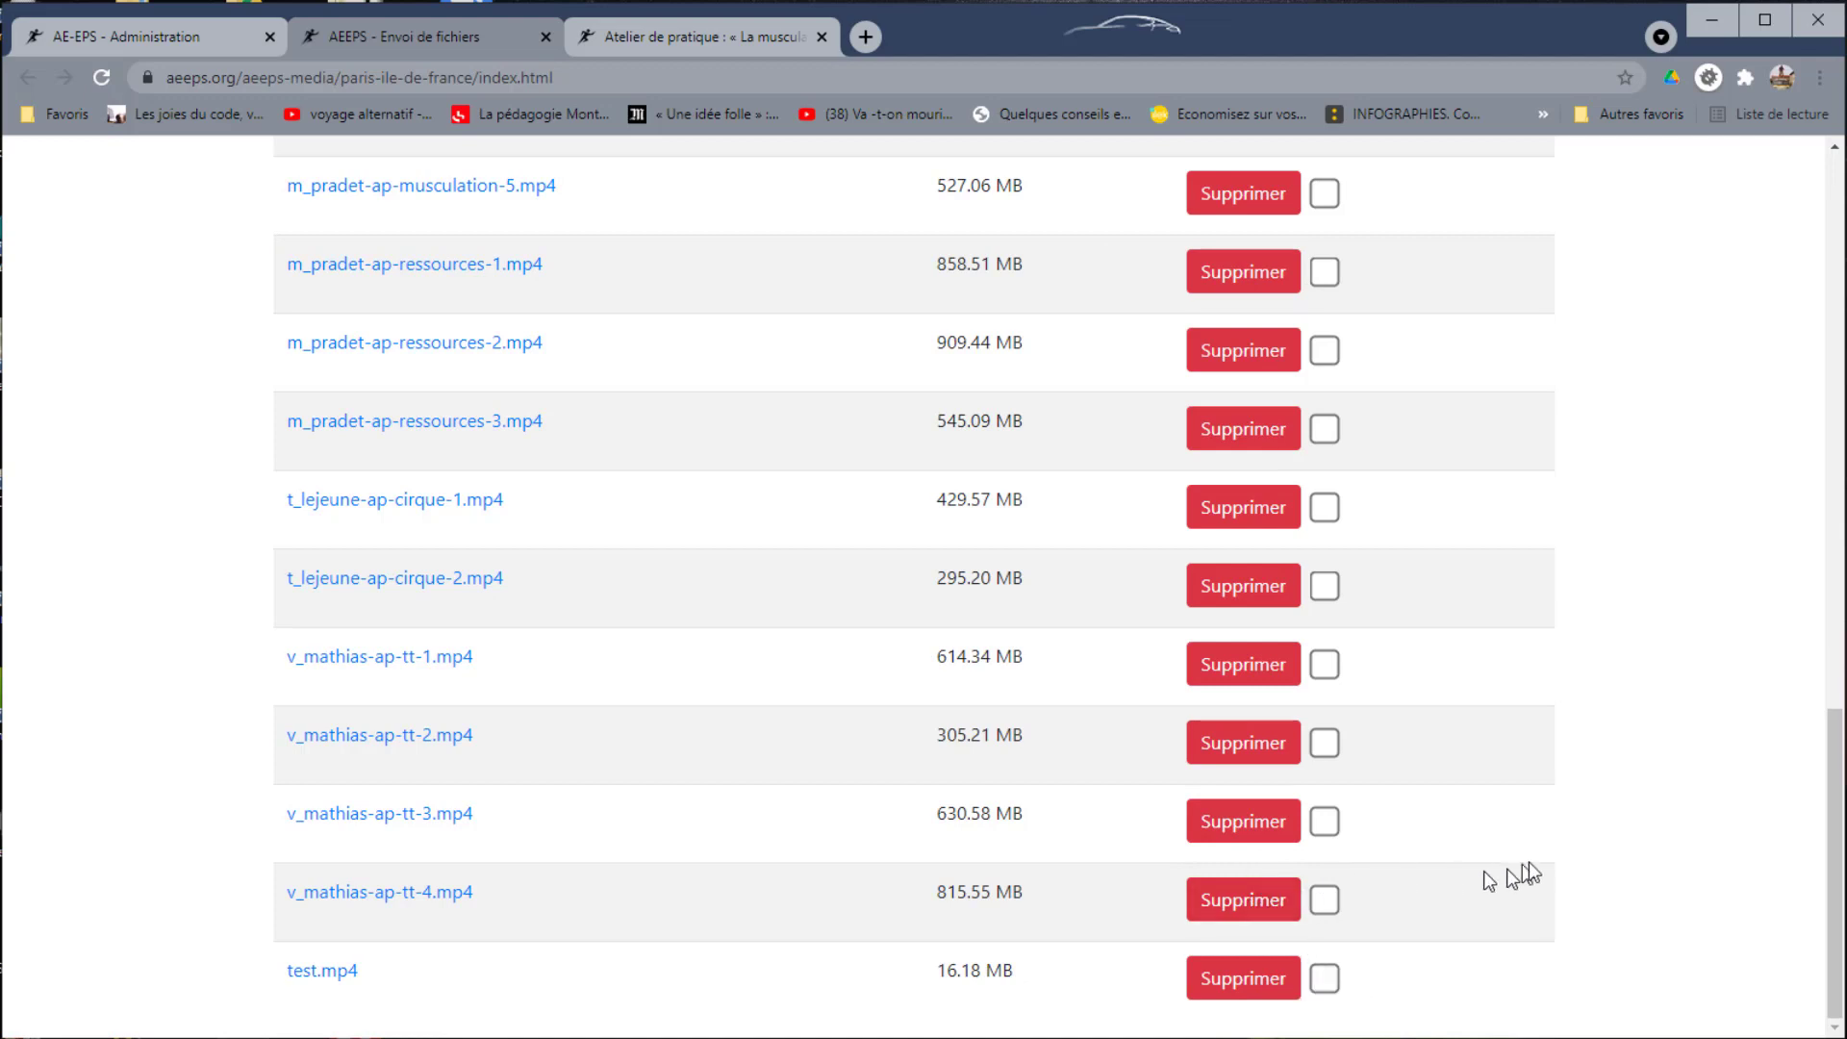
- Copy the link address of the uploaded test.mp4 file
mouse_move(1839, 908)
left_mouse_down()
mouse_move(1841, 875)
mouse_move(1845, 912)
left_mouse_up()
right_click(338, 976)
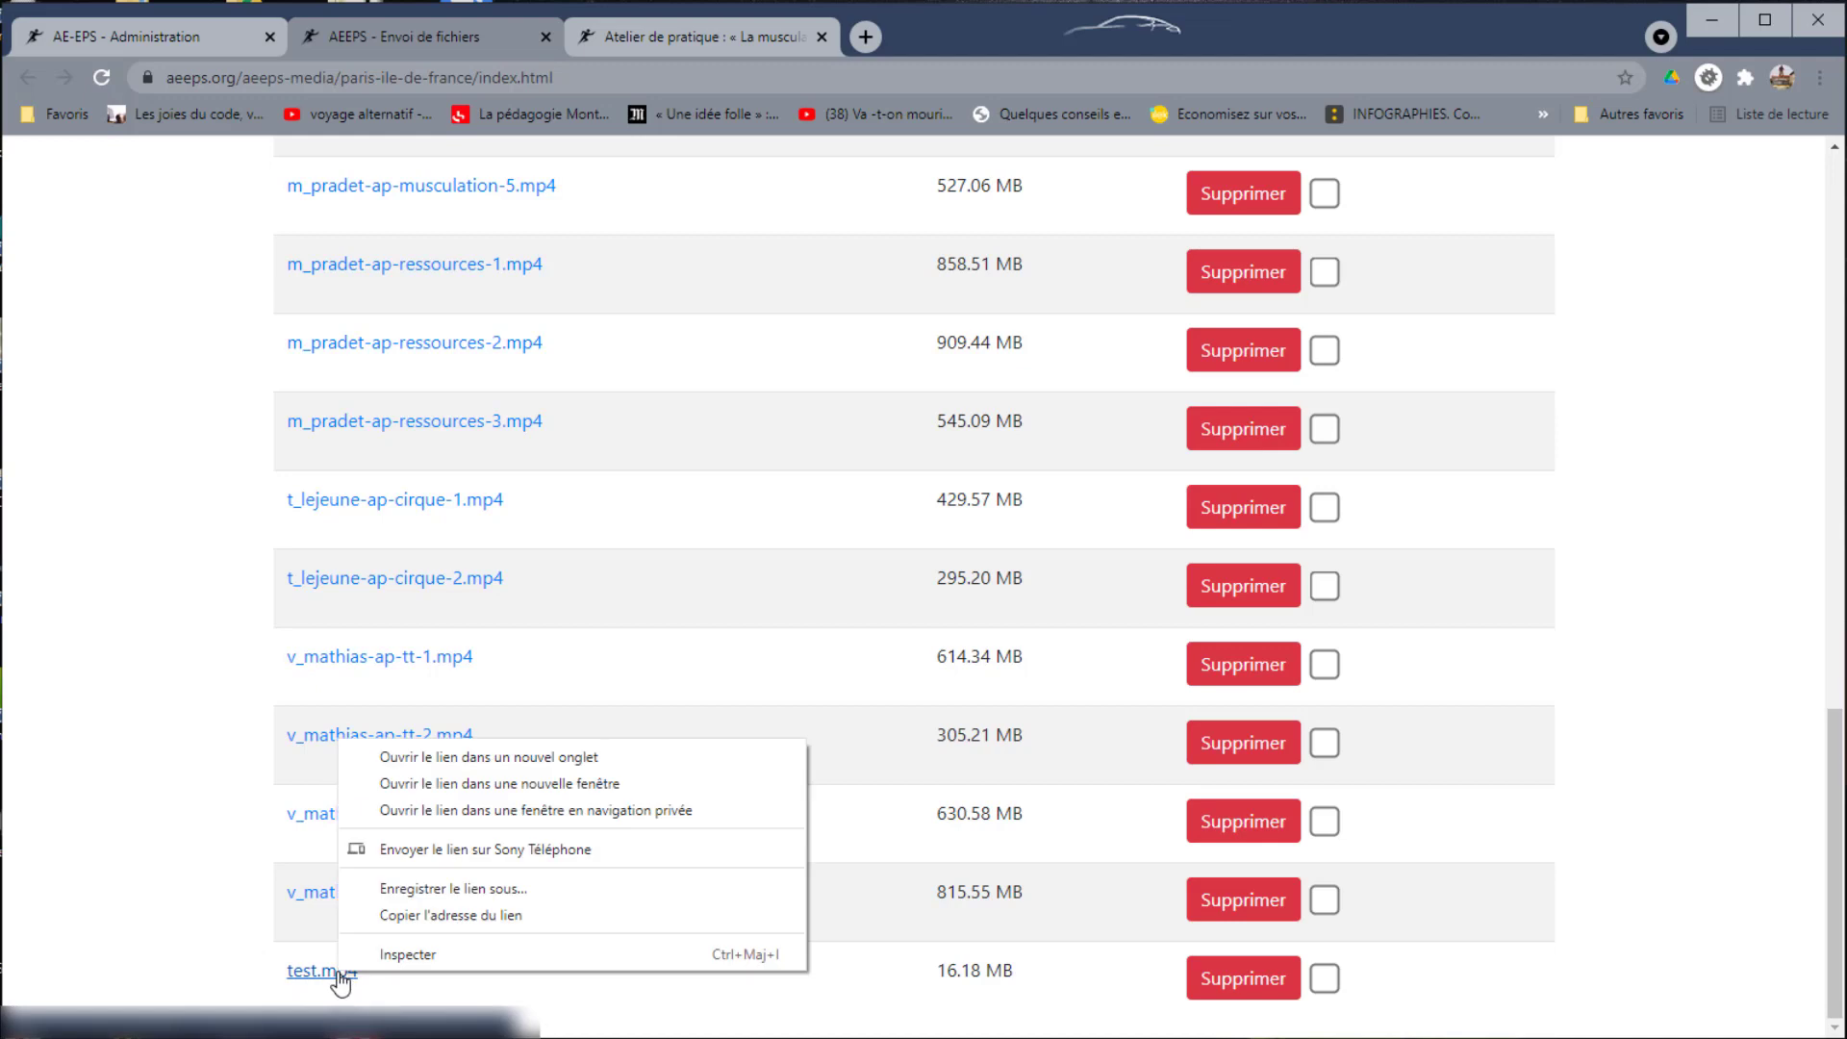
left_click(431, 915)
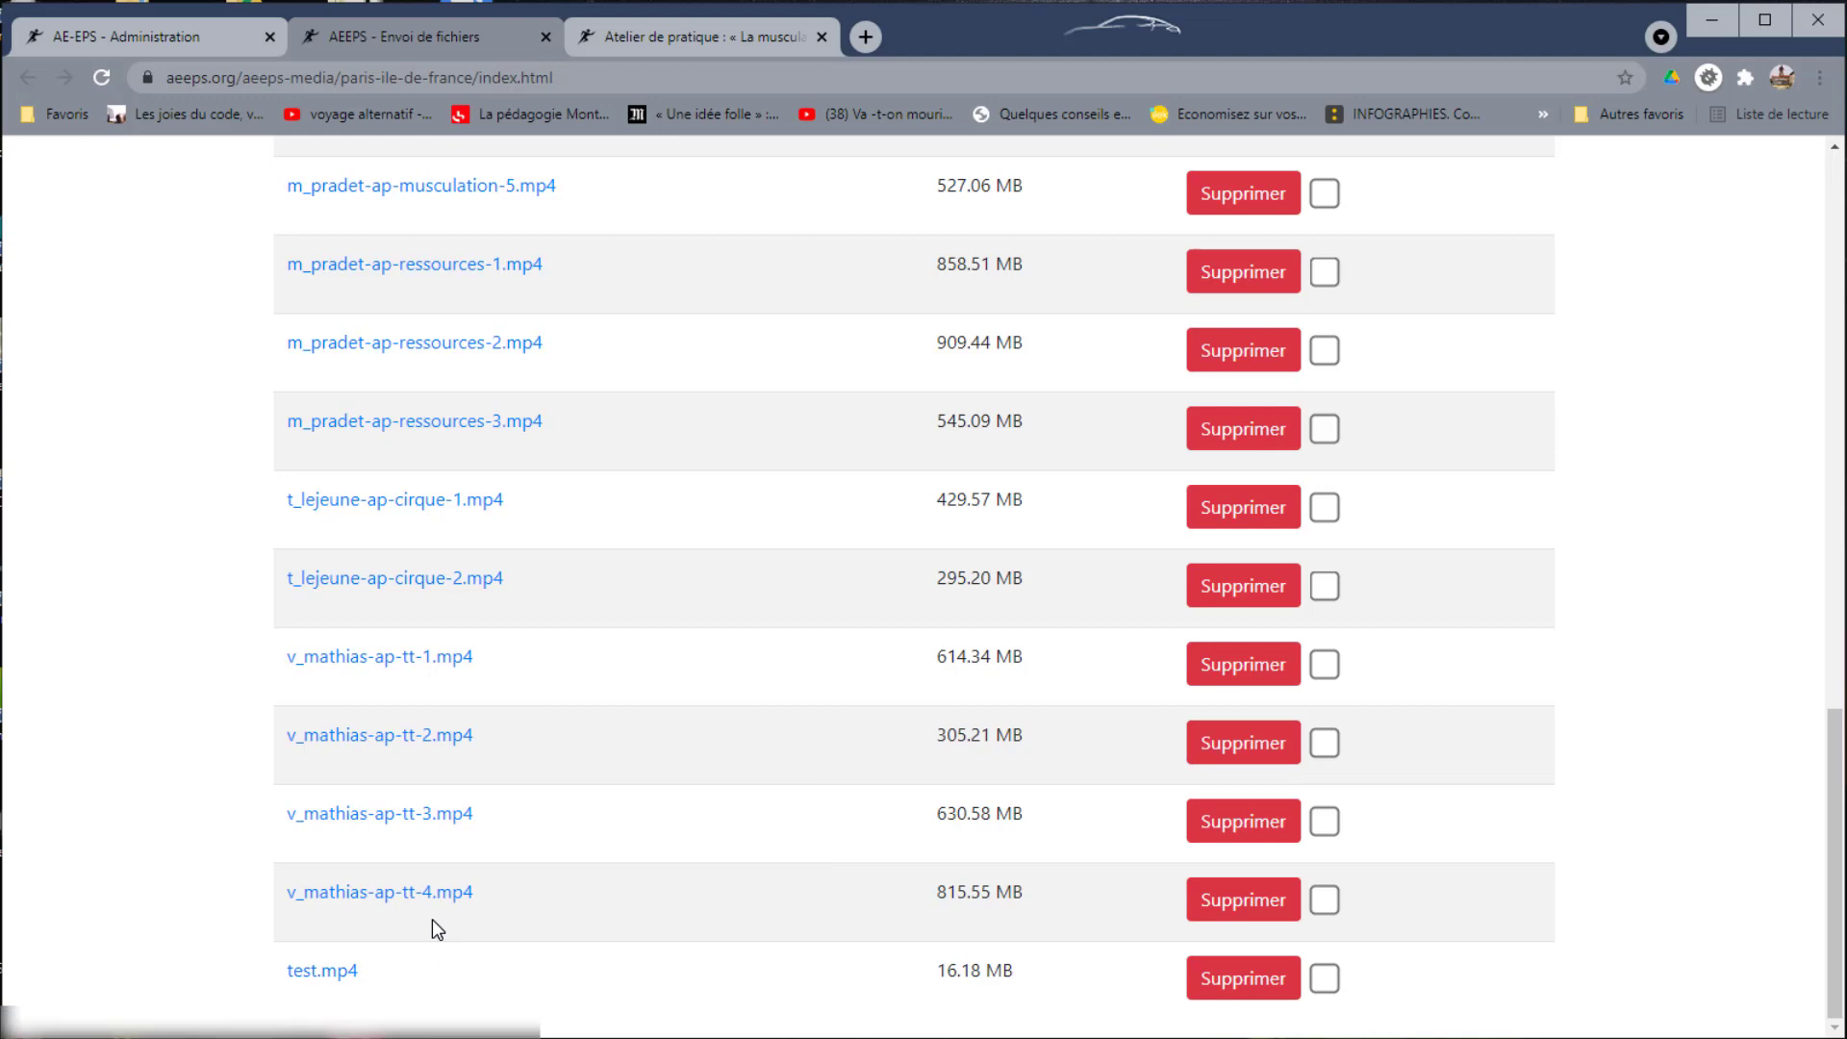
- Return to the article editor and paste the test.mp4 link into a video integration dialog started after "Ici le bouton pour télécharger ma vidéo :"
left_click(173, 36)
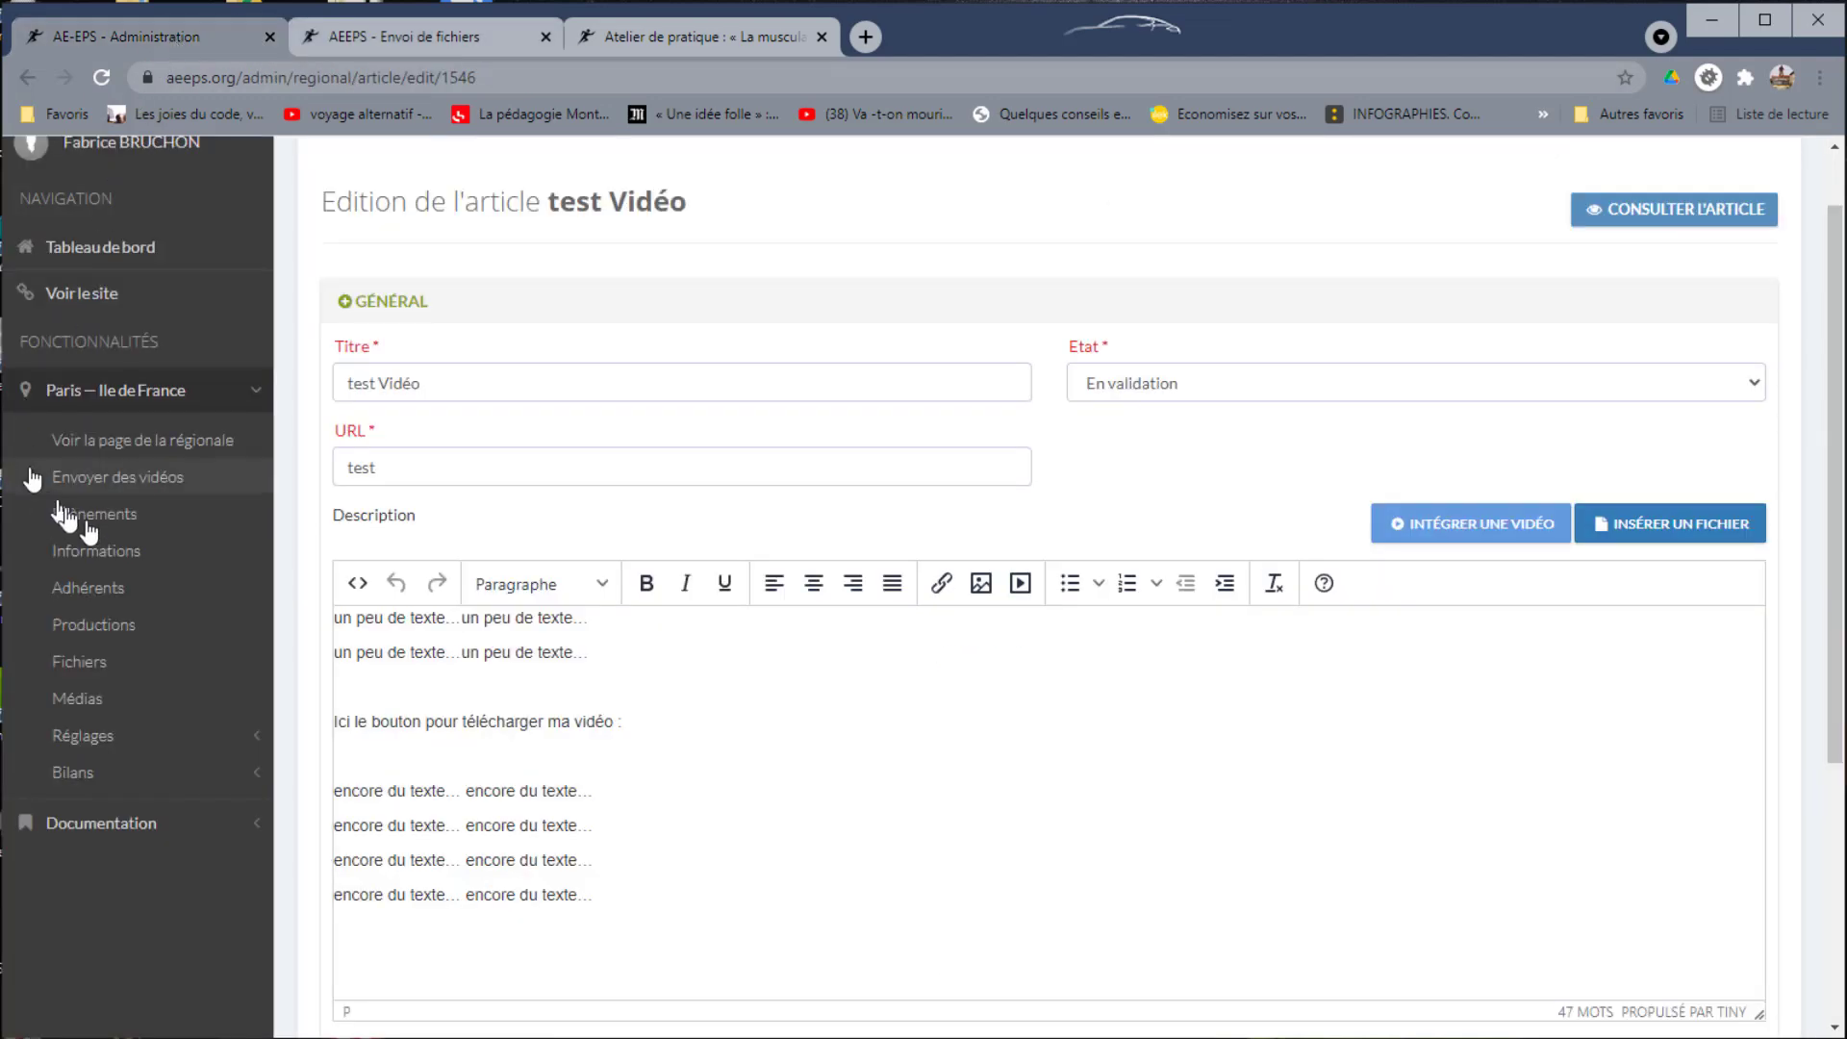
left_click(673, 726)
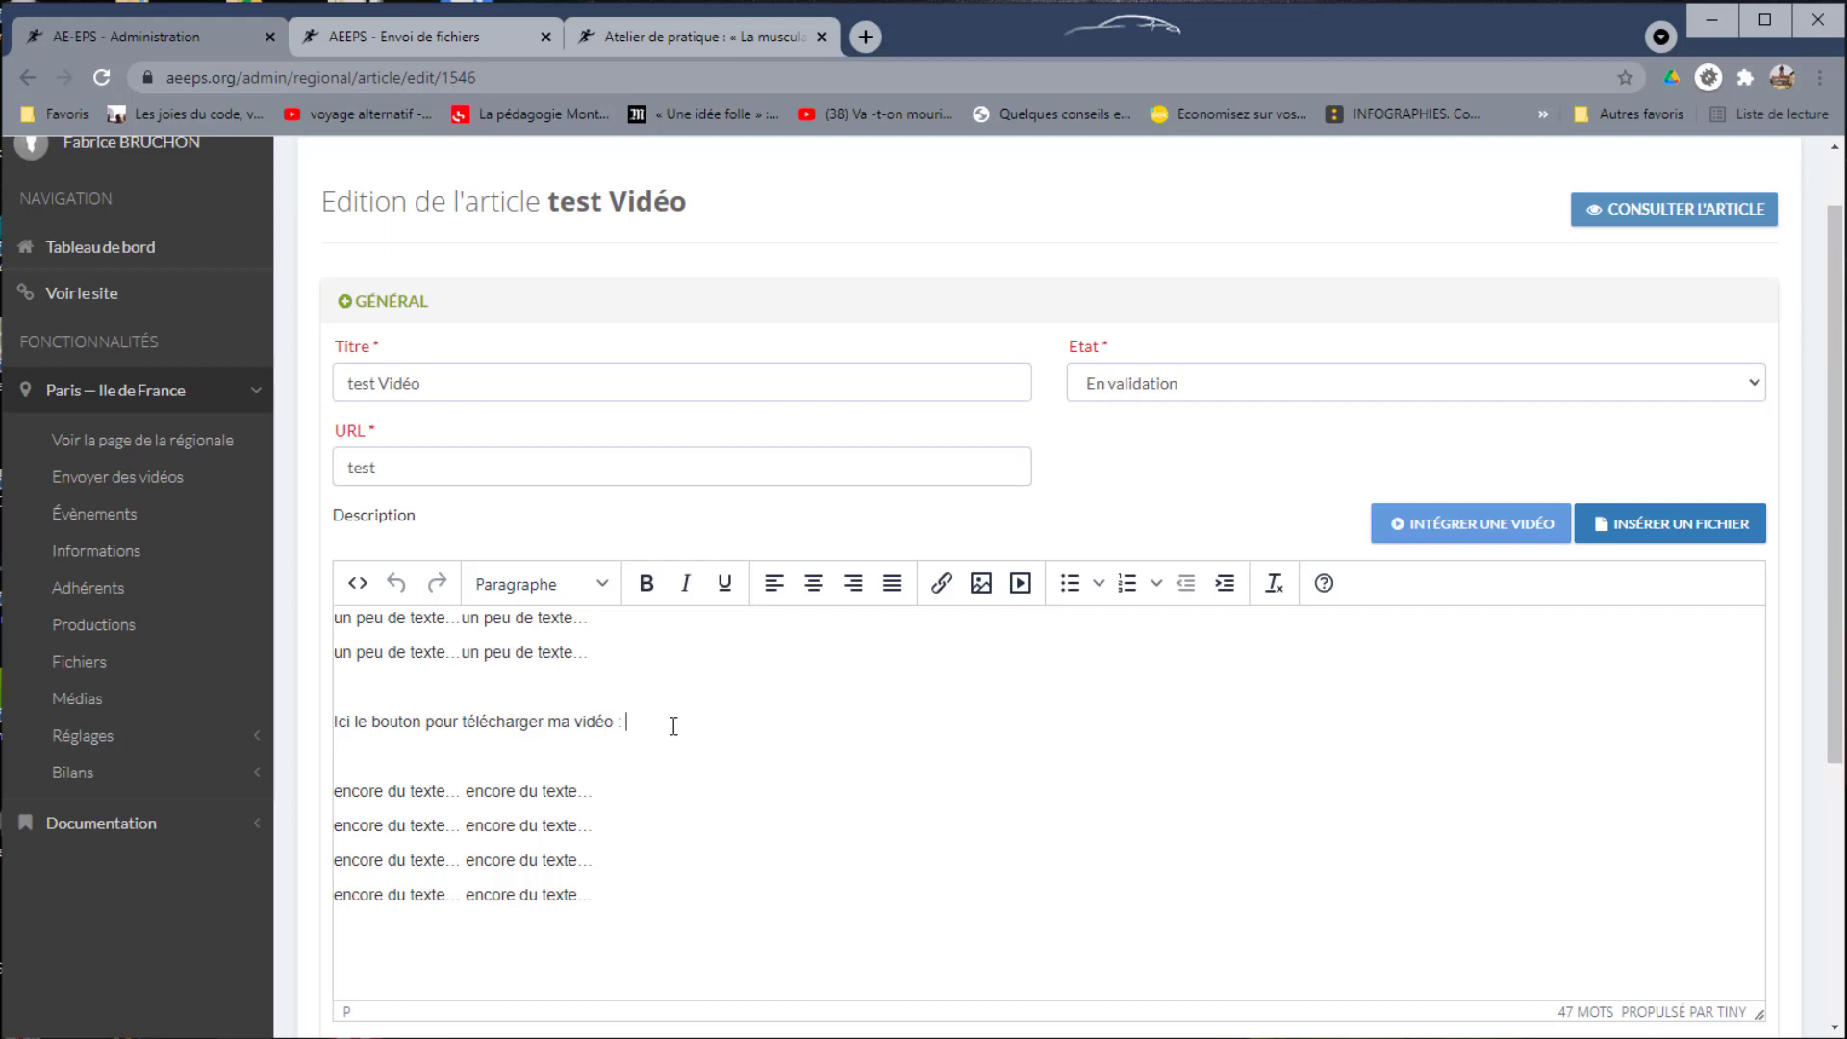
left_click(1463, 523)
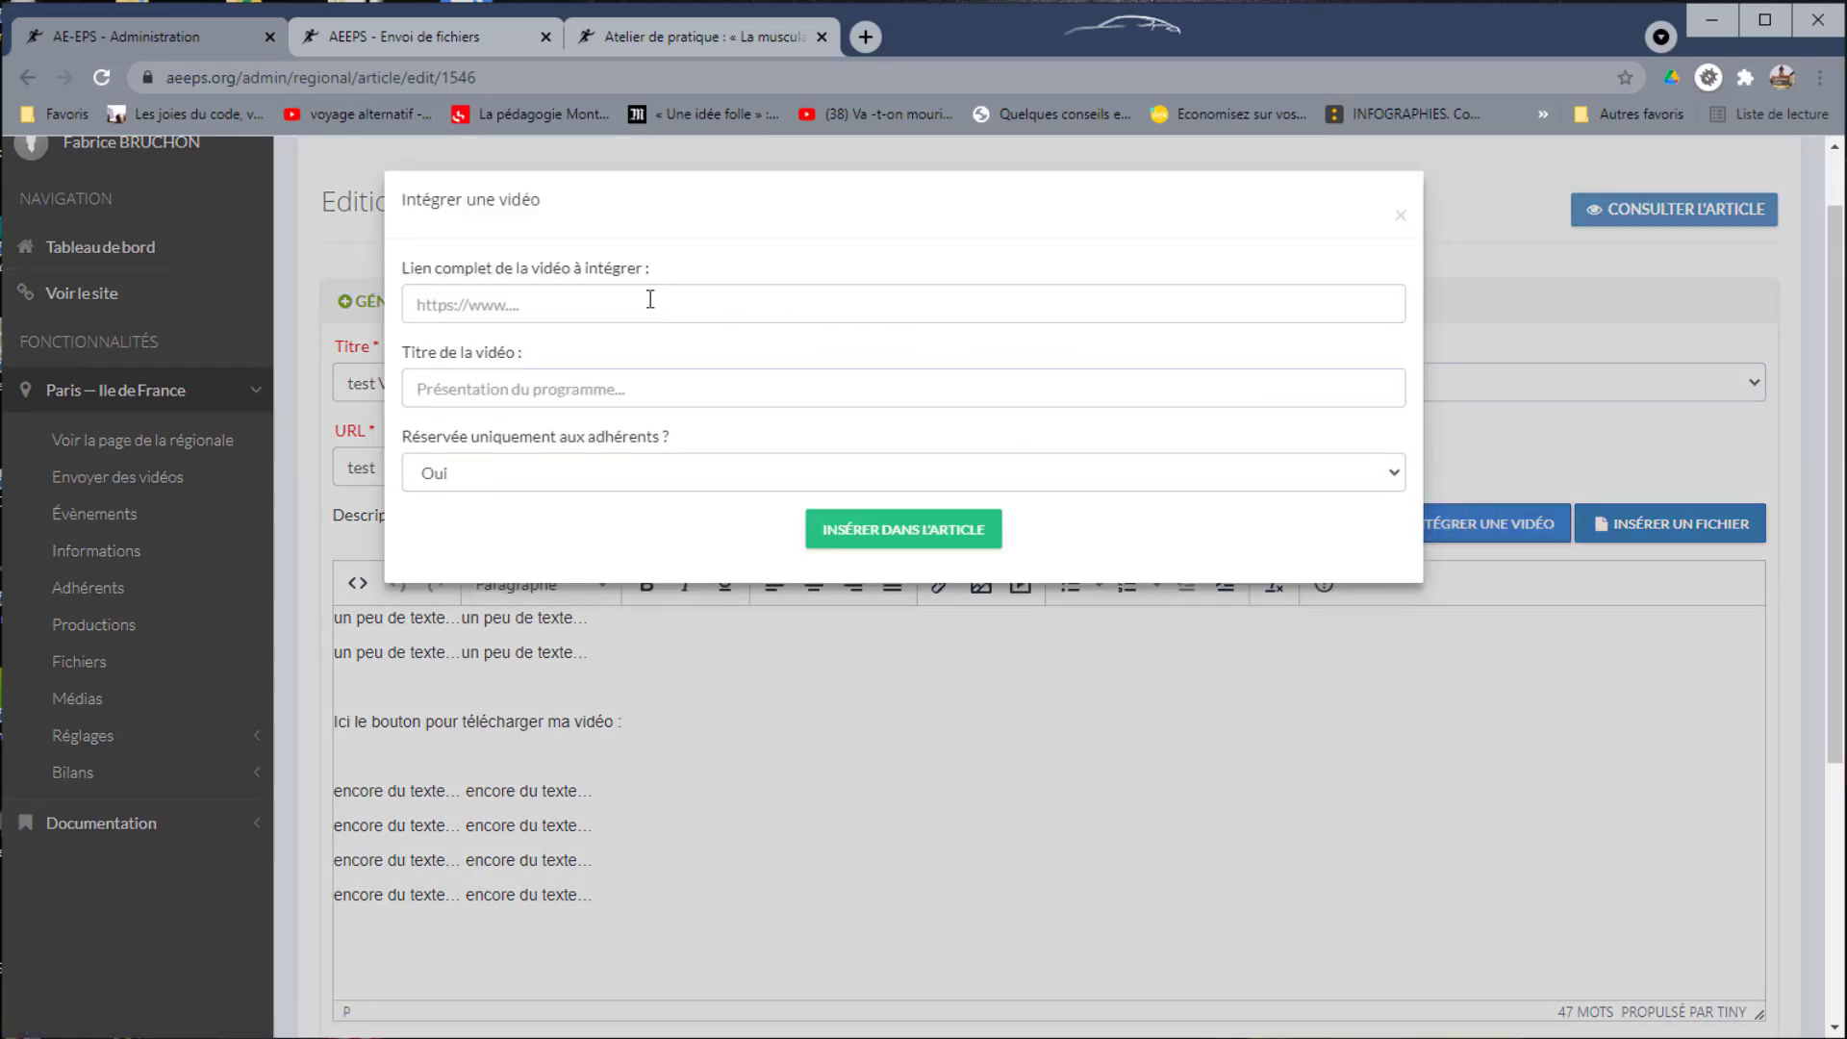
left_click(553, 300)
key("ctrl+v")
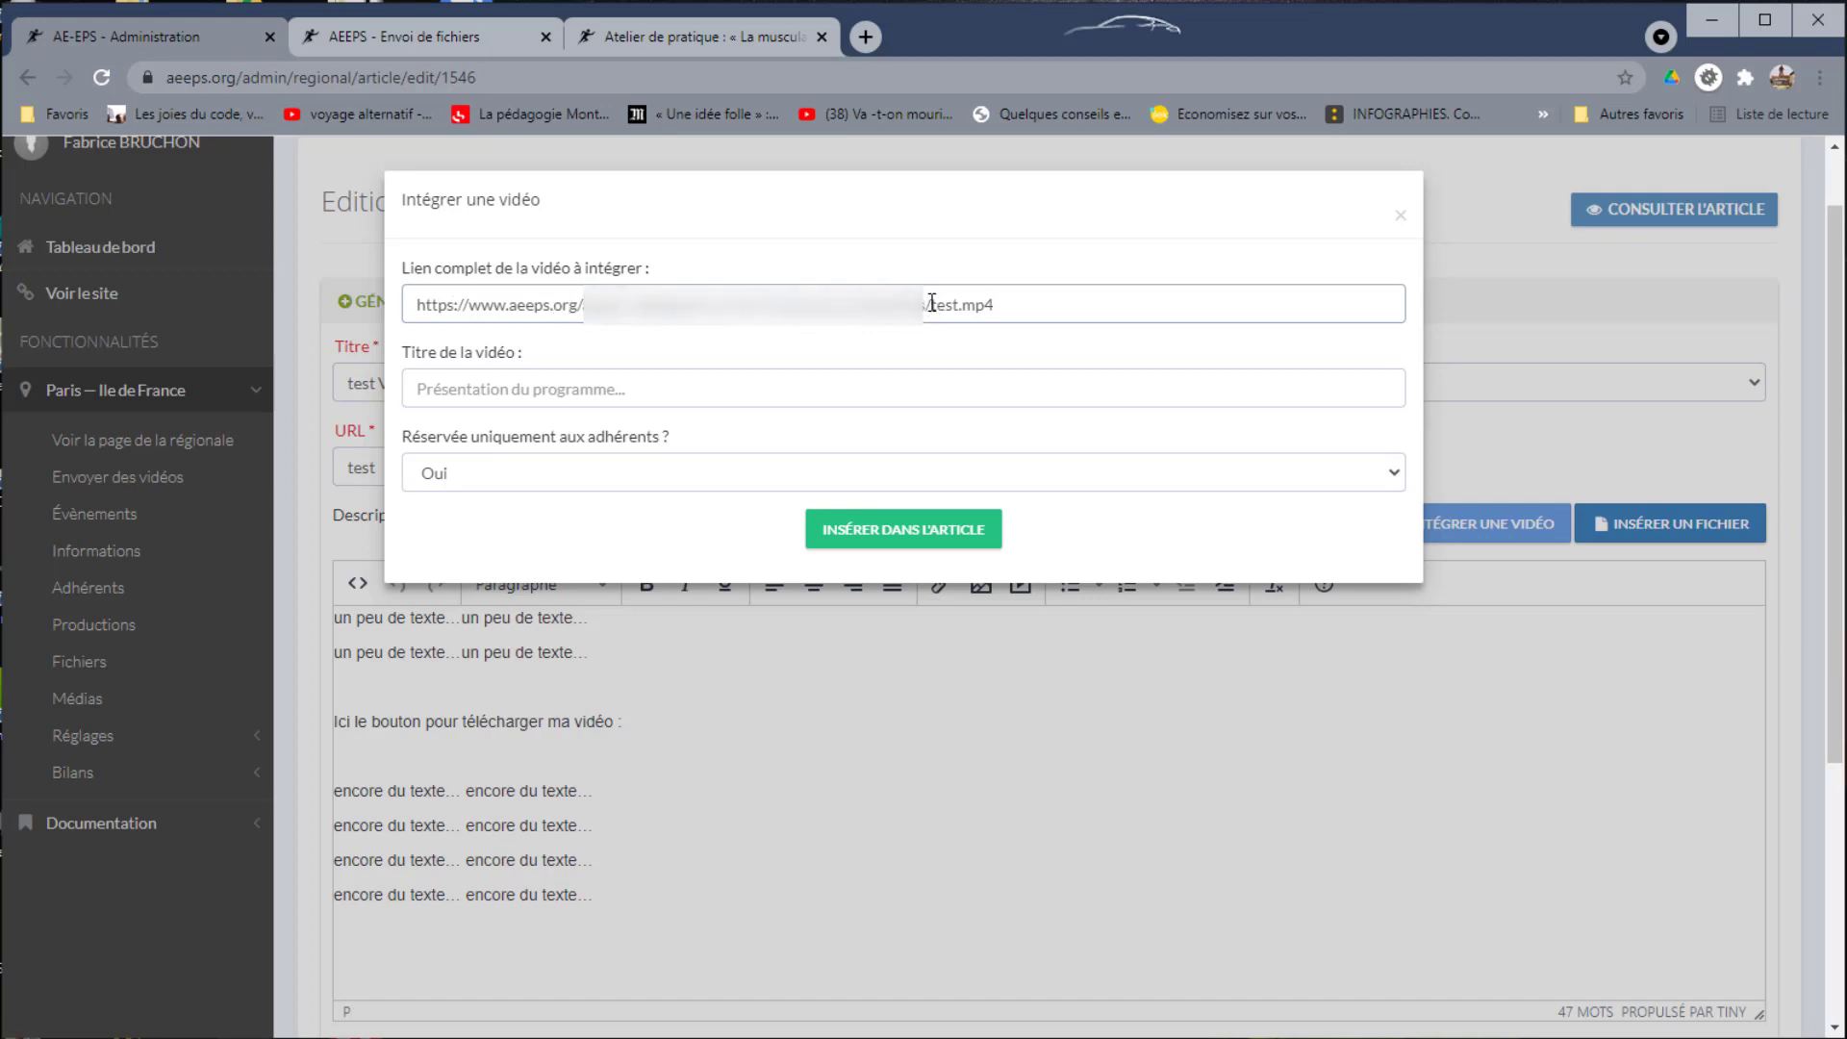
left_click_drag(931, 306, 1010, 305)
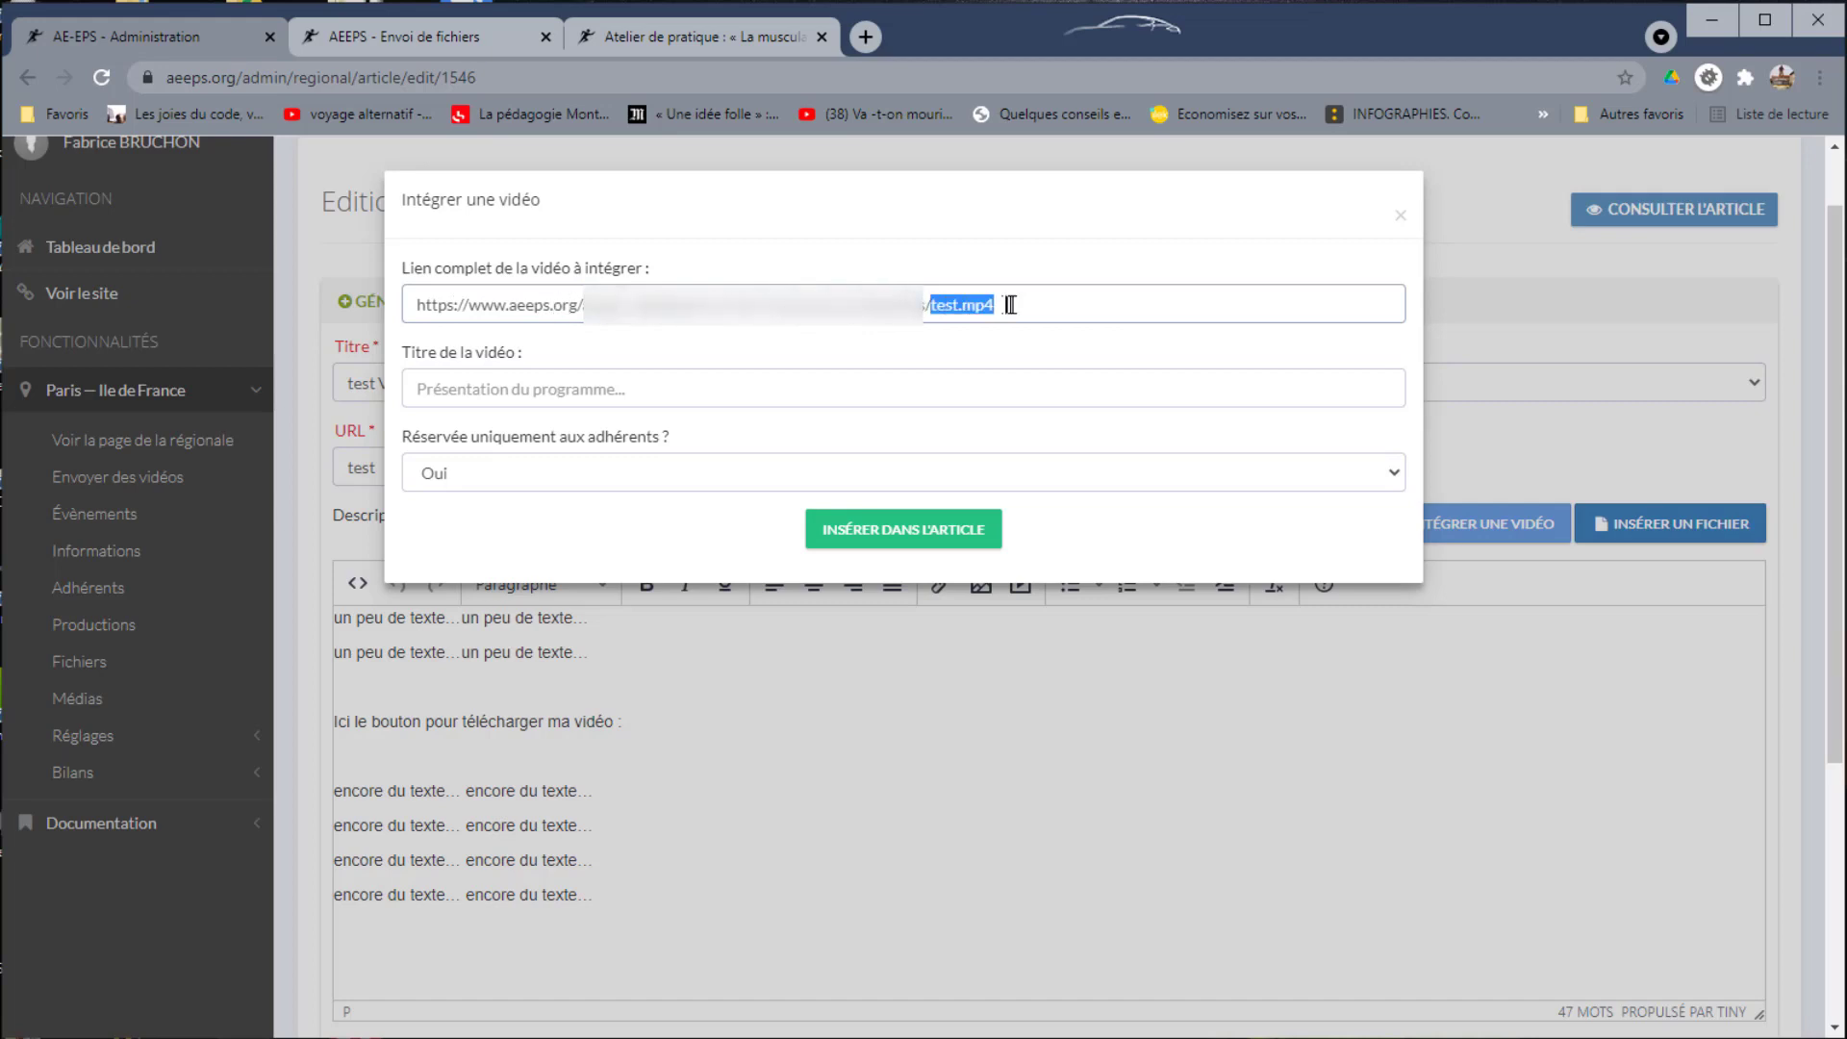
- Check how a video title is shown on the viewing page of "L'endurance de force. Mobile "santé" – Partie 1"
left_click(646, 394)
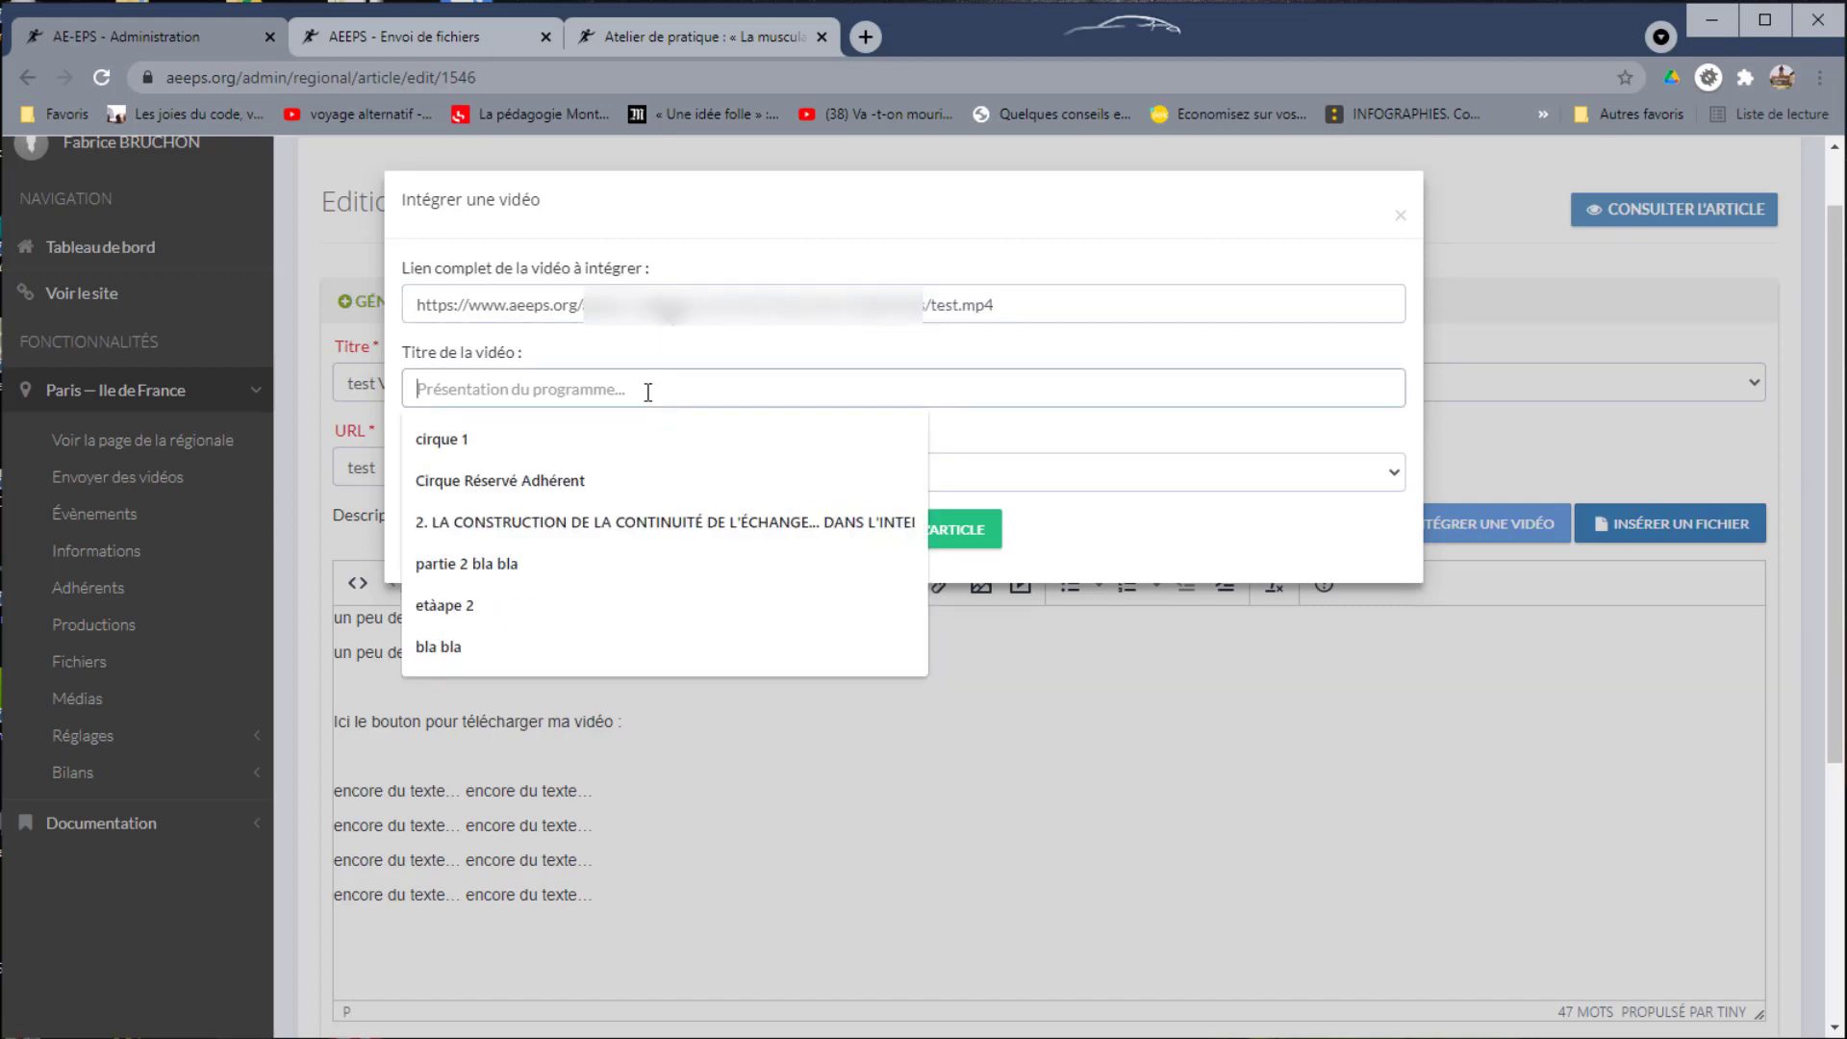
left_click(701, 38)
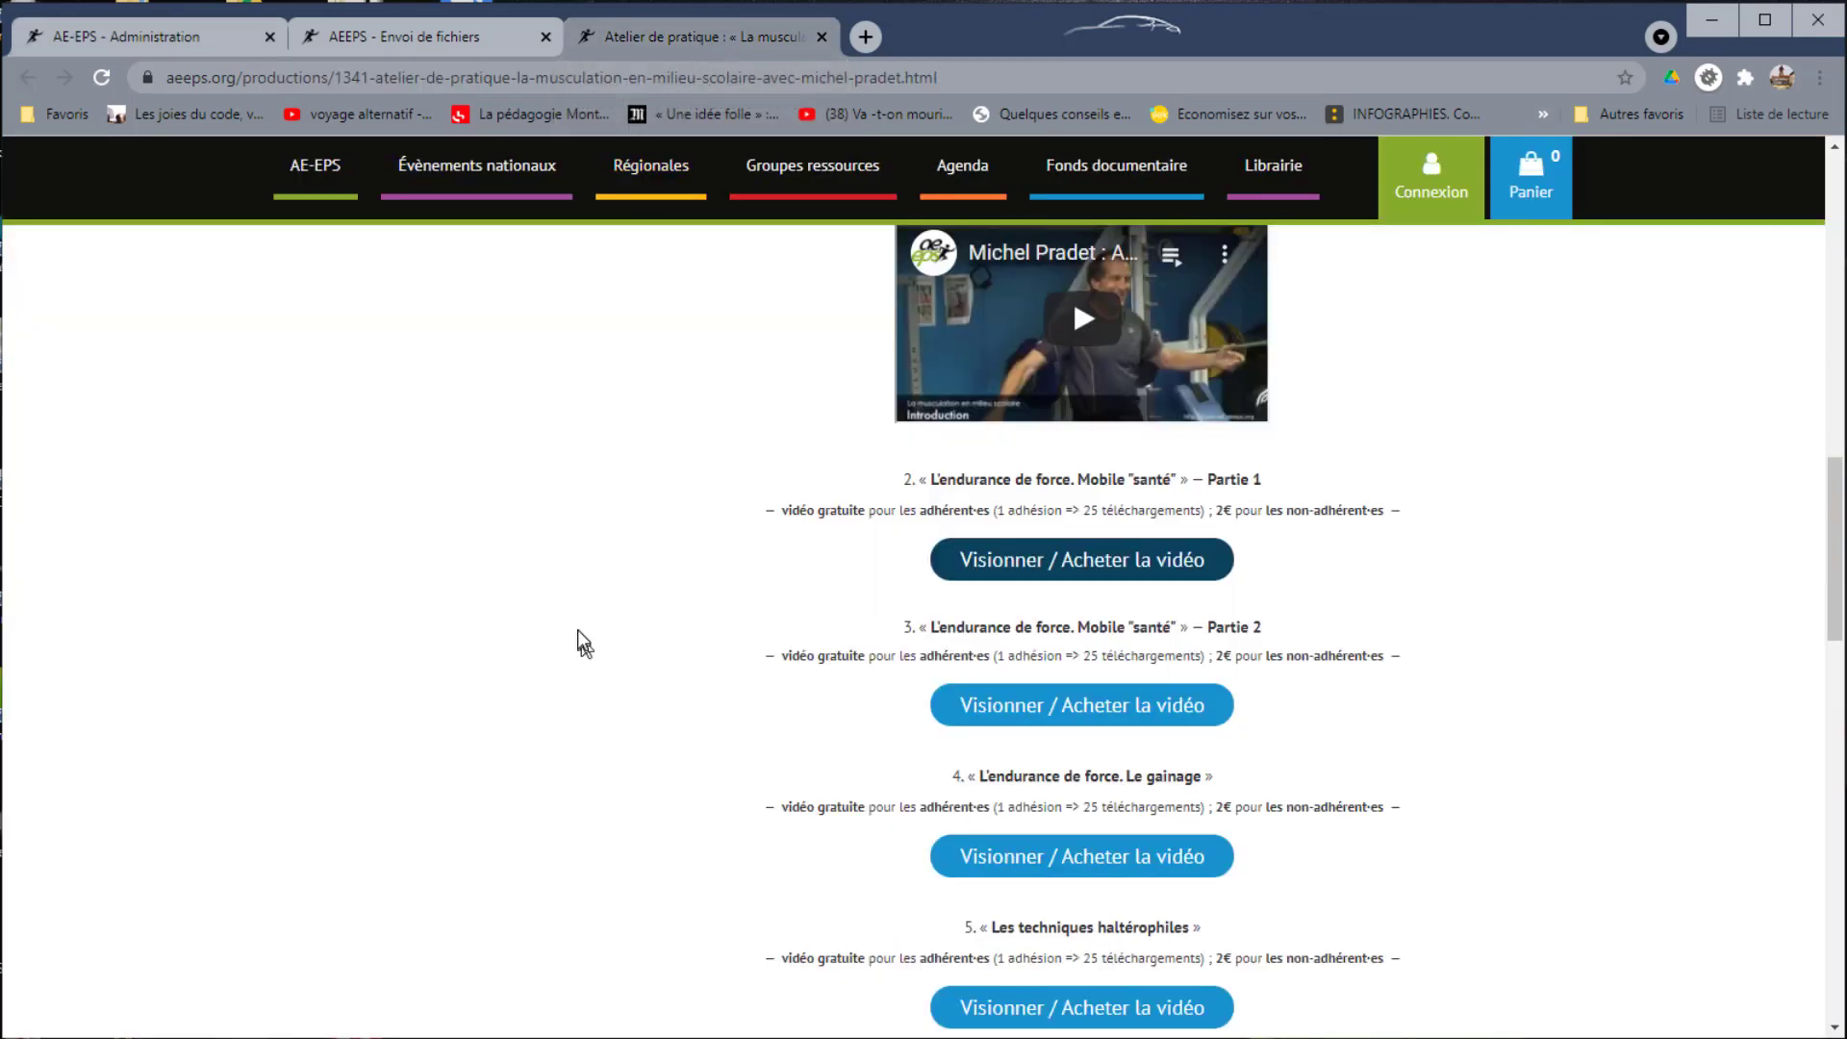
left_click(1152, 579)
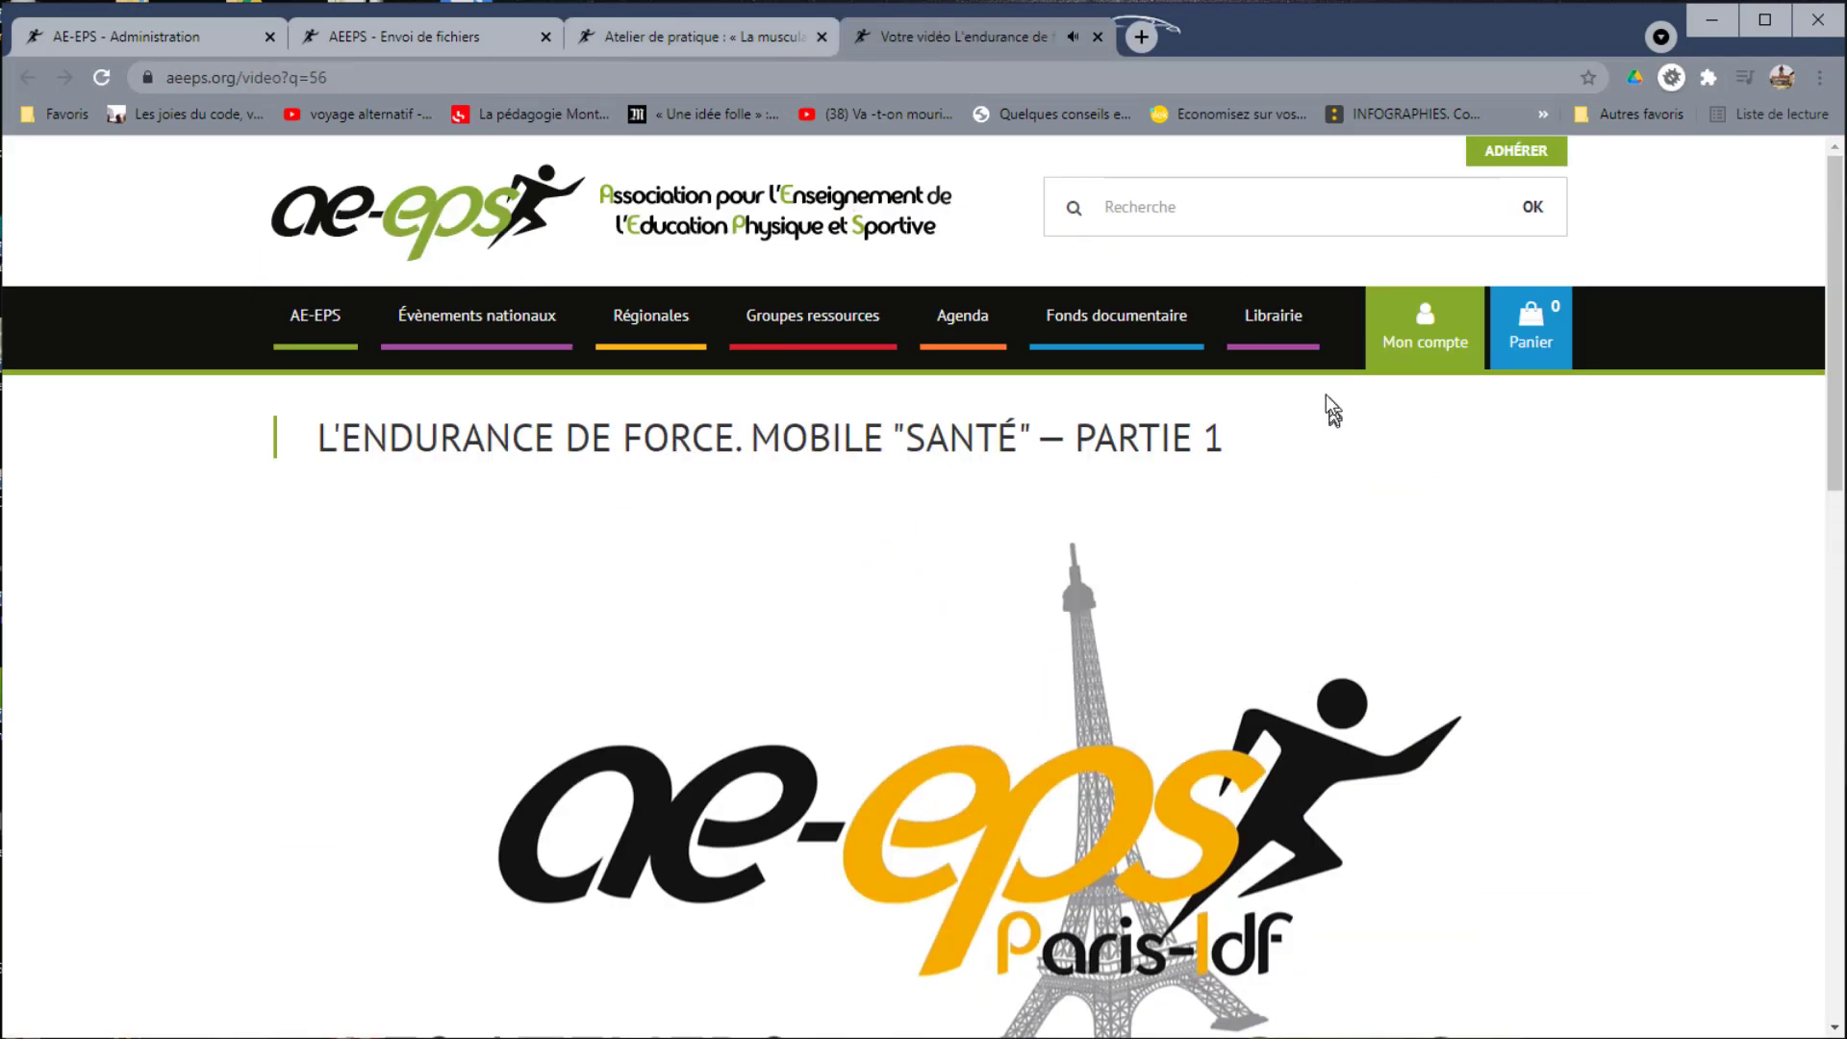
left_click_drag(1220, 438, 317, 438)
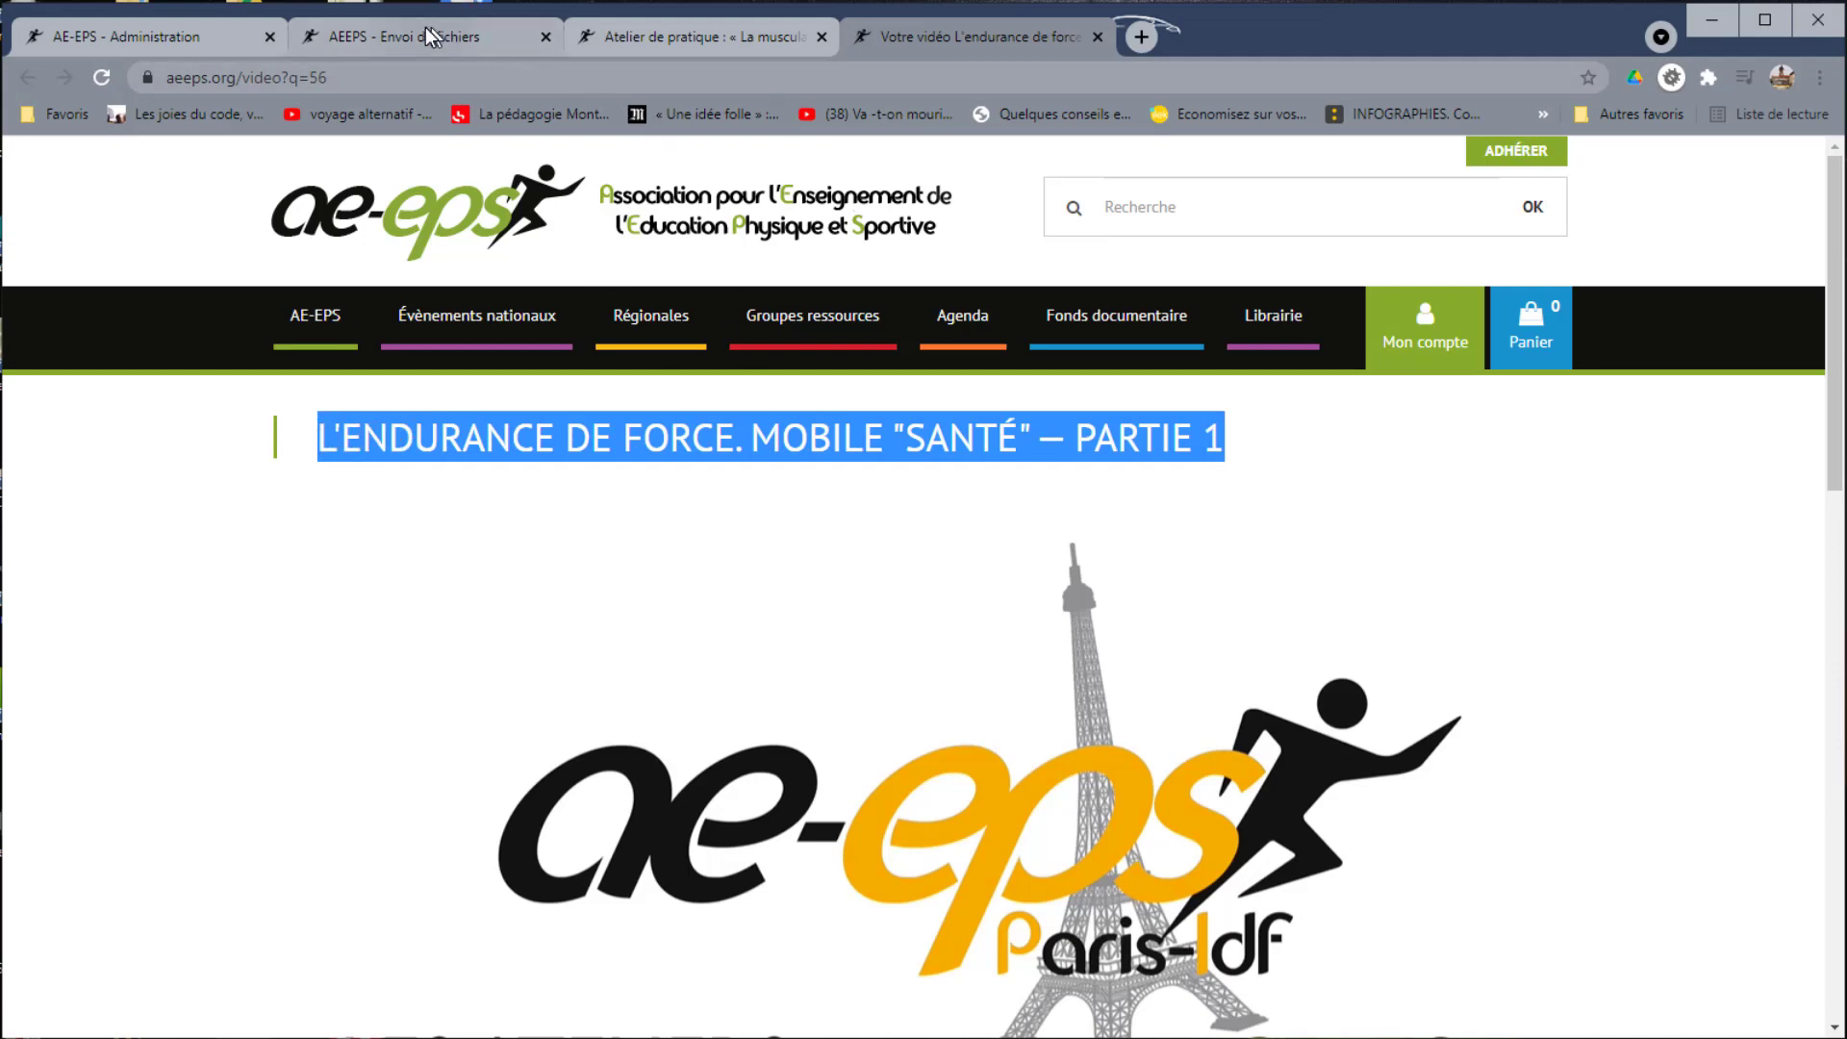
- Go back to the video integration dialog and set the video title to "Vidéo de Test"
left_click(198, 38)
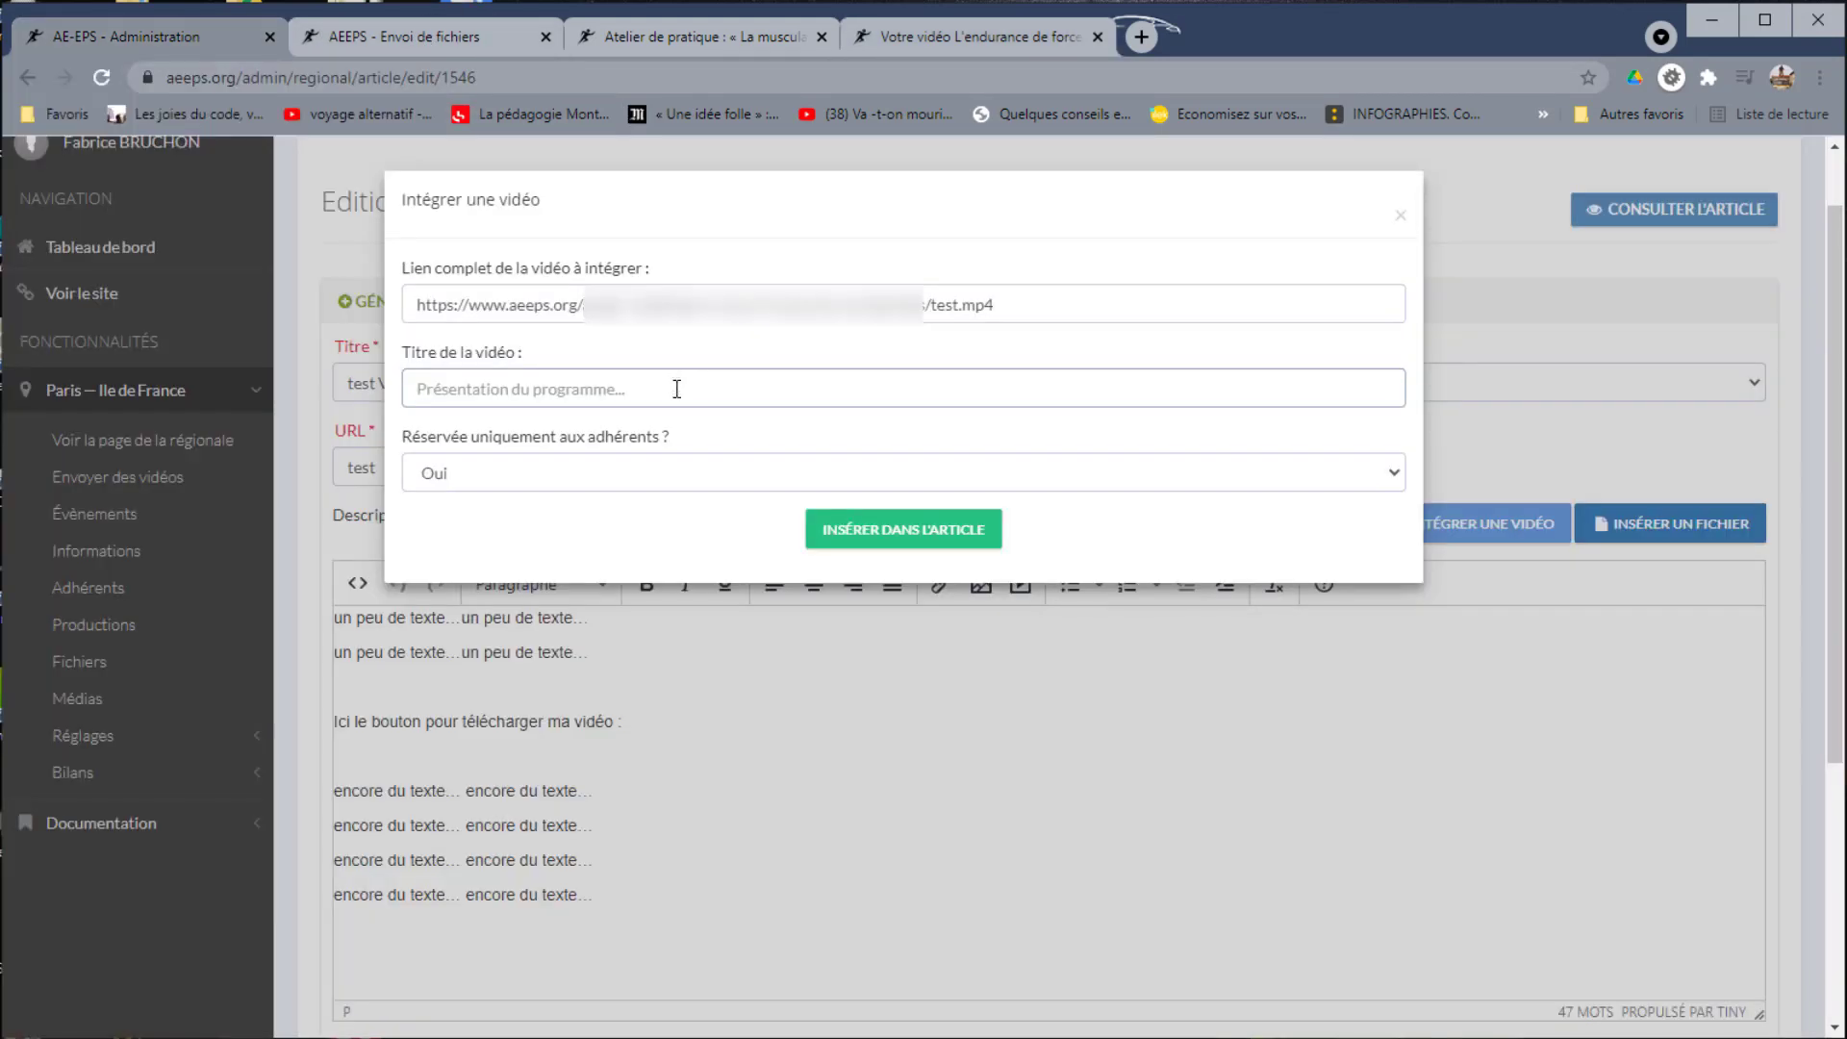
left_click(677, 389)
type("Vidéo de Test")
- Set the members-only option to Non and the public price for non-members to 2 €, and insert the video into the article
left_click(523, 473)
left_click(524, 473)
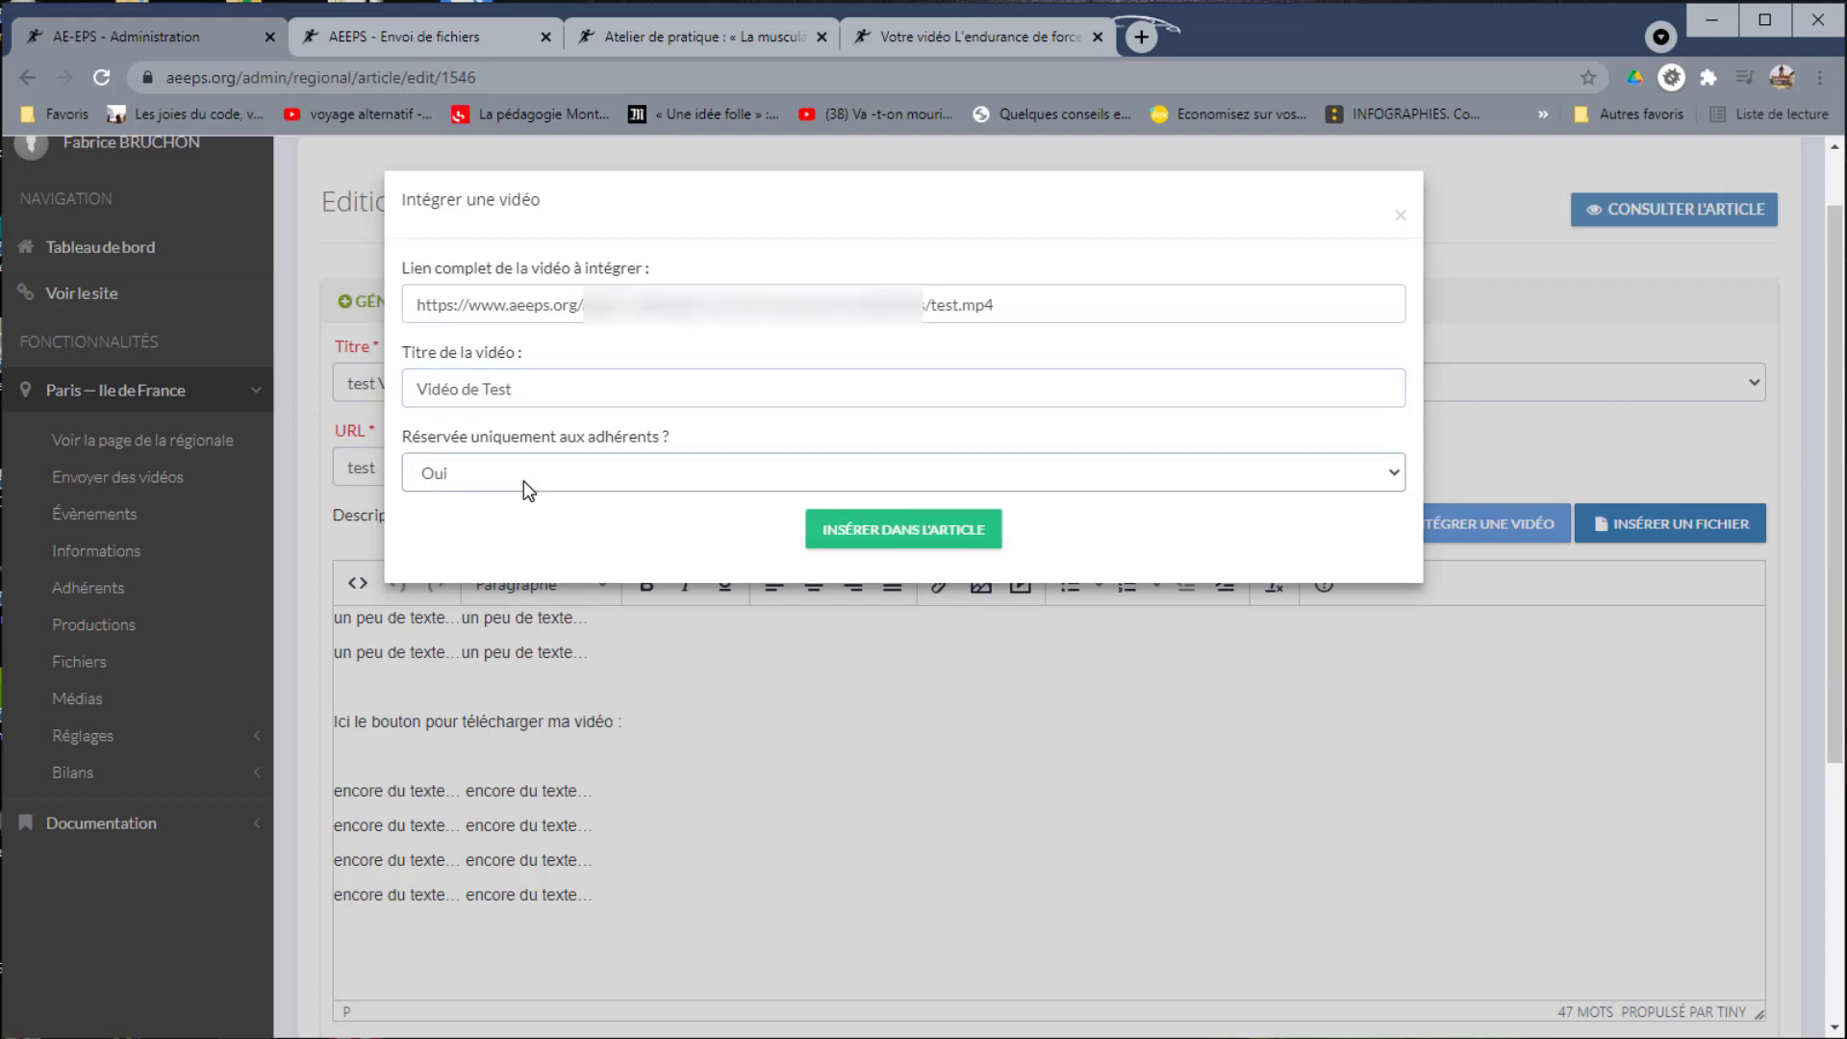
left_click(523, 473)
left_click(524, 481)
left_click(524, 481)
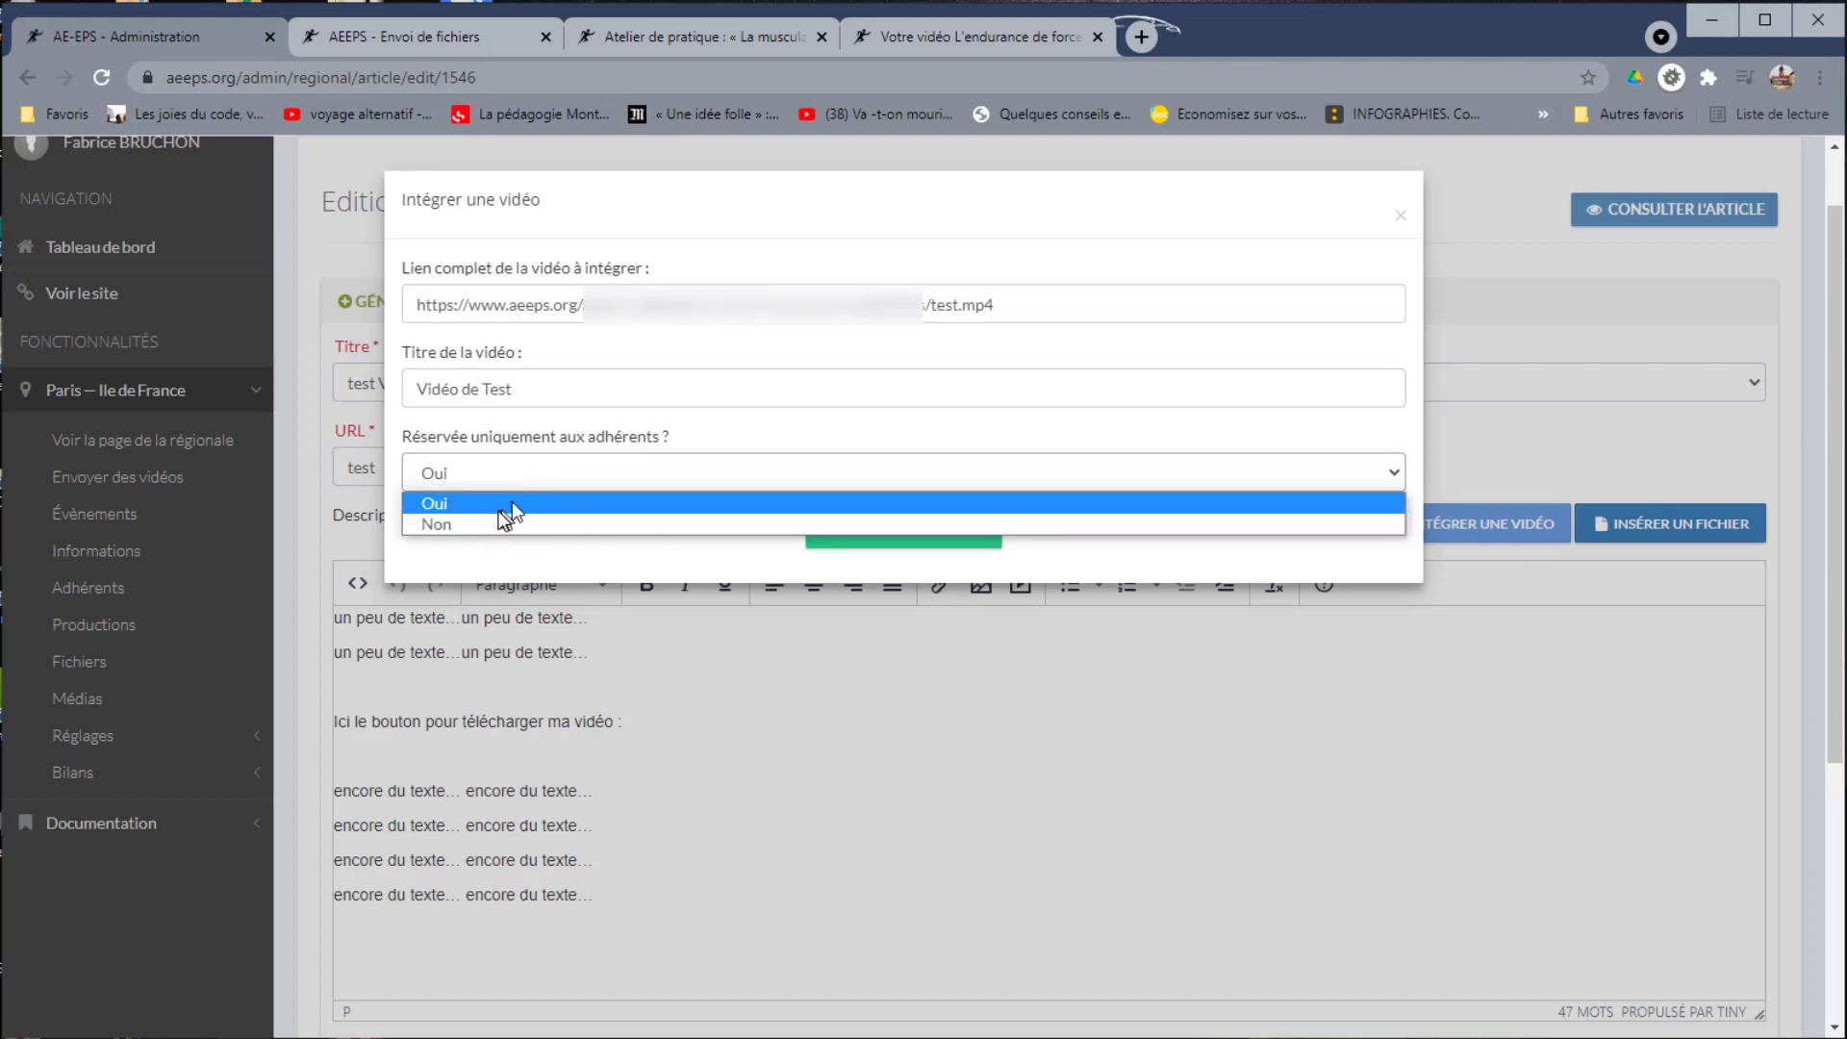
left_click(496, 520)
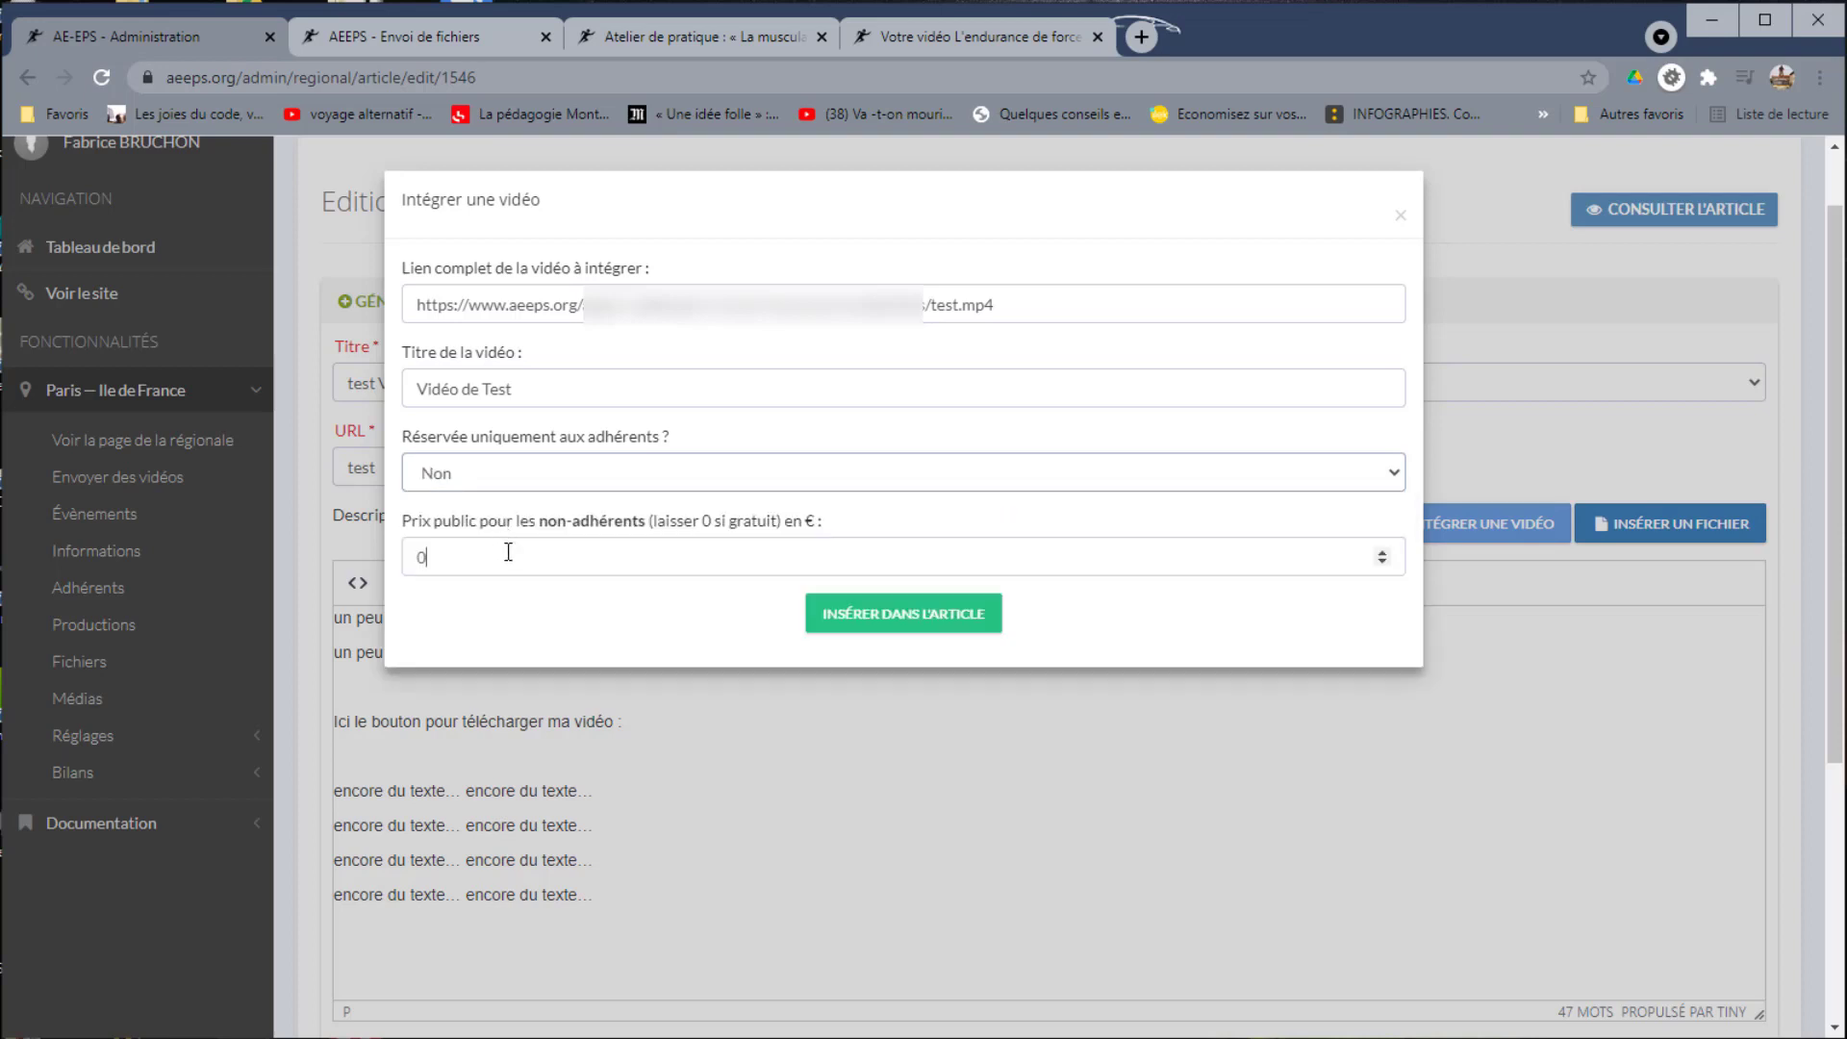
double_click(508, 552)
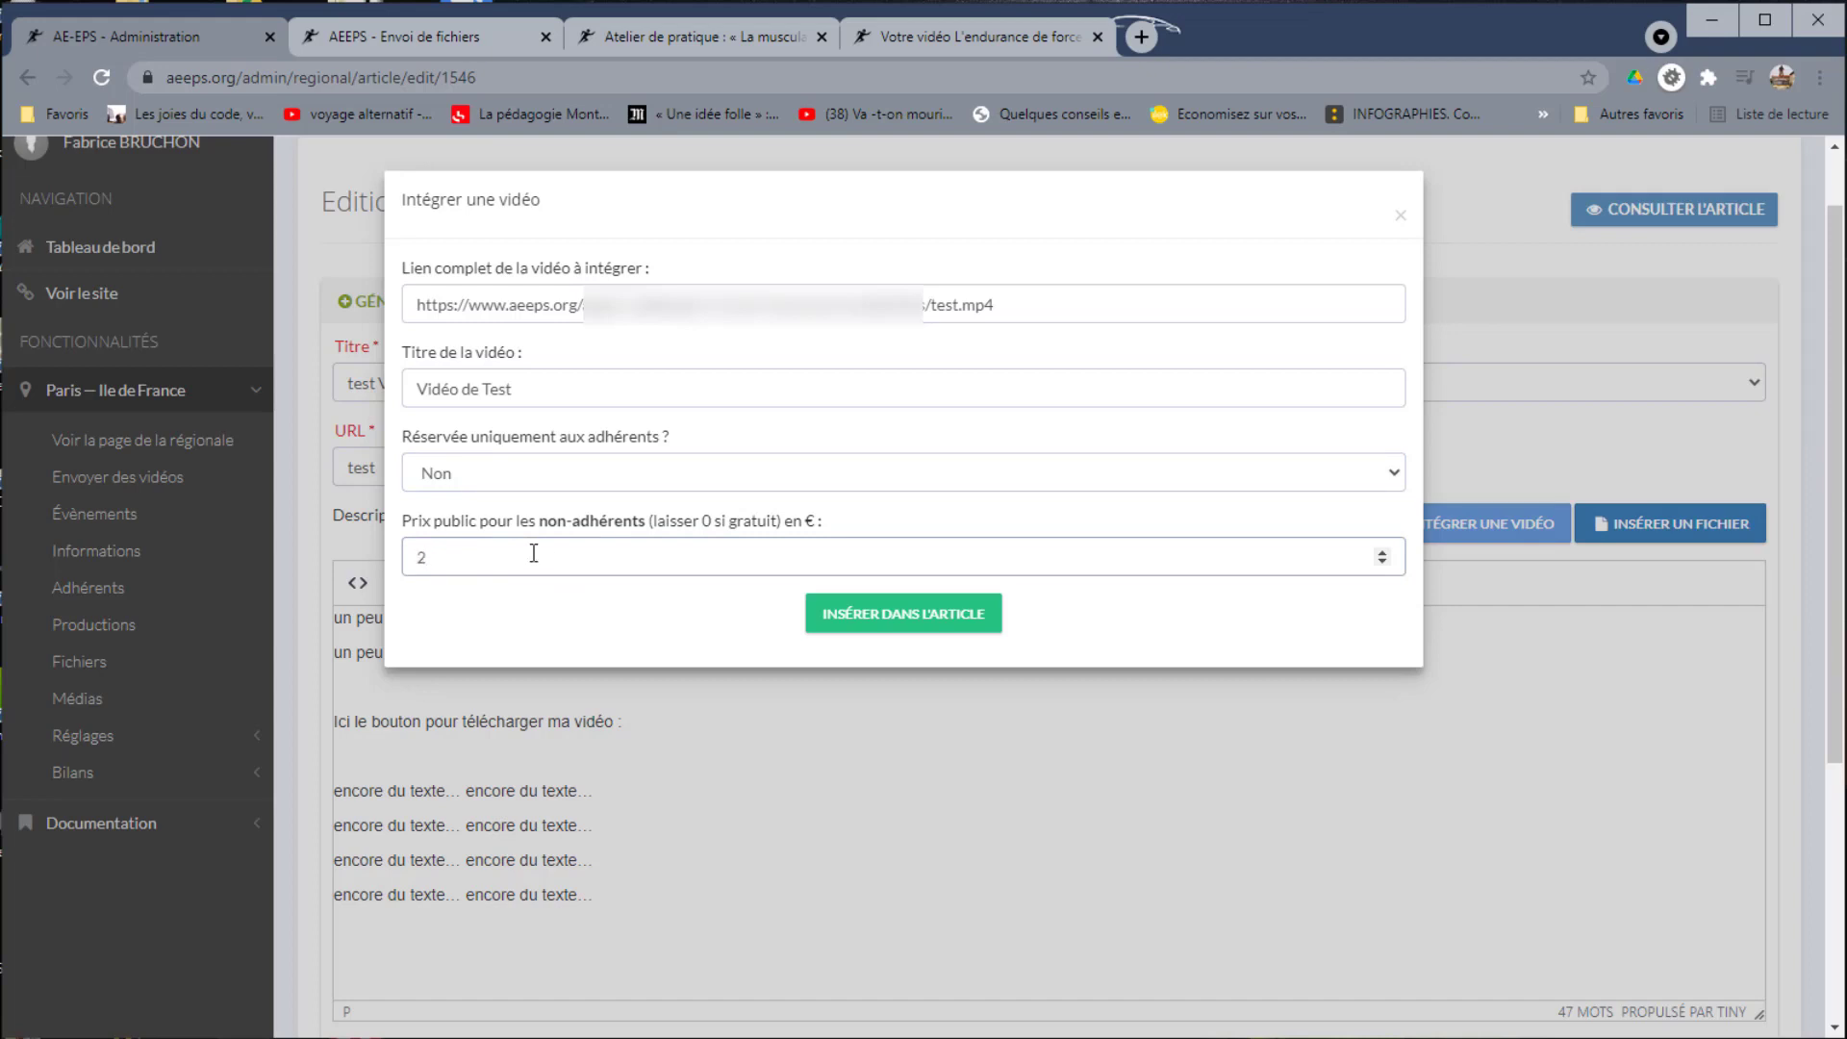
left_click(948, 621)
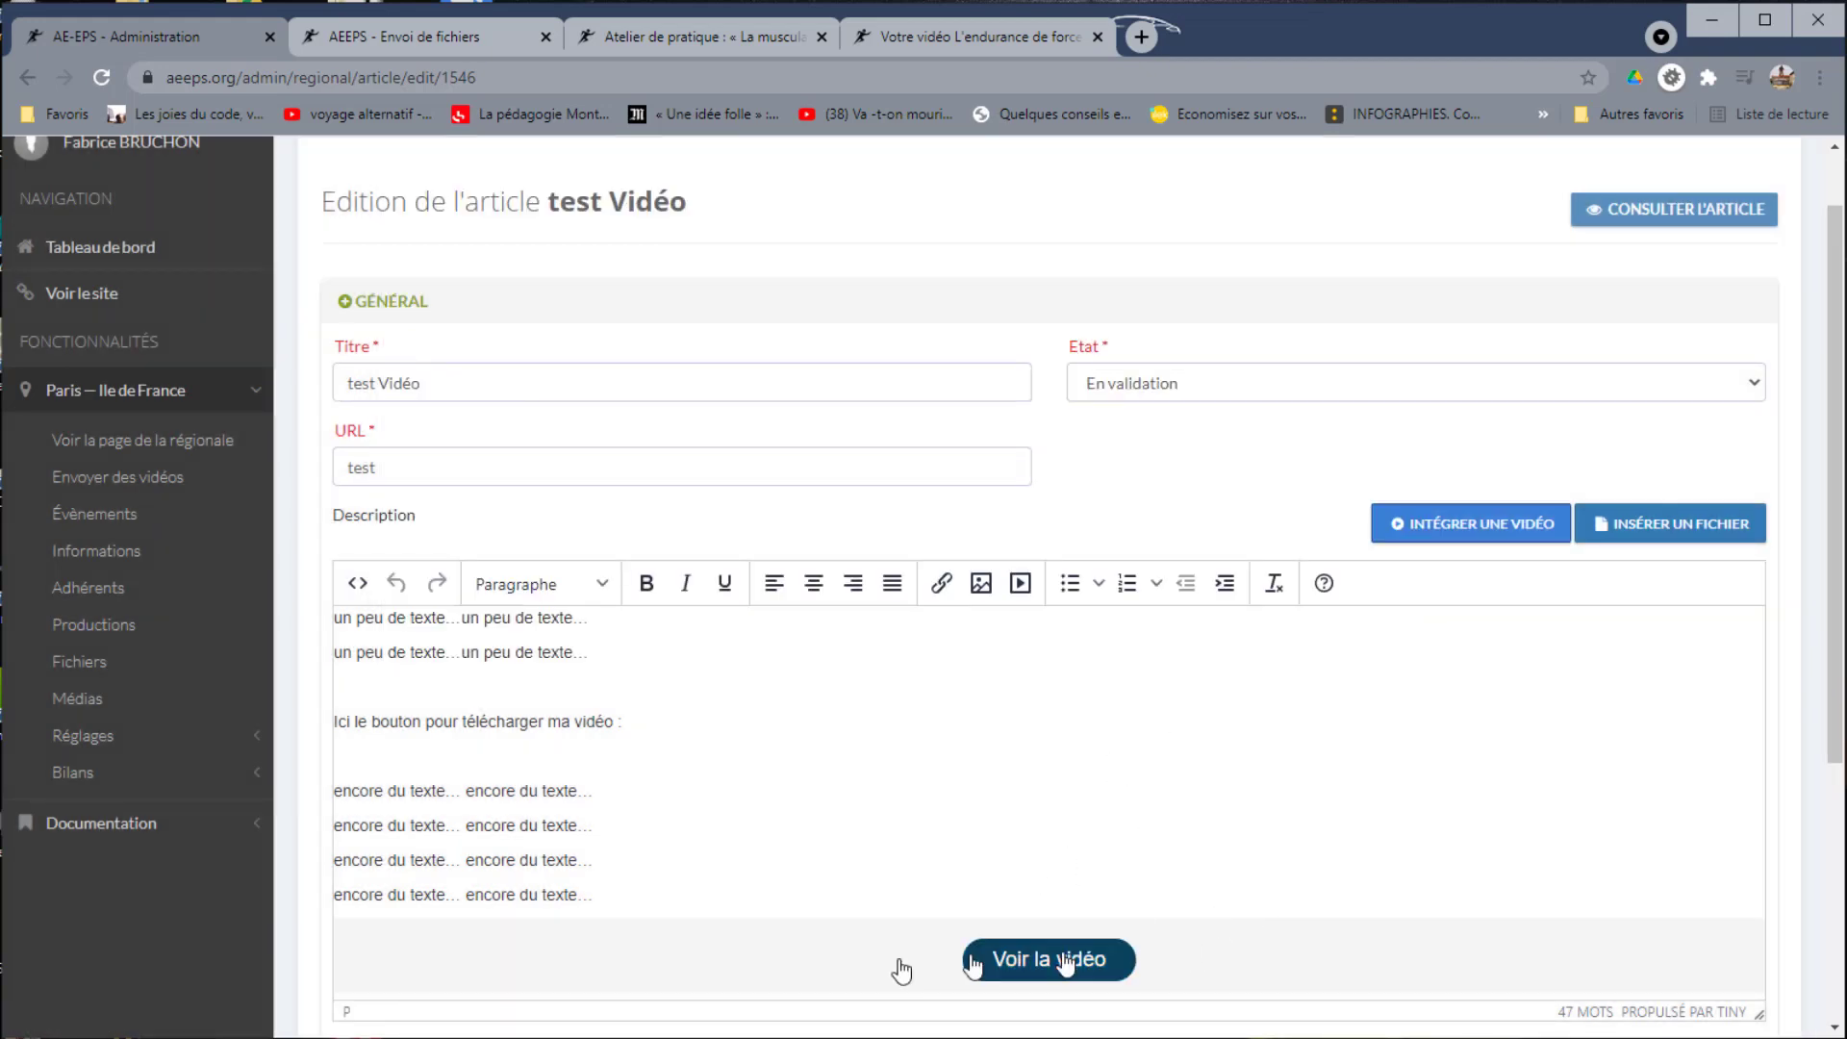
- Move the "Voir la vidéo" button from the end of the description to below the line "Ici le bouton pour télécharger ma vidéo :"
left_click(377, 723)
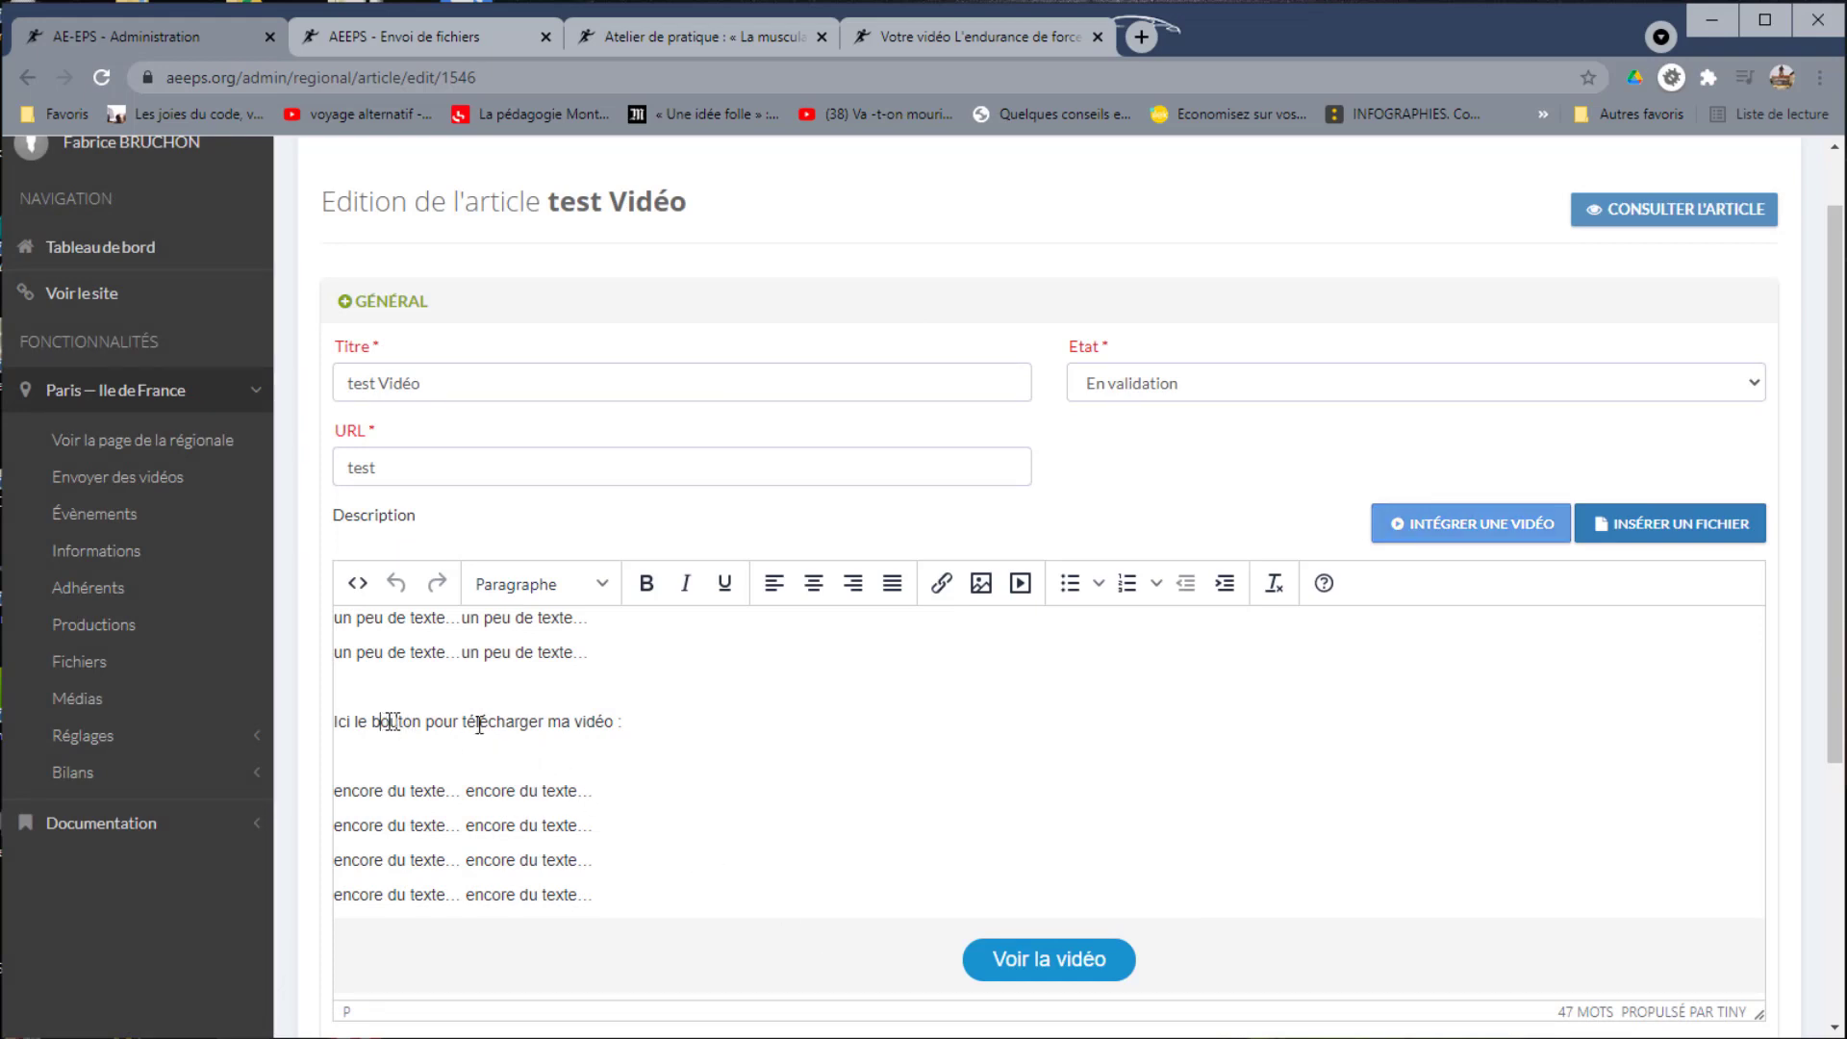
left_click(672, 730)
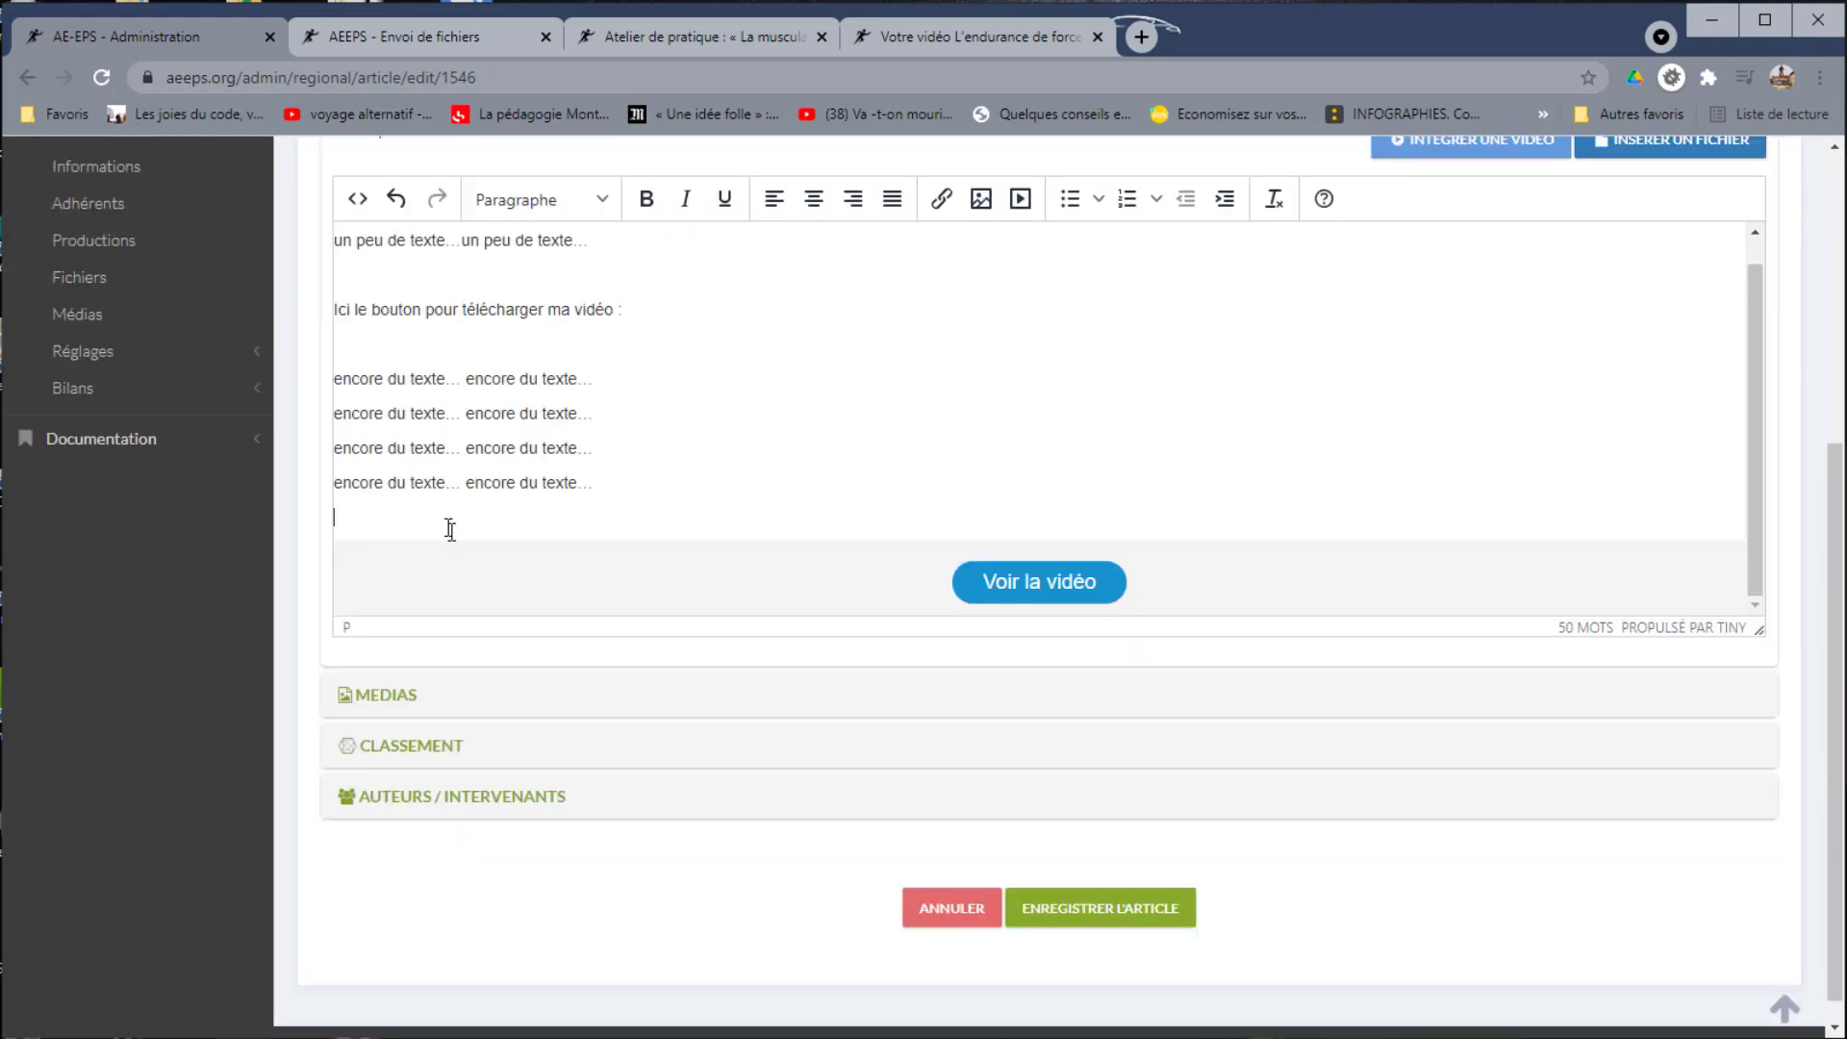
left_click_drag(449, 528, 1173, 595)
left_click(1173, 594)
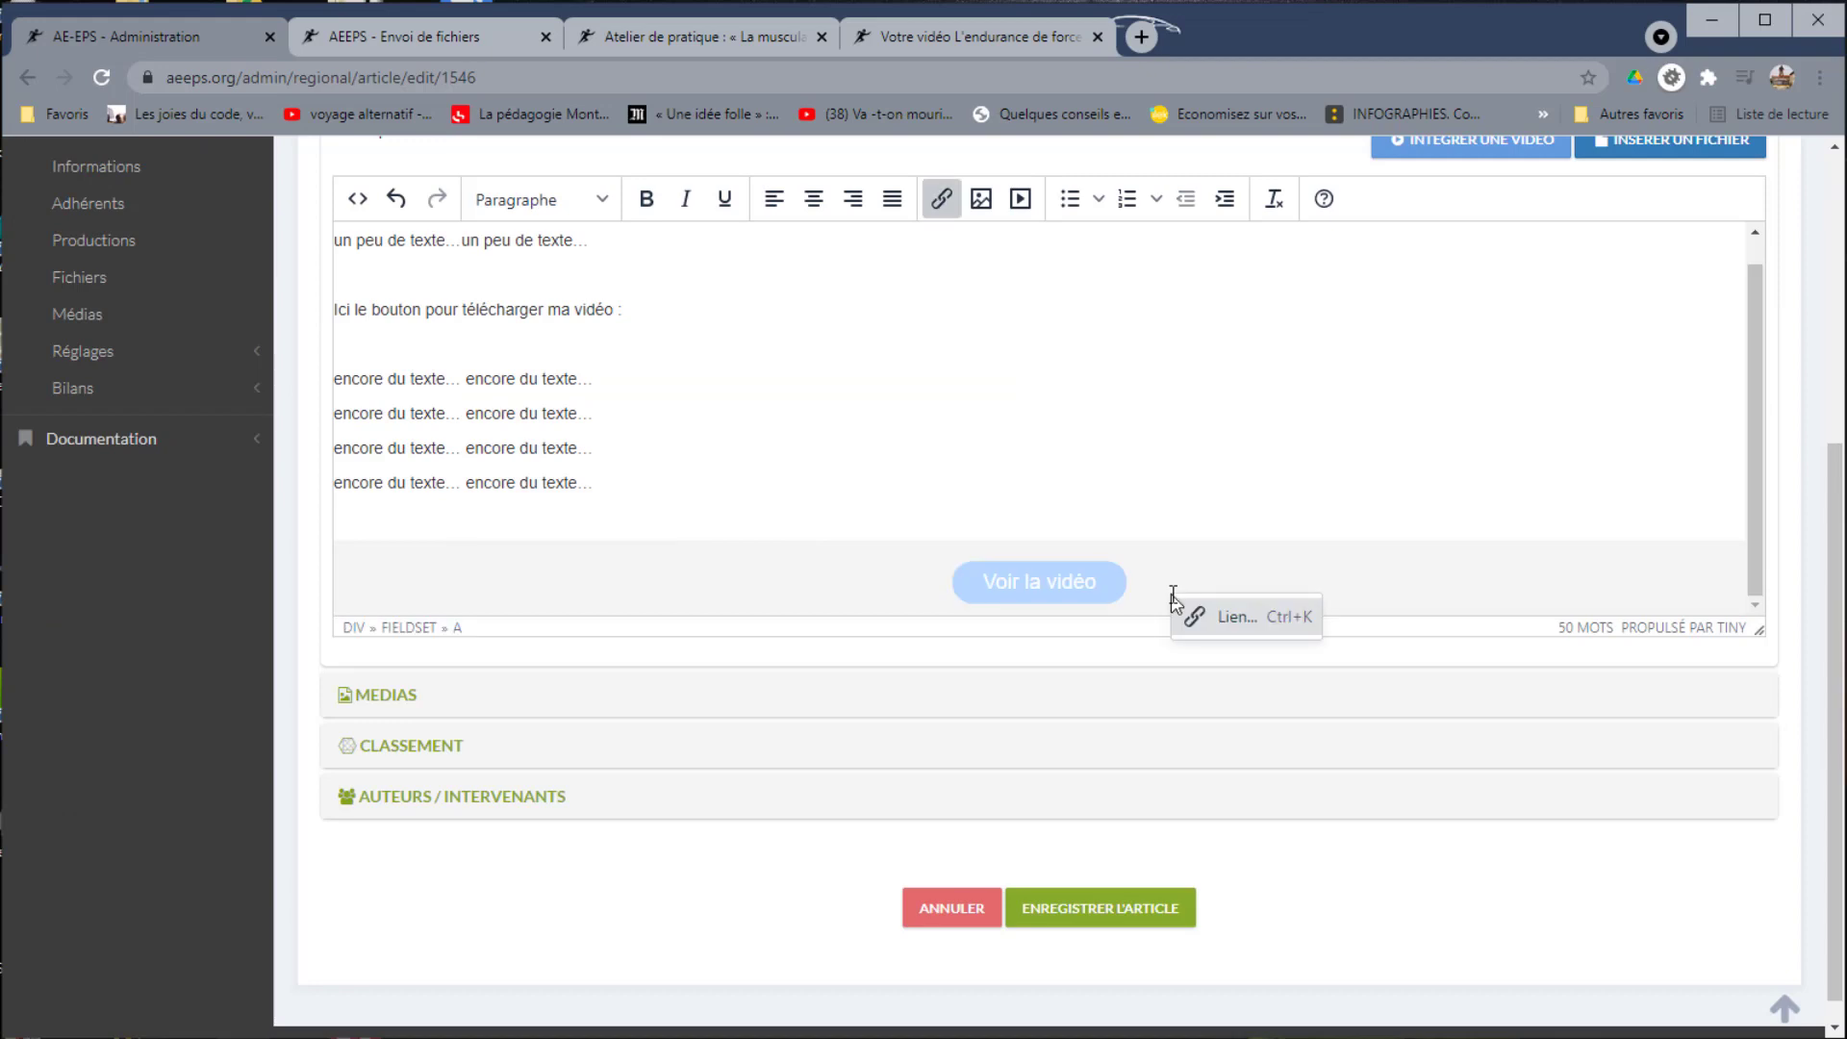
left_click(878, 510)
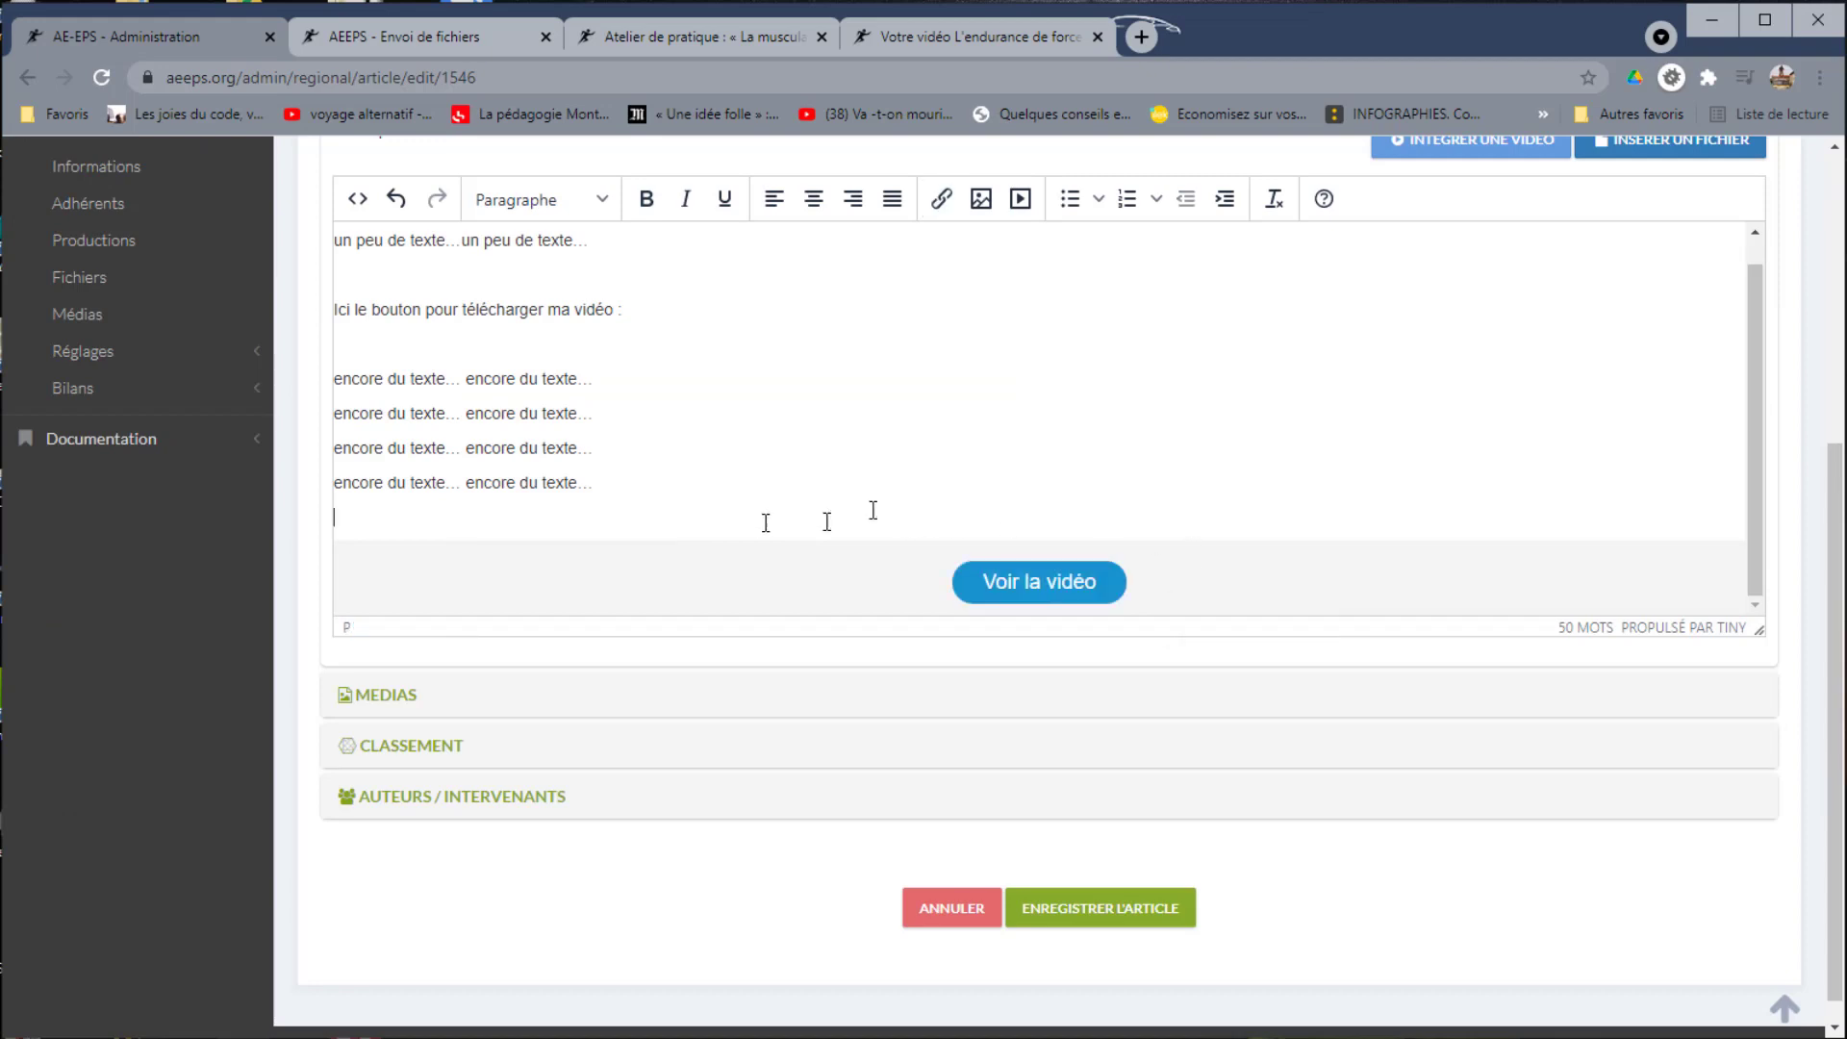
left_click_drag(845, 550, 1175, 577)
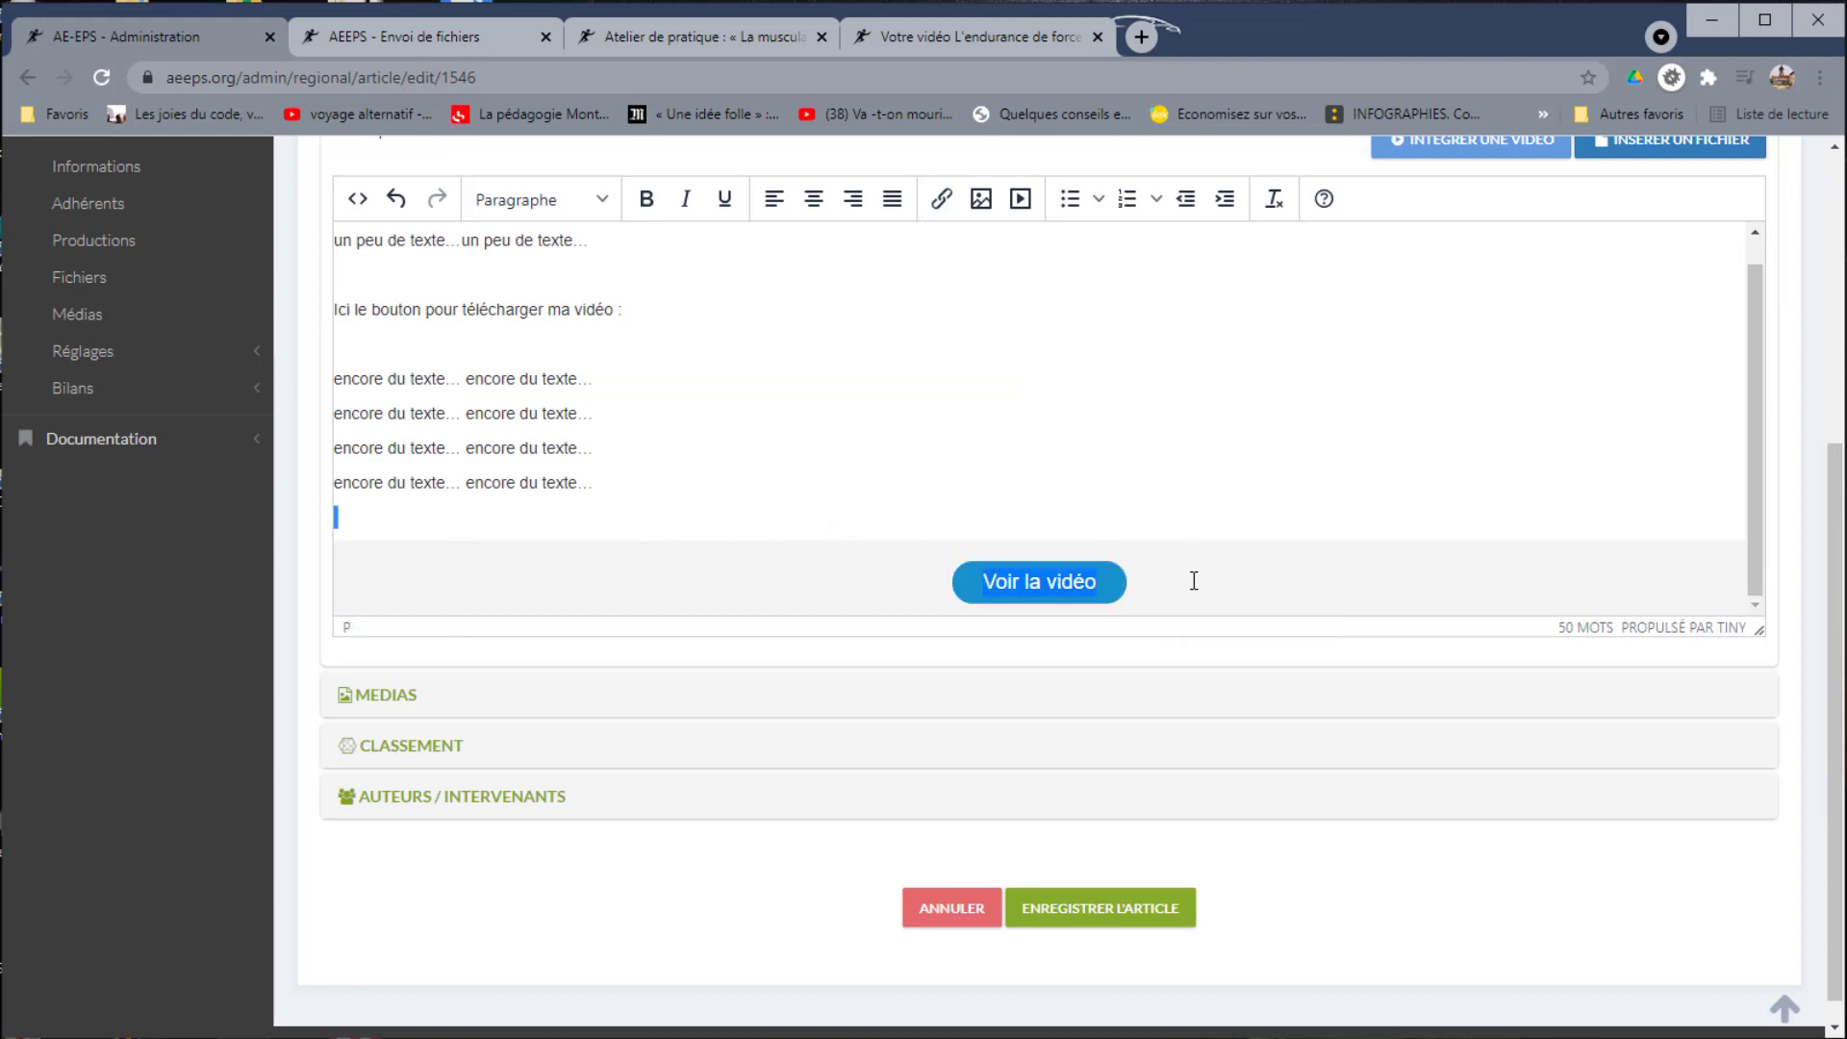
key("ctrl+x")
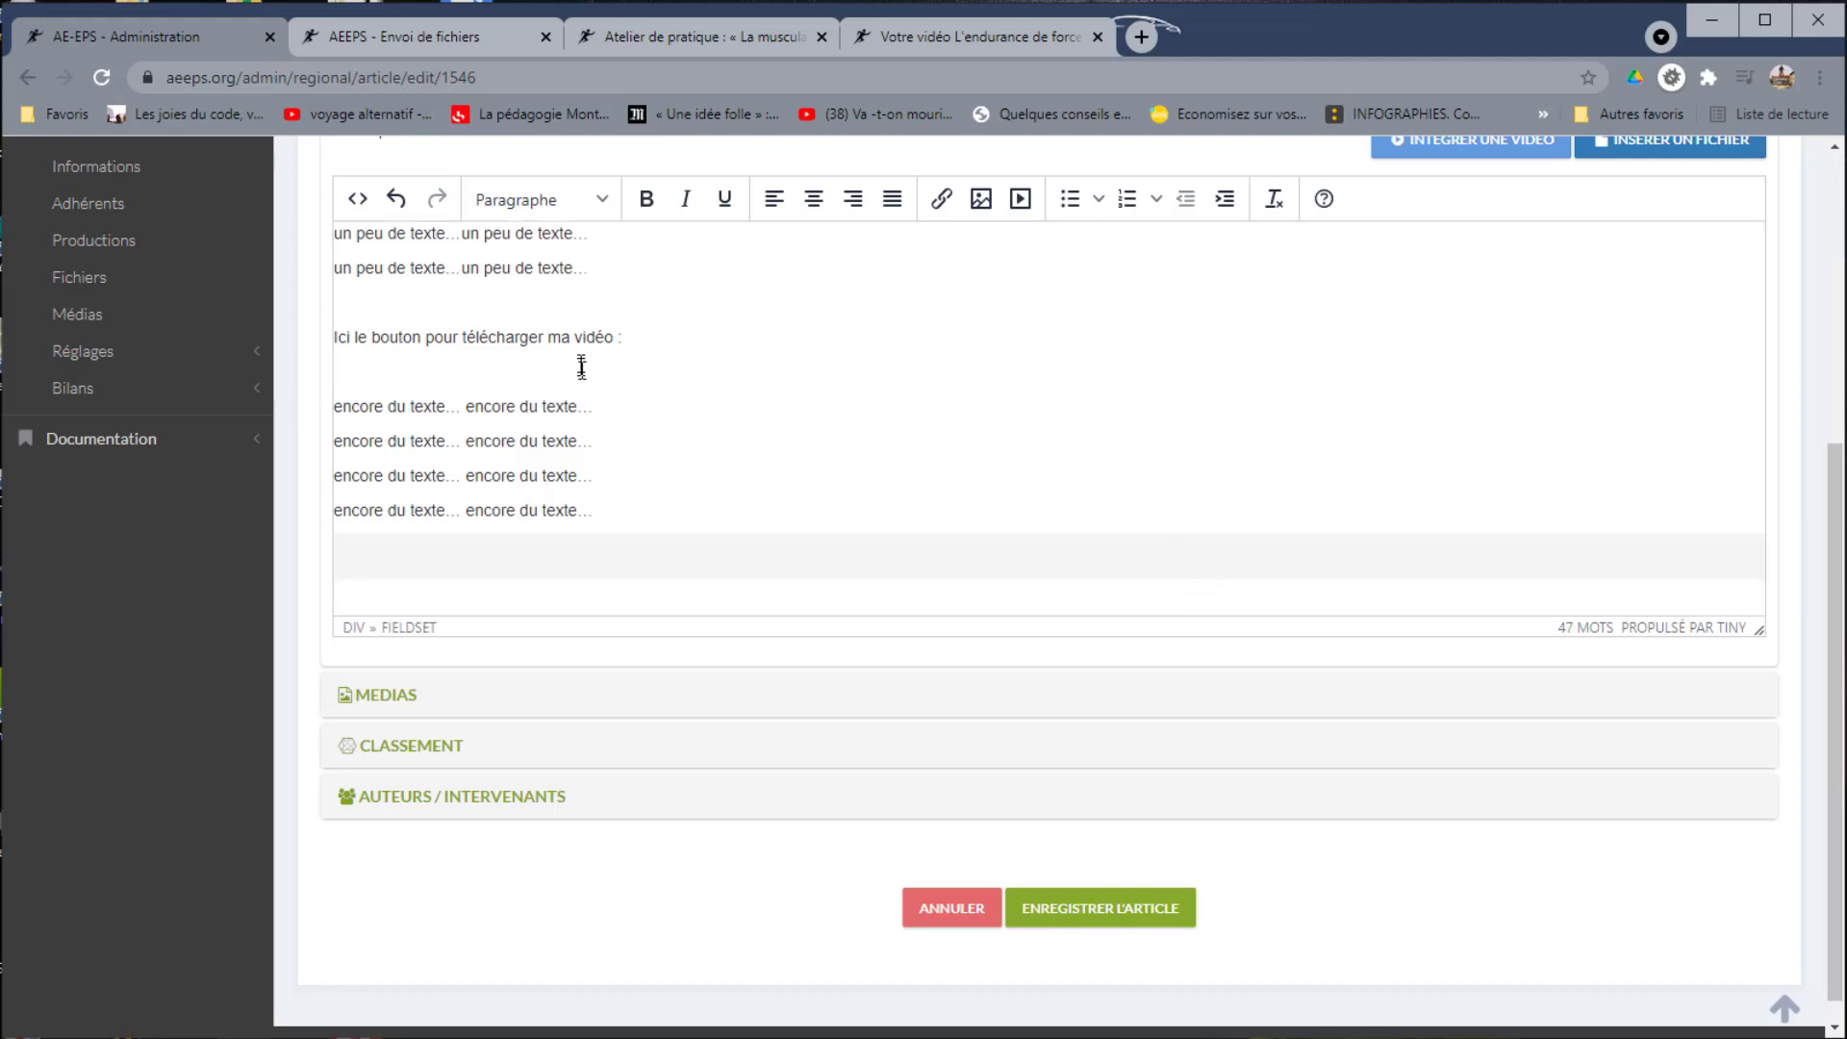
left_click(581, 363)
key("ctrl+v")
left_click(581, 364)
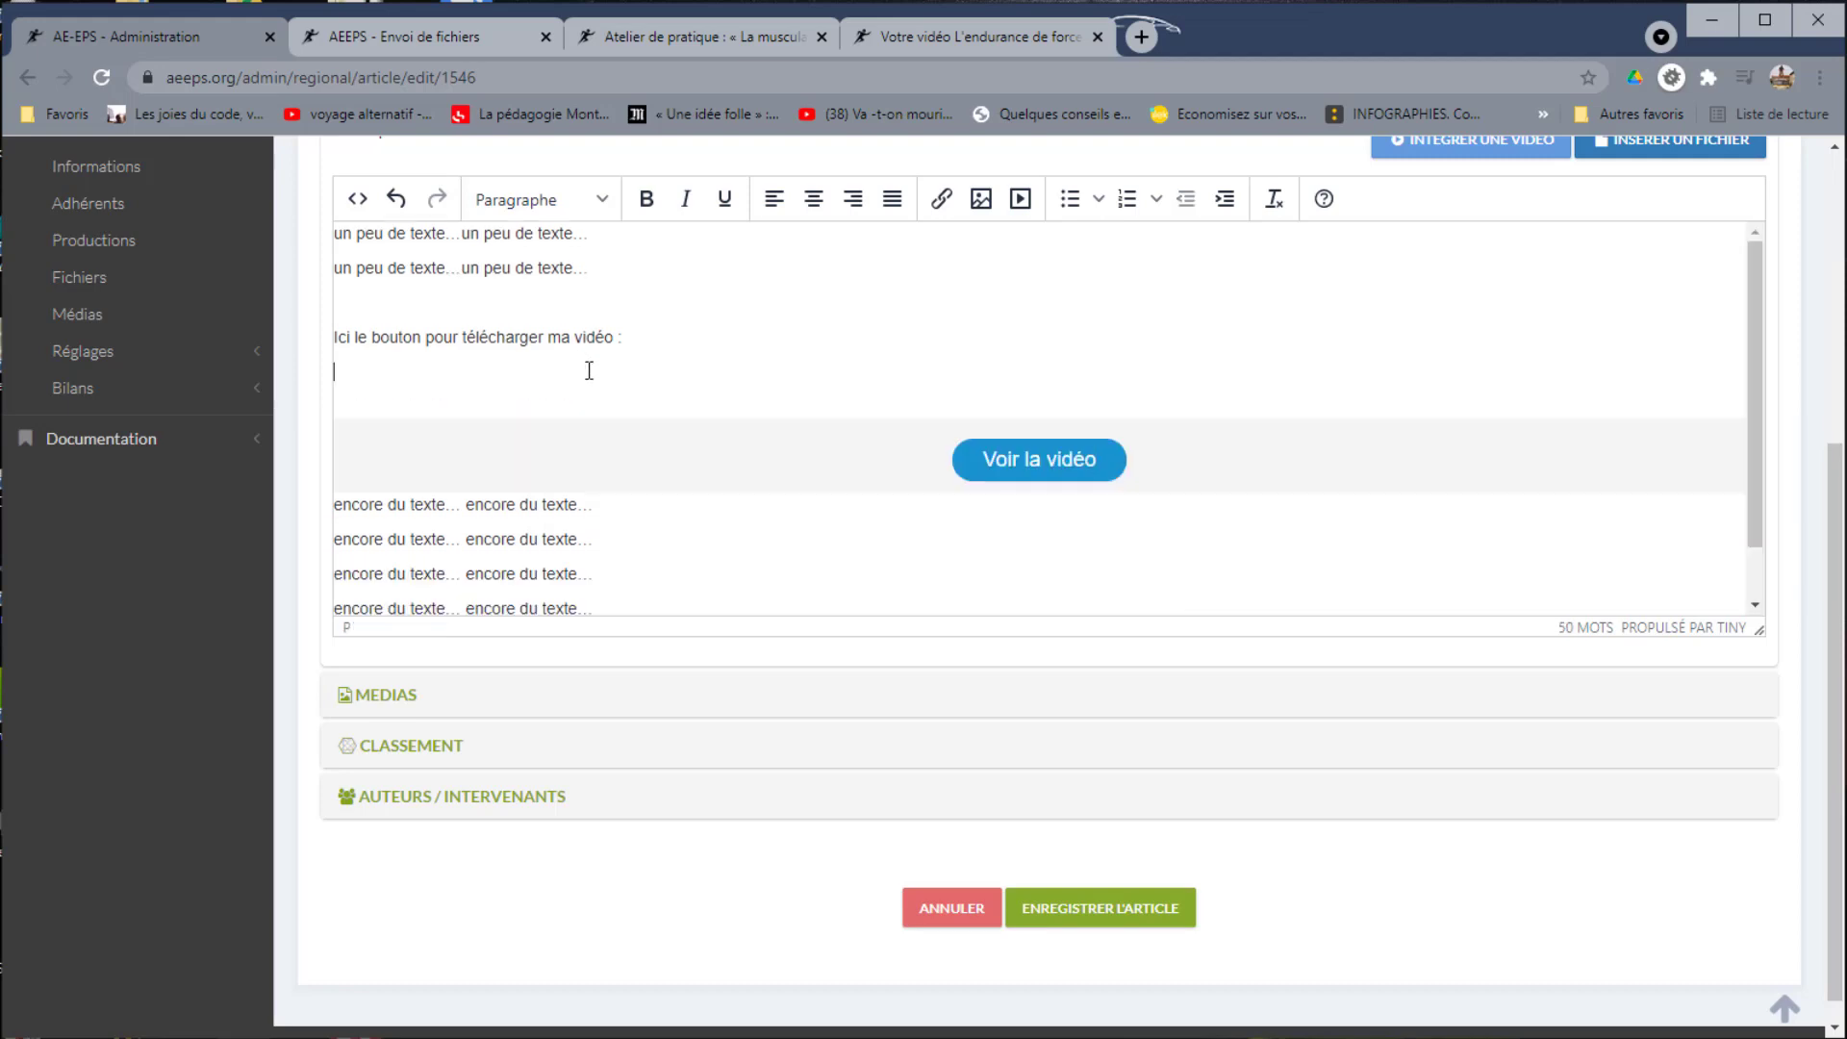
- Remove the blank lines above the "Voir la vidéo" button and add one blank line between it and the text below
scroll(750, 425, "down", 1)
key("BackSpace")
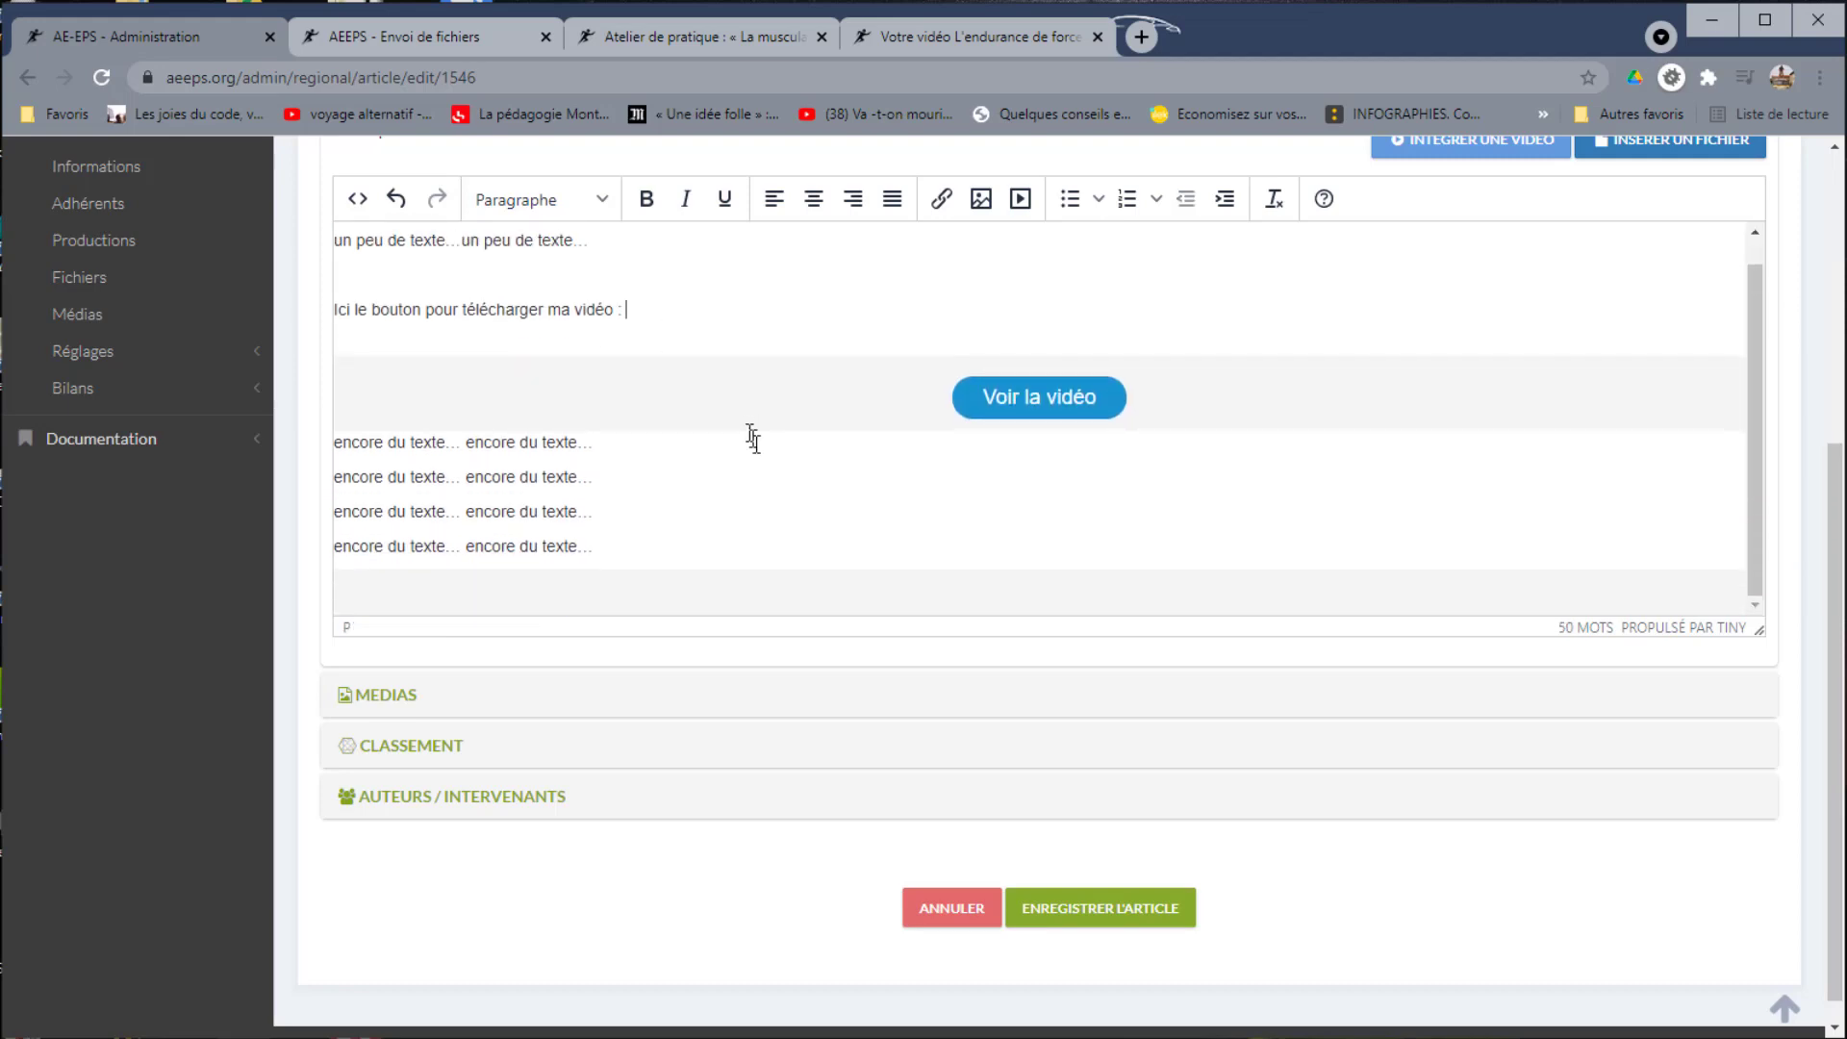
left_click(840, 594)
left_click(529, 347)
key("BackSpace")
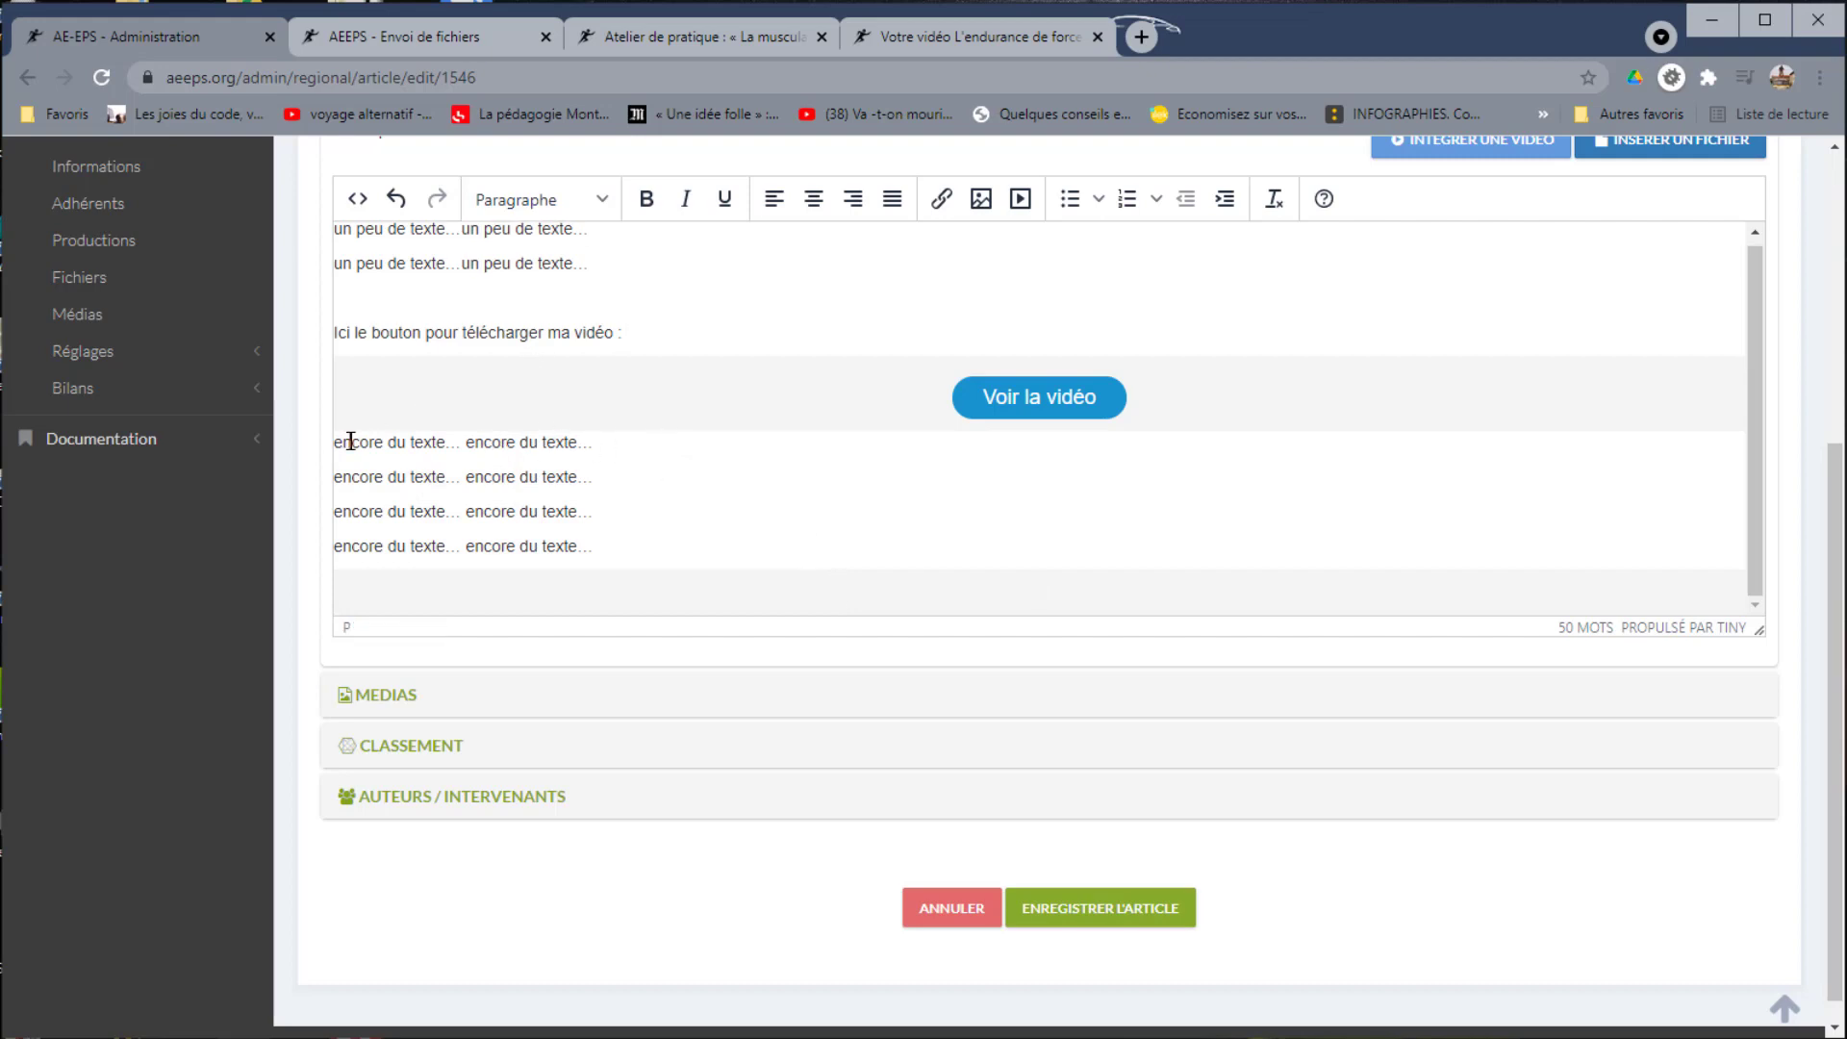
key("Return")
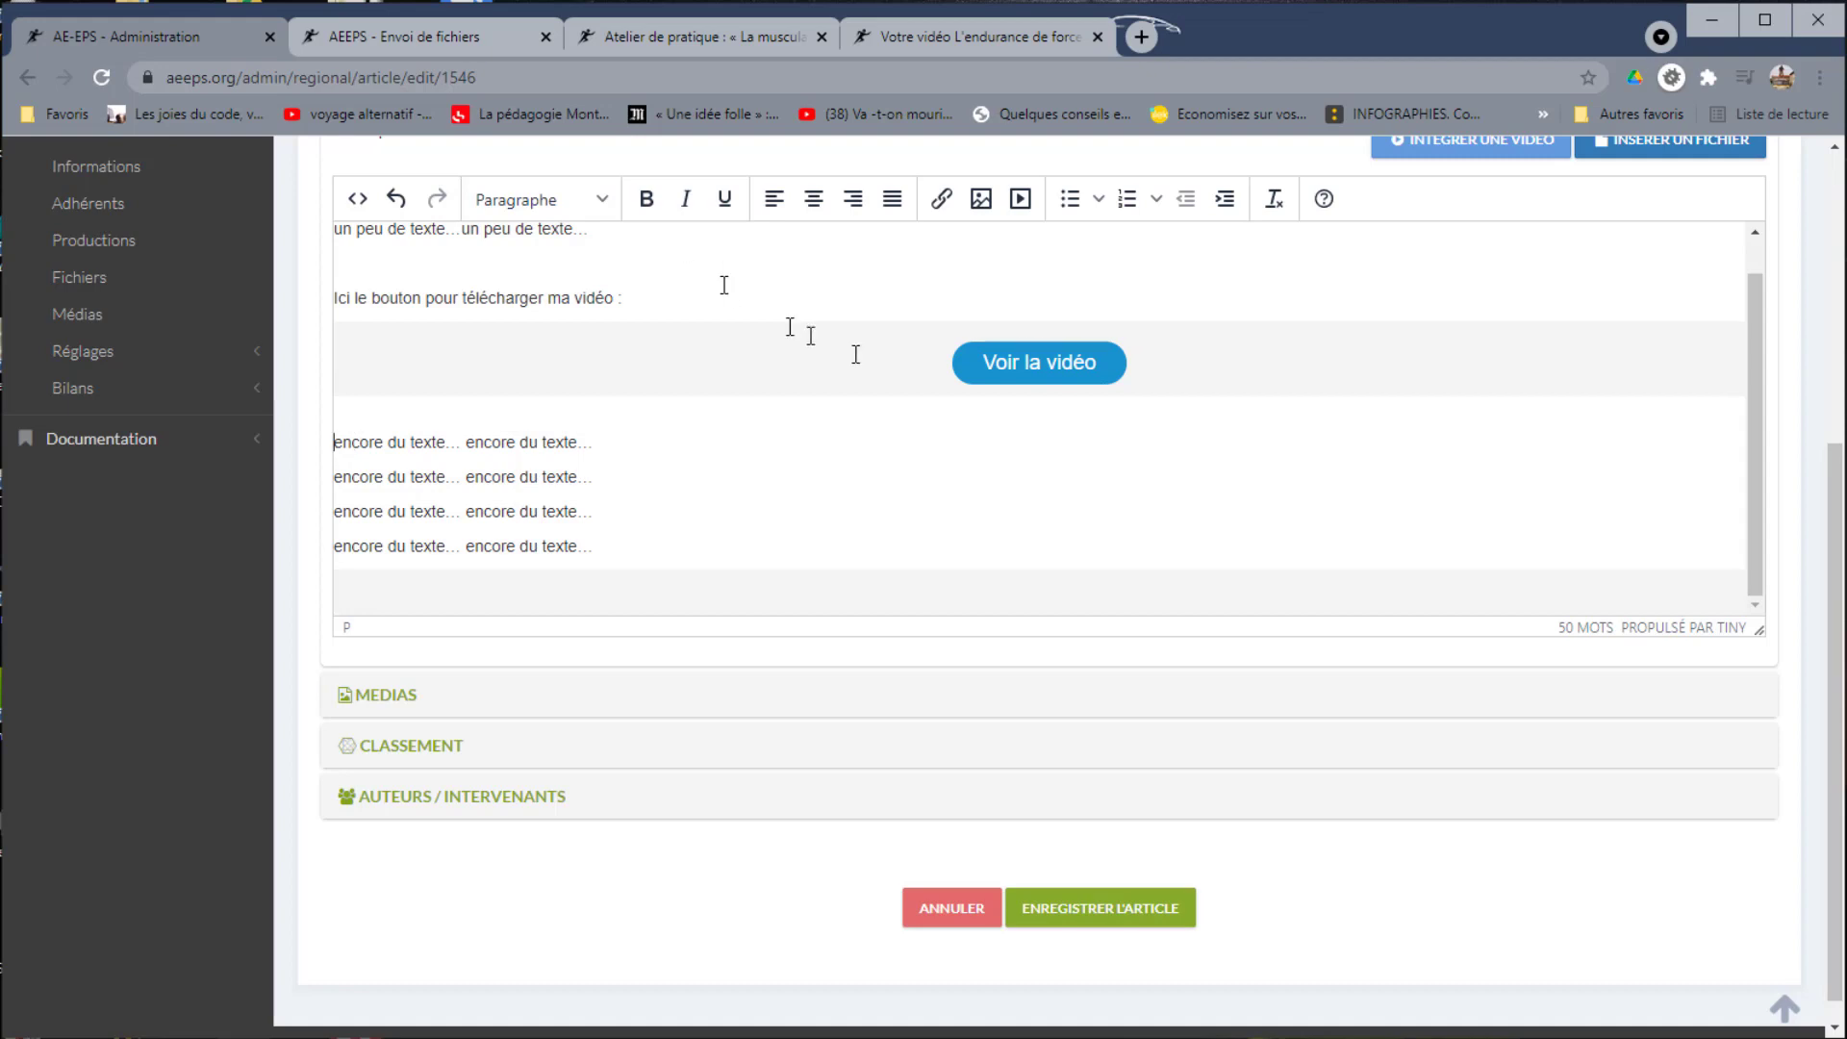
- Change the video button's label to "Acheter / visionner la vidéo"
left_click(997, 371)
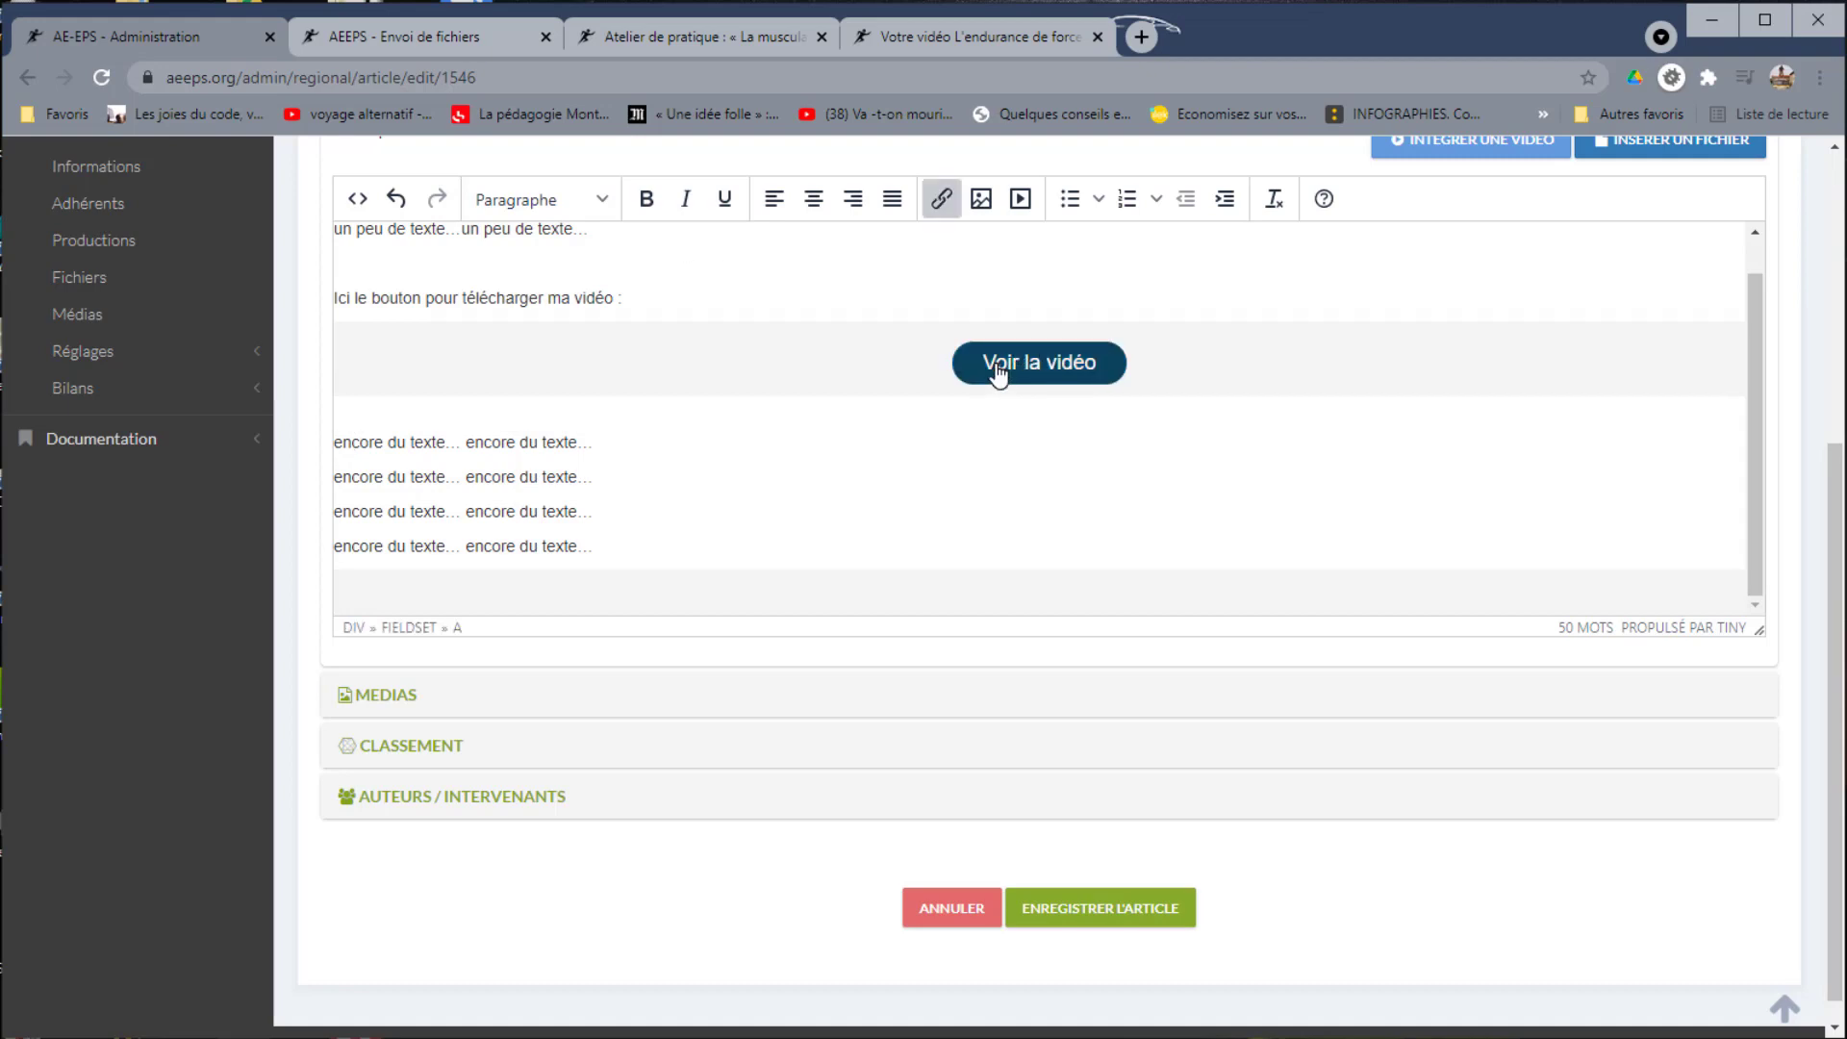
type("Acheter / visionne")
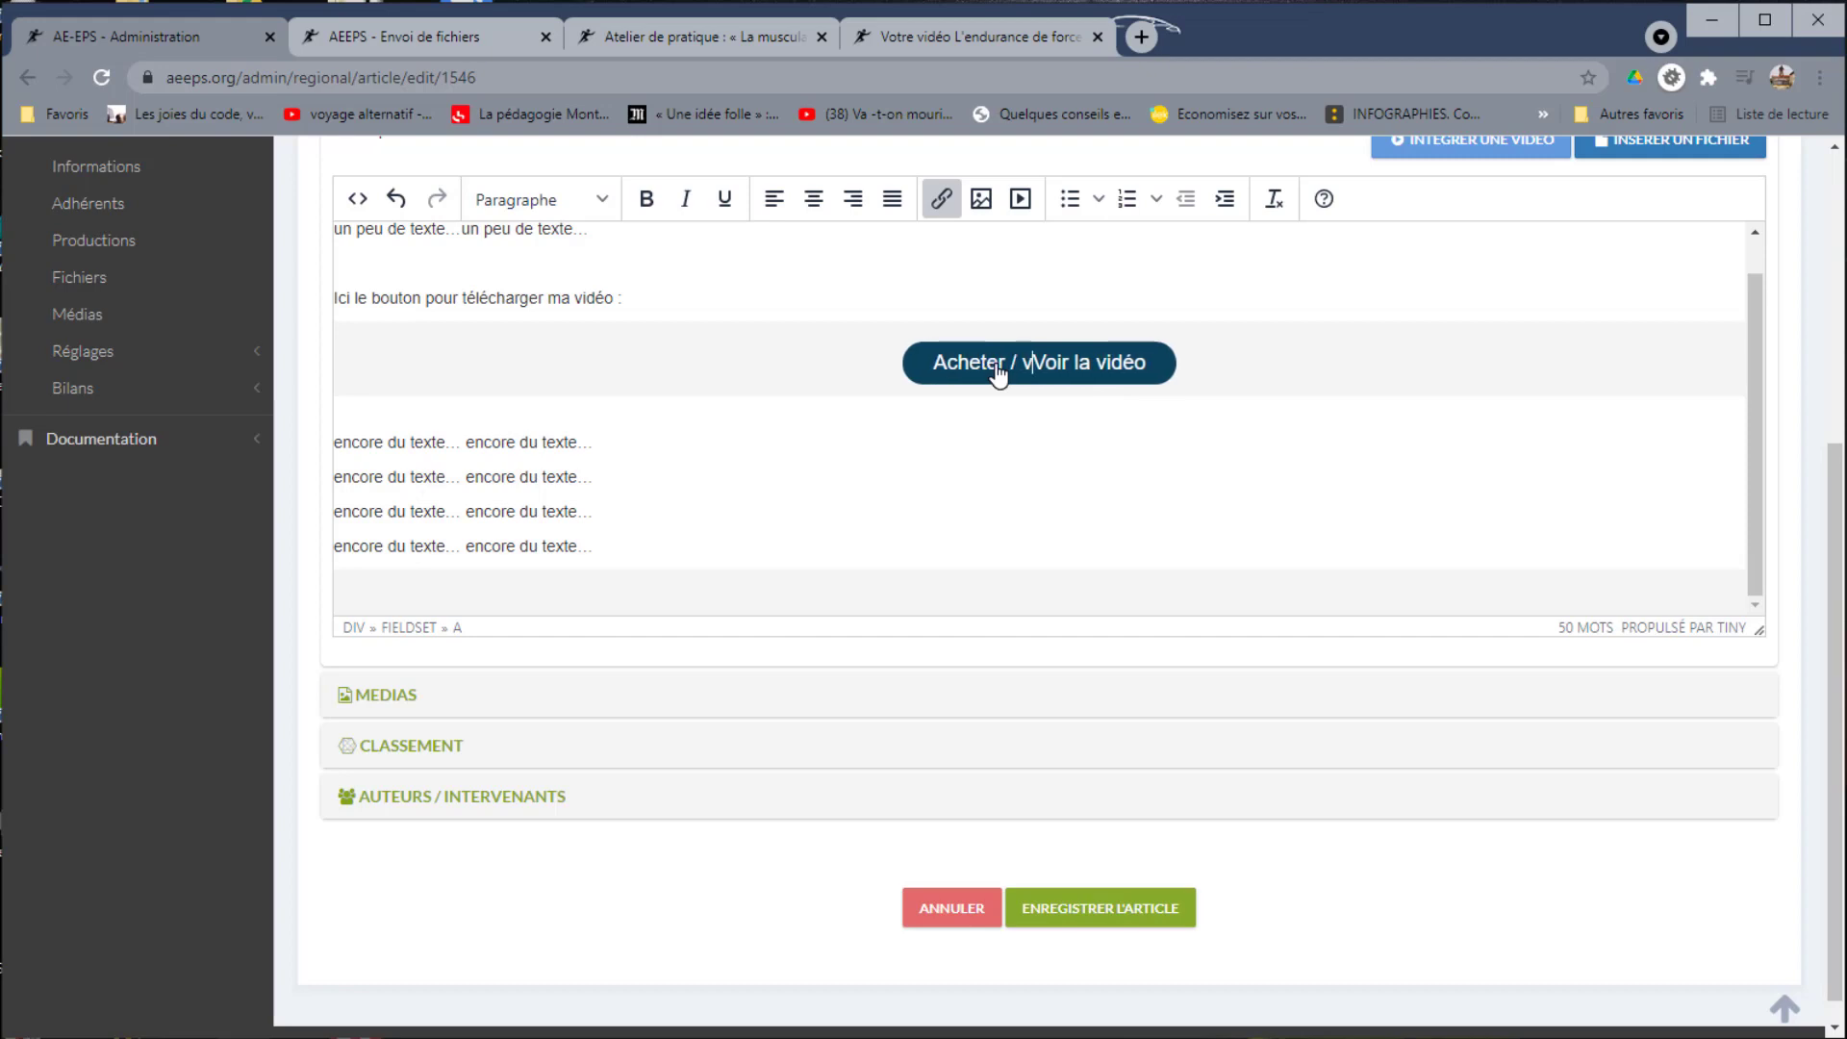
type("r")
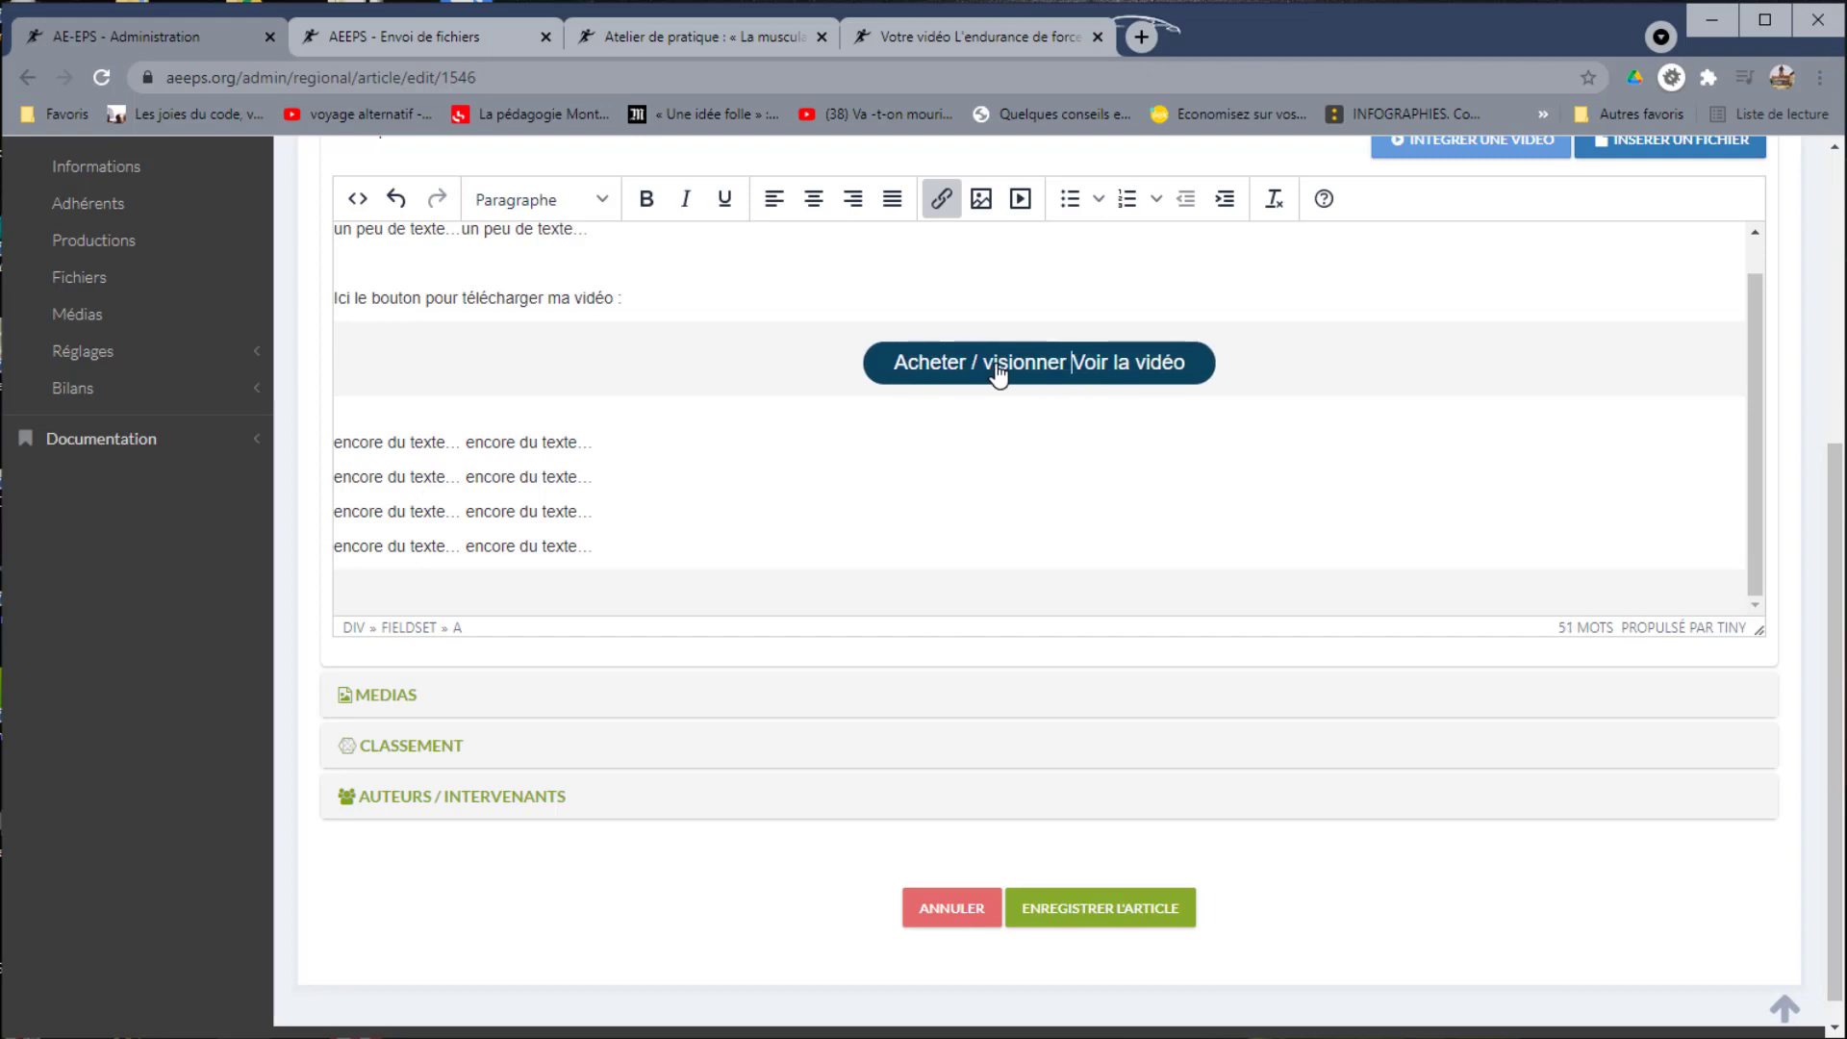
key("Delete")
key("Delete")
key("Delete")
key("Delete")
key("Delete")
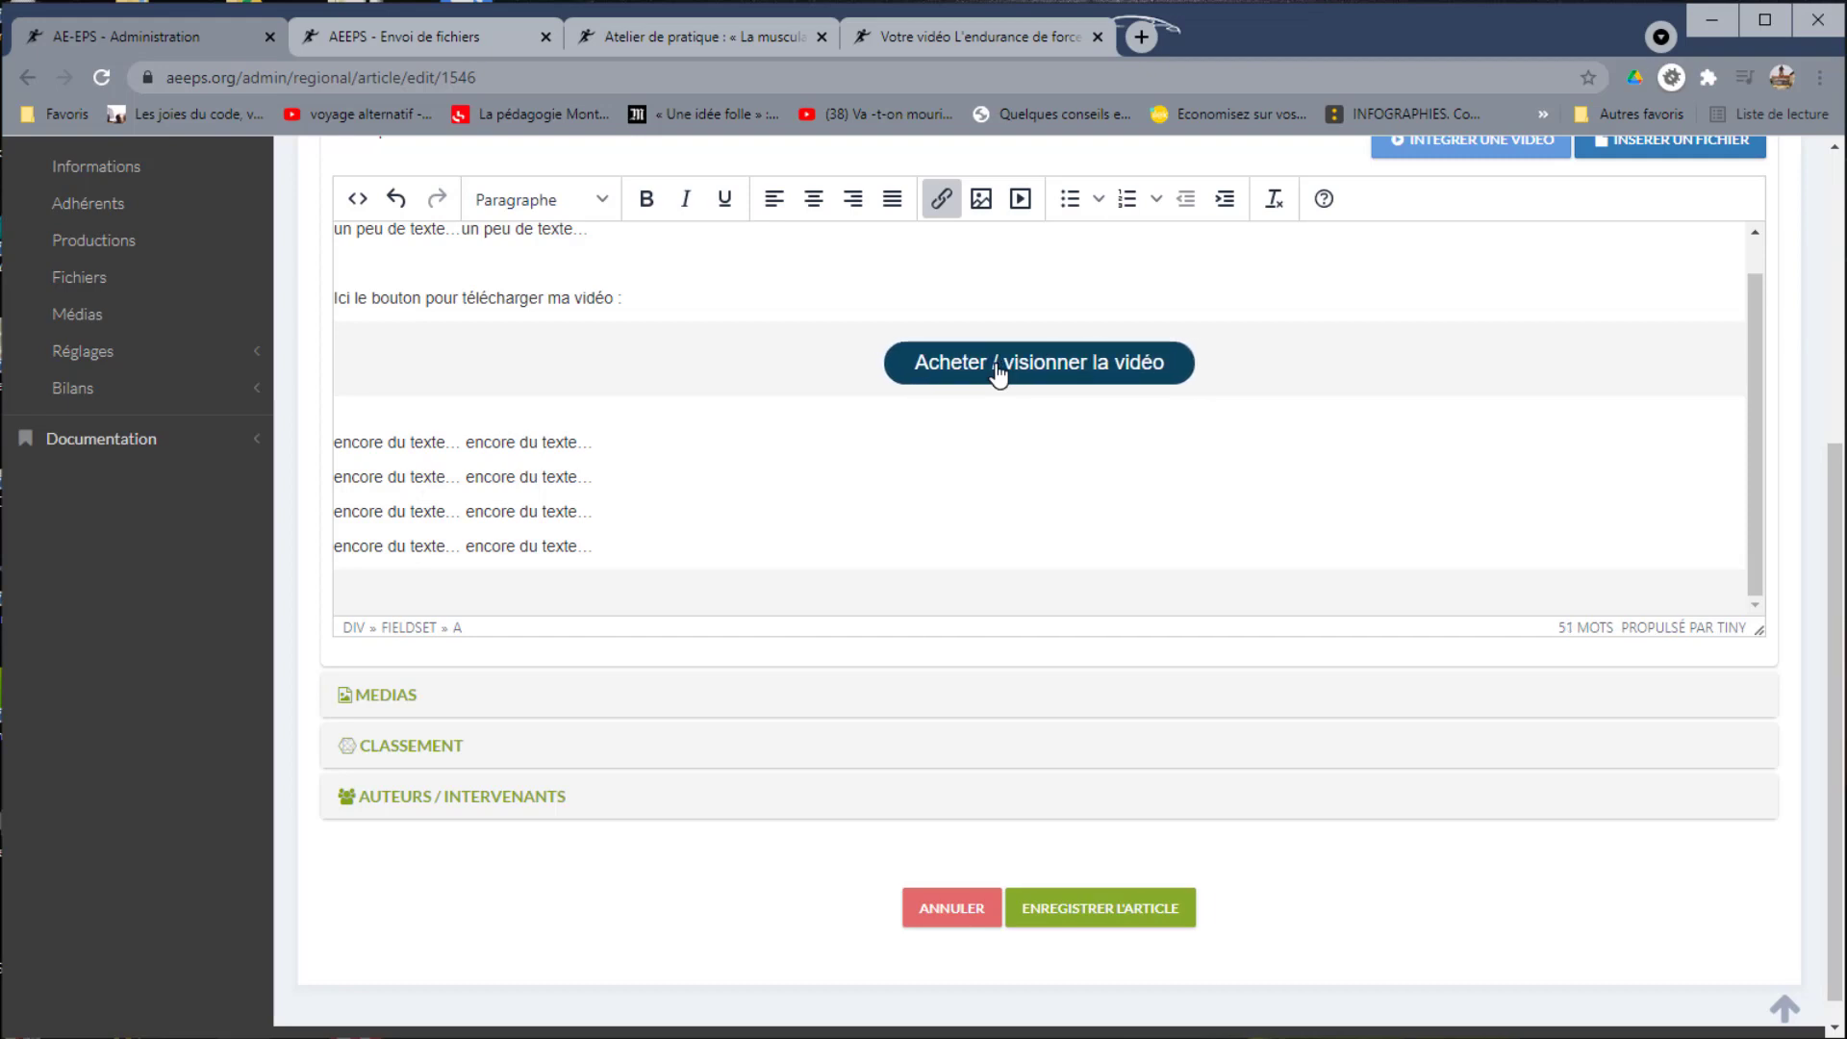
left_click(689, 400)
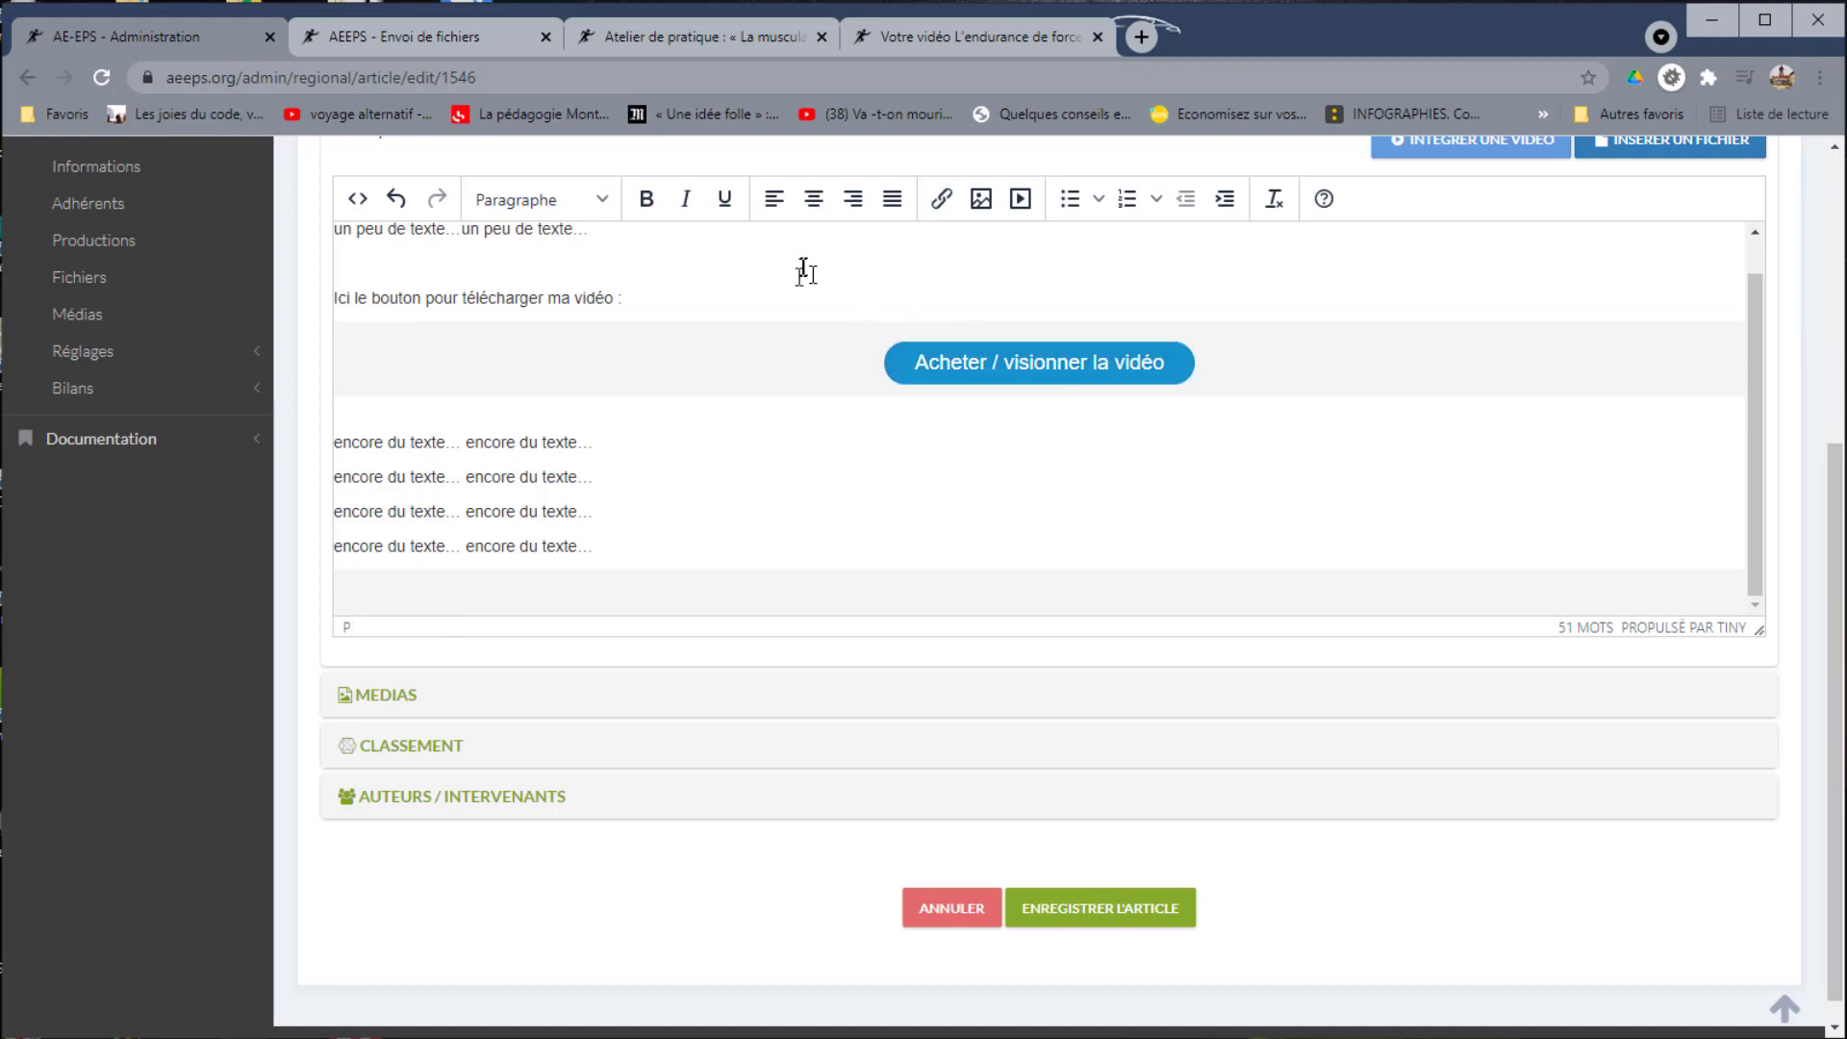
- Open the description's source code and delete the opening <fieldset class="block-download"> tag before the video button's link
left_click(707, 285)
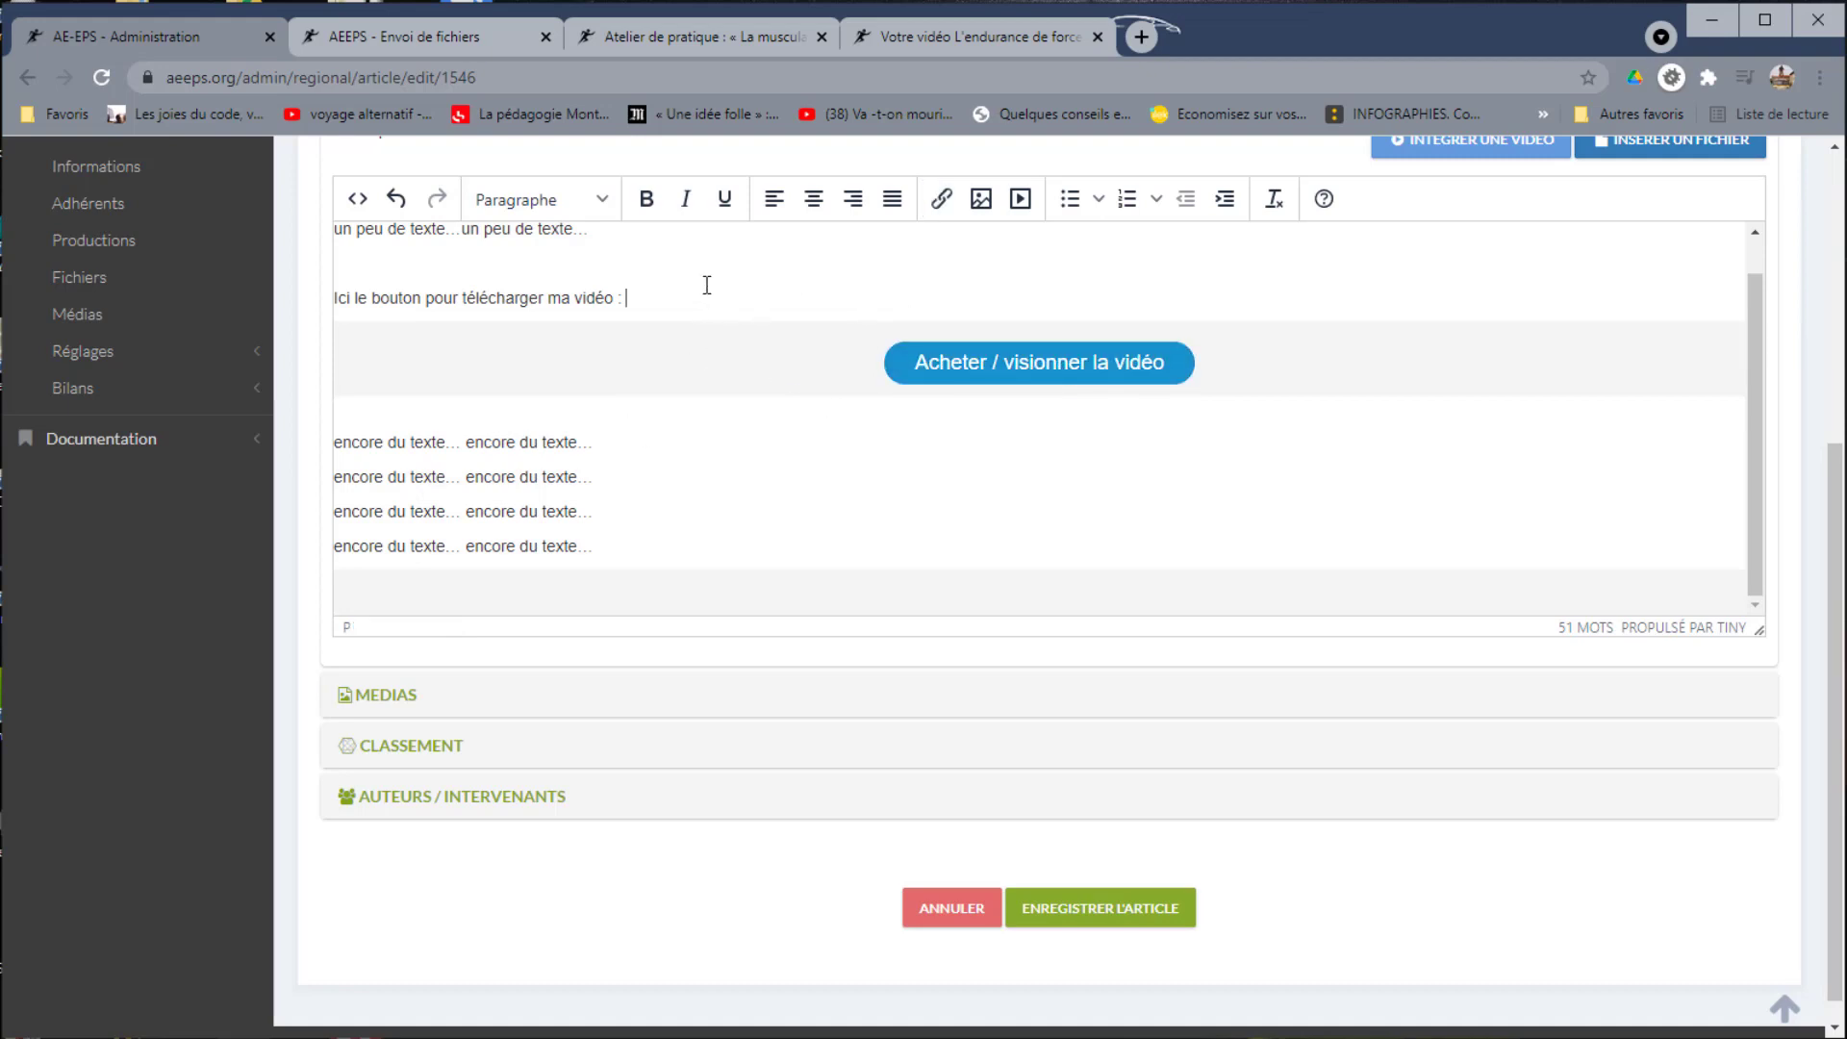
left_click(360, 200)
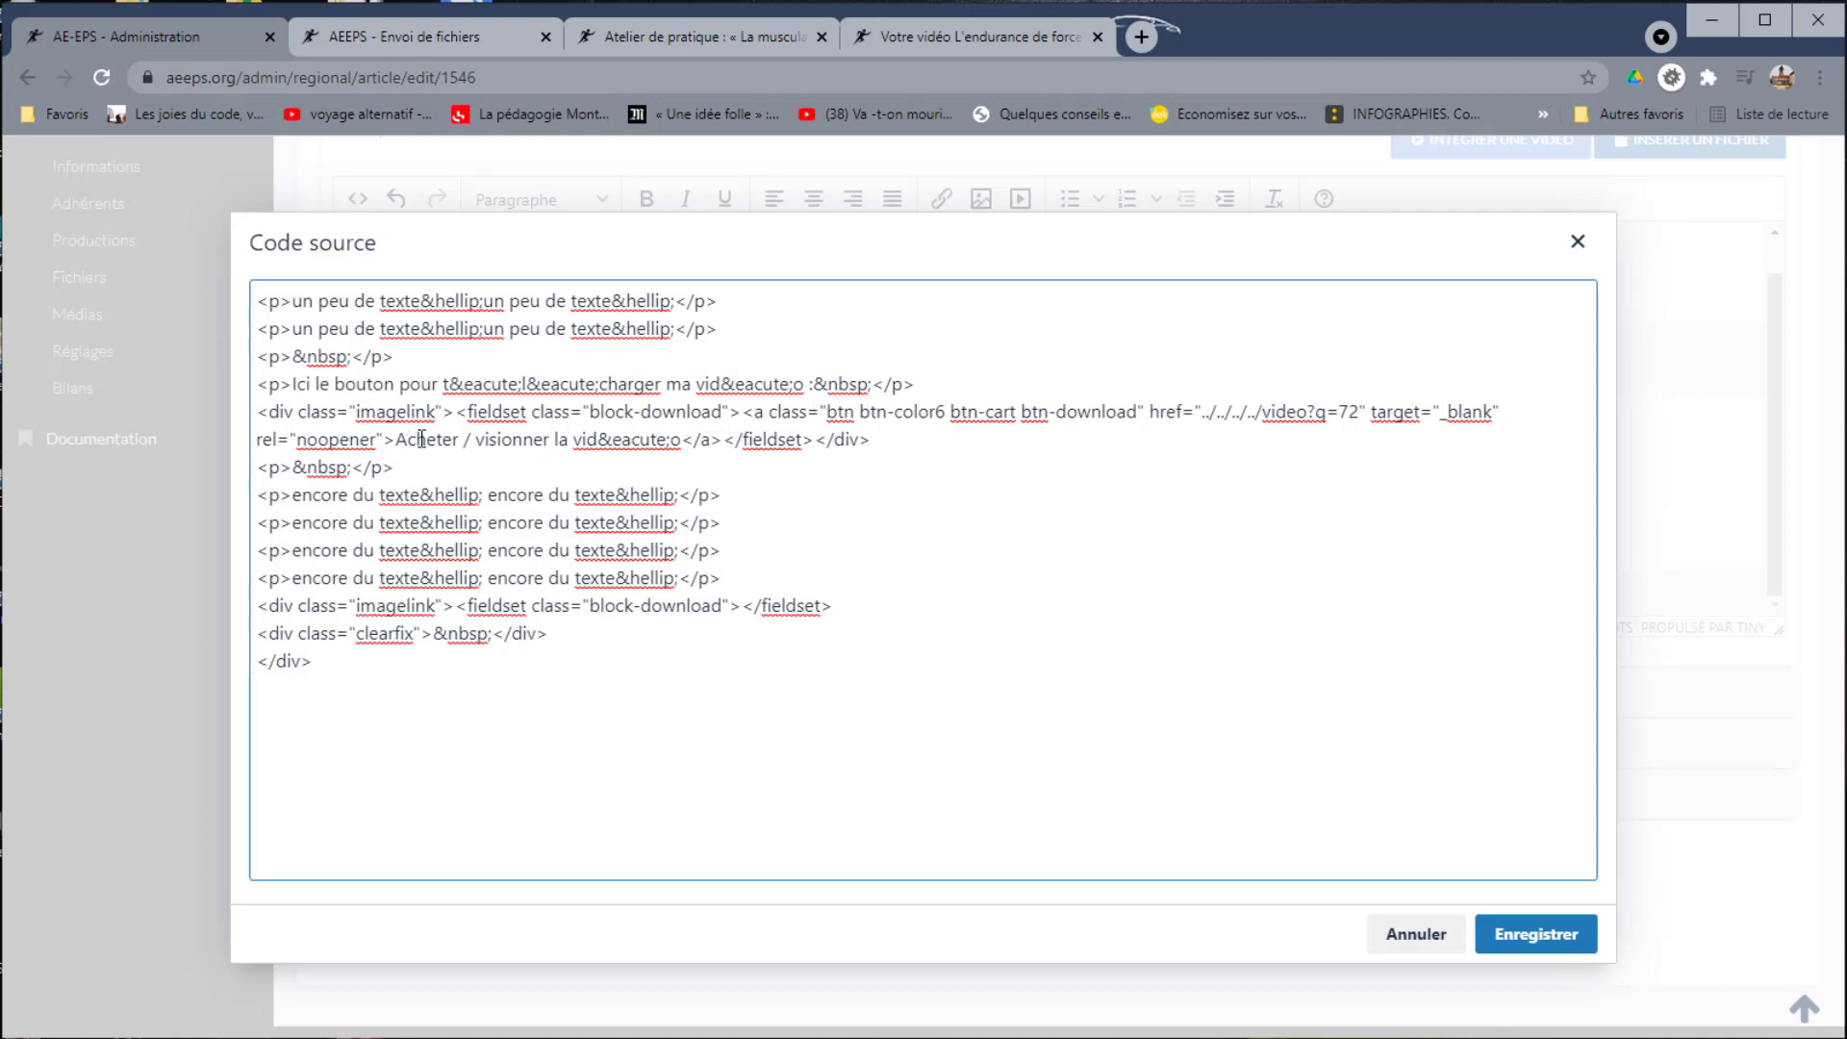
left_click_drag(395, 438, 665, 439)
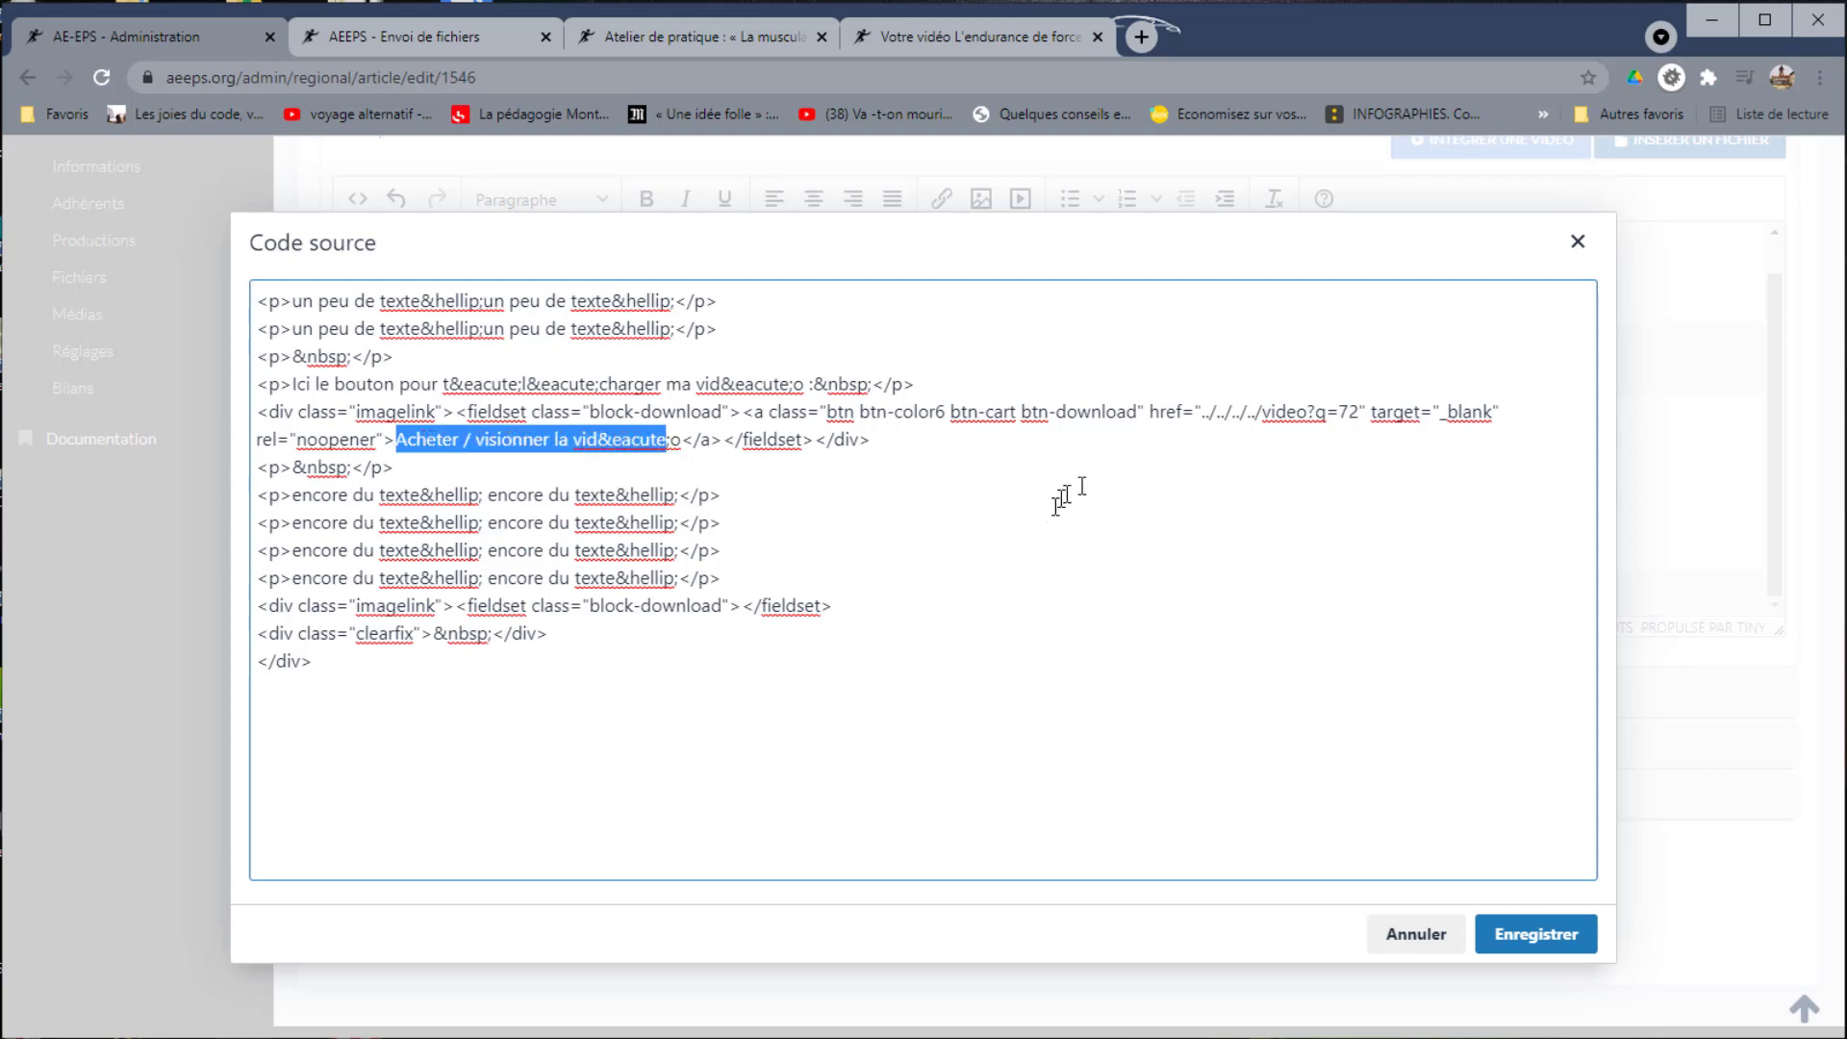
left_click(1357, 412)
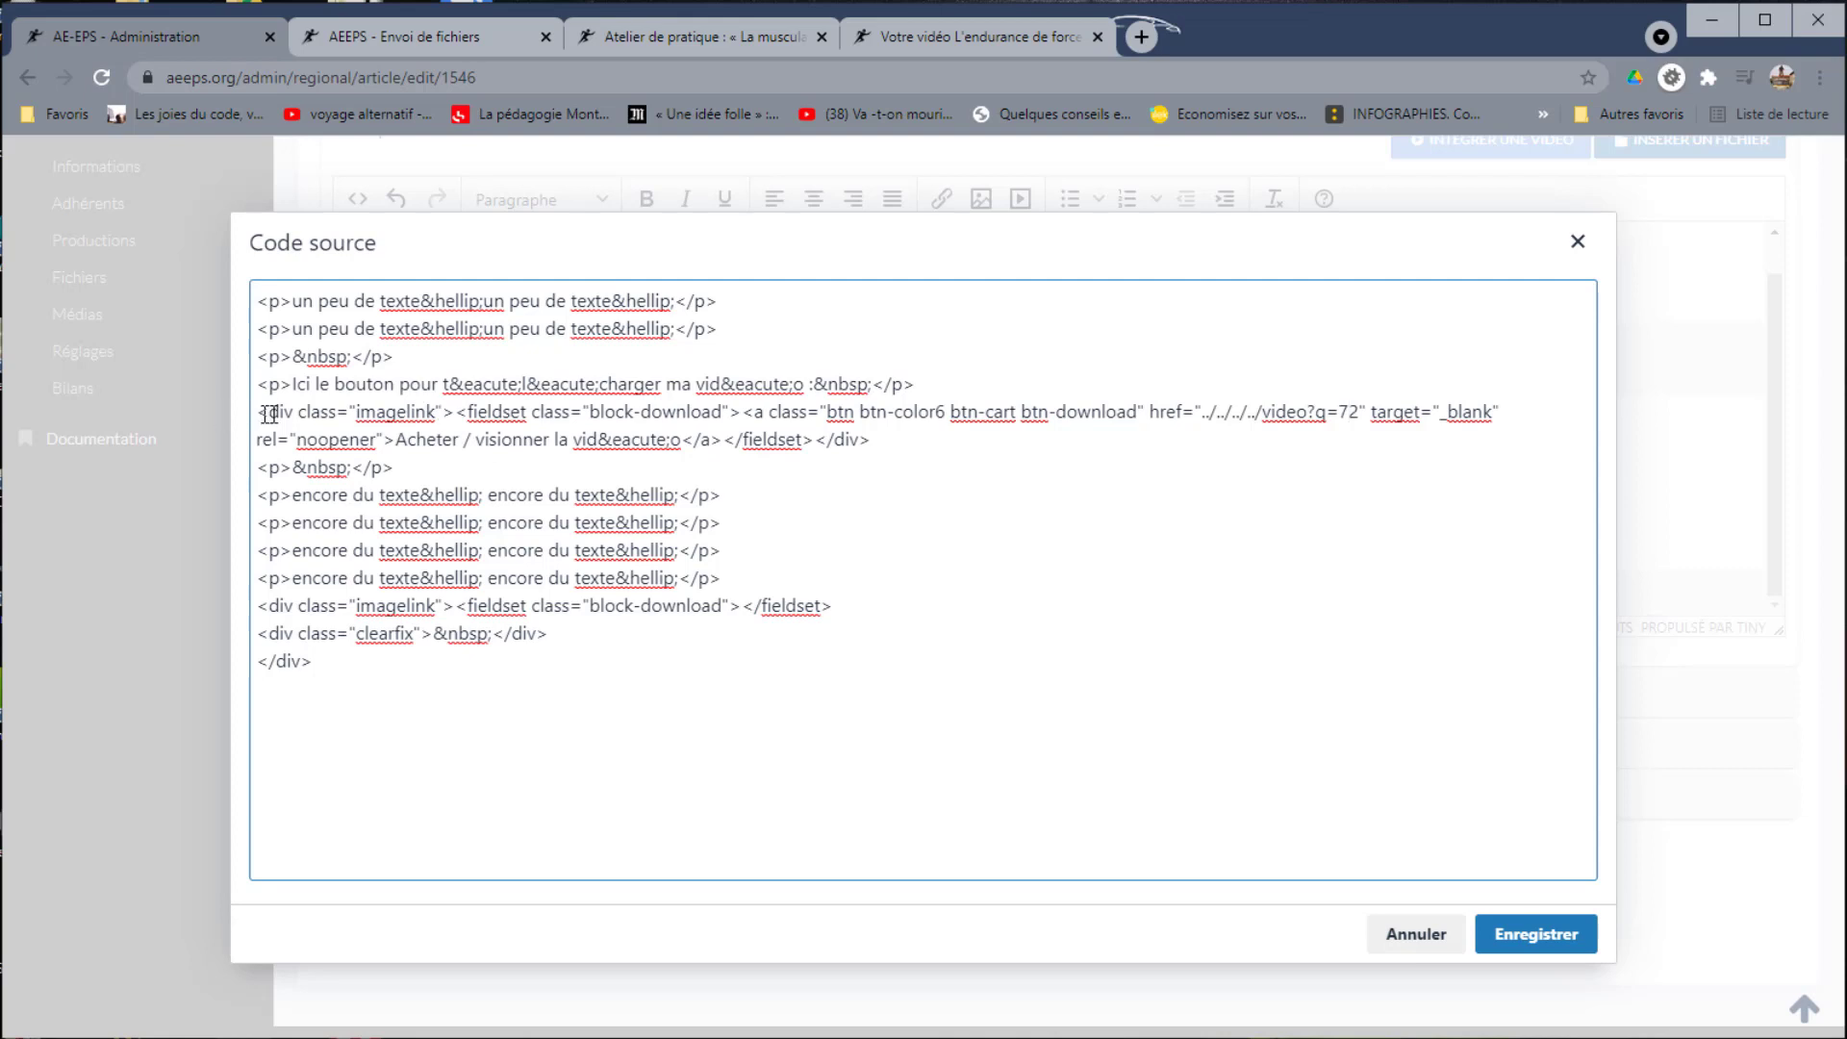
left_click_drag(256, 412, 412, 417)
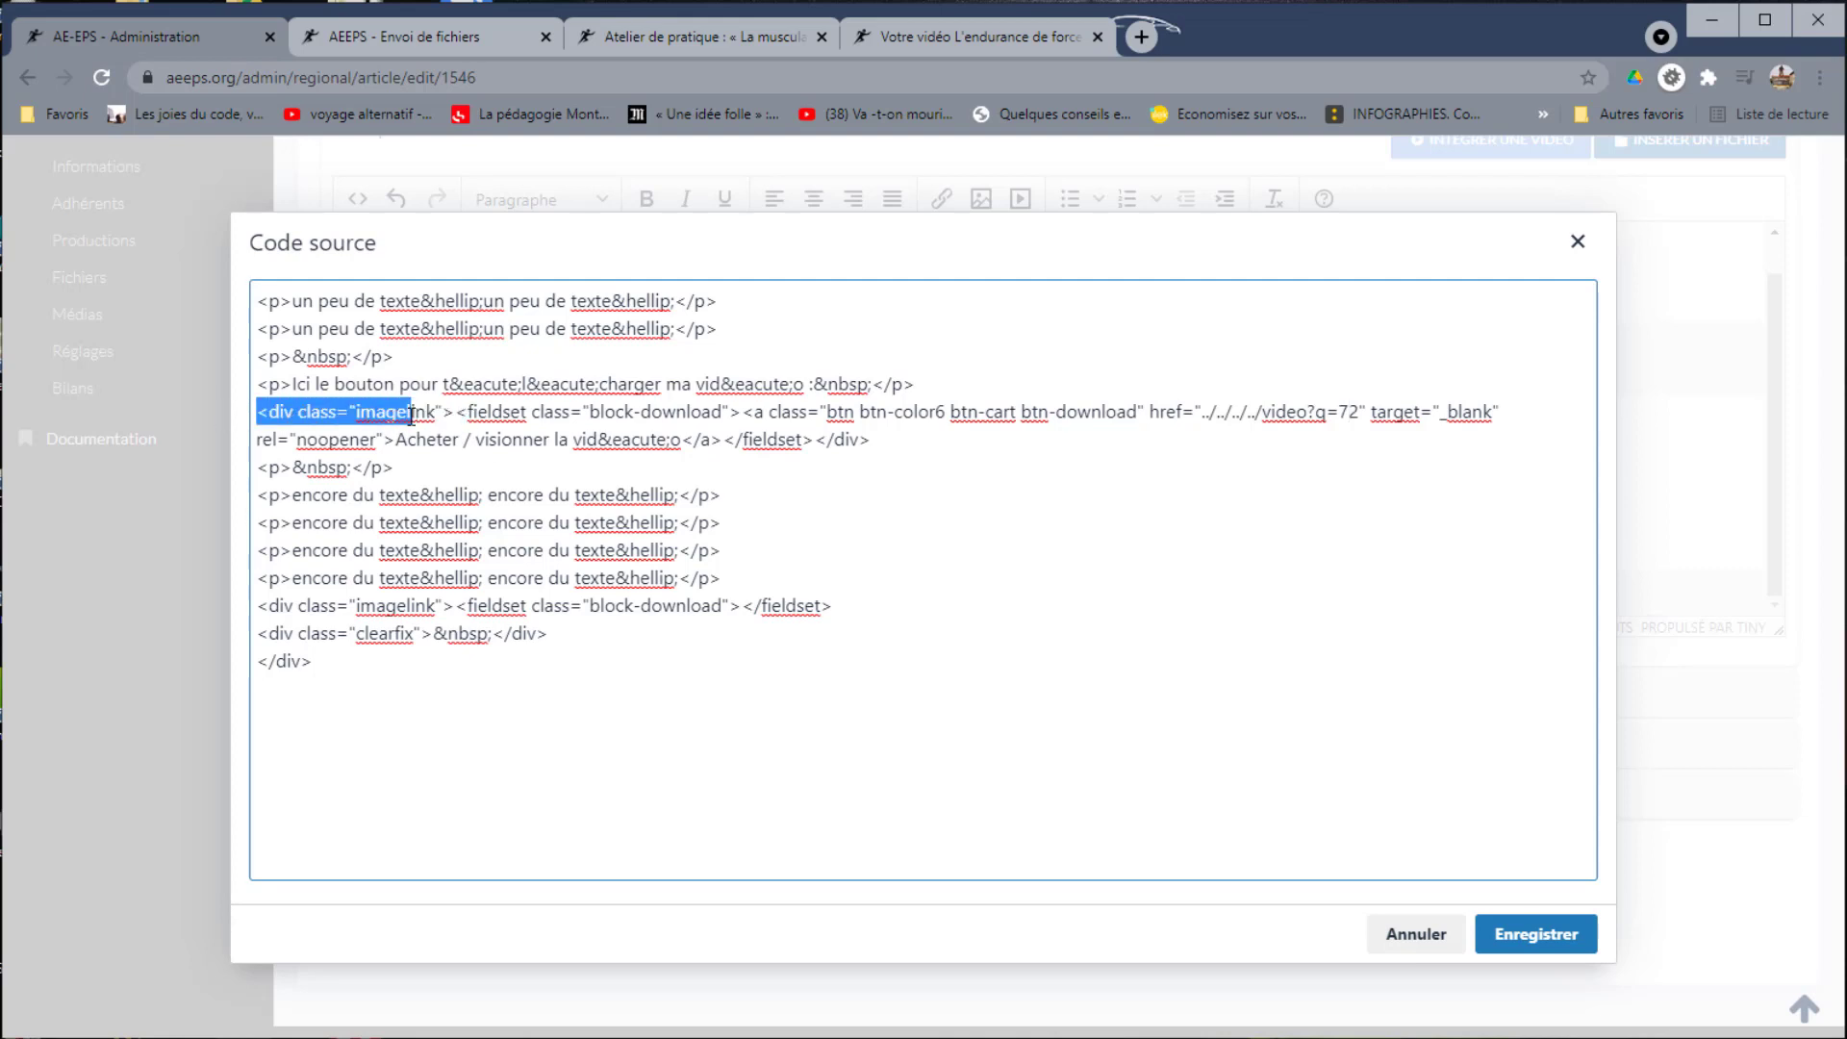
left_click(458, 416)
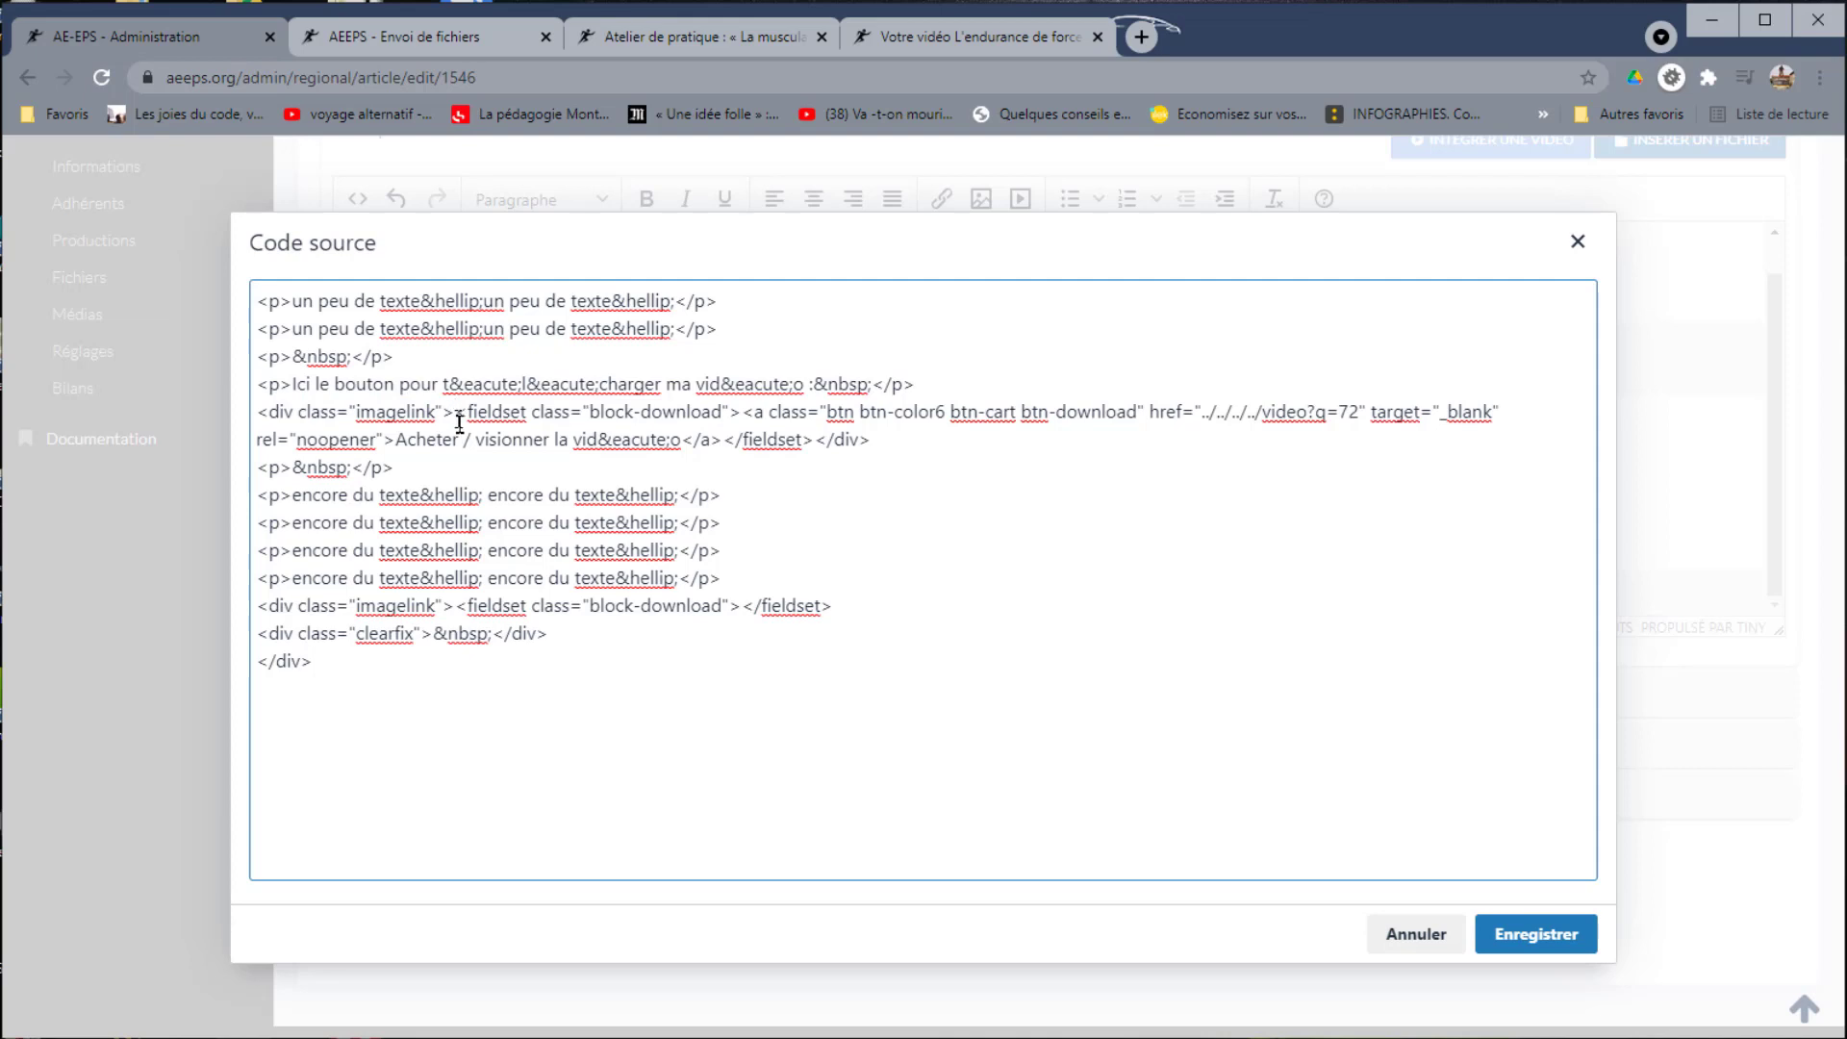
left_click_drag(456, 413, 743, 416)
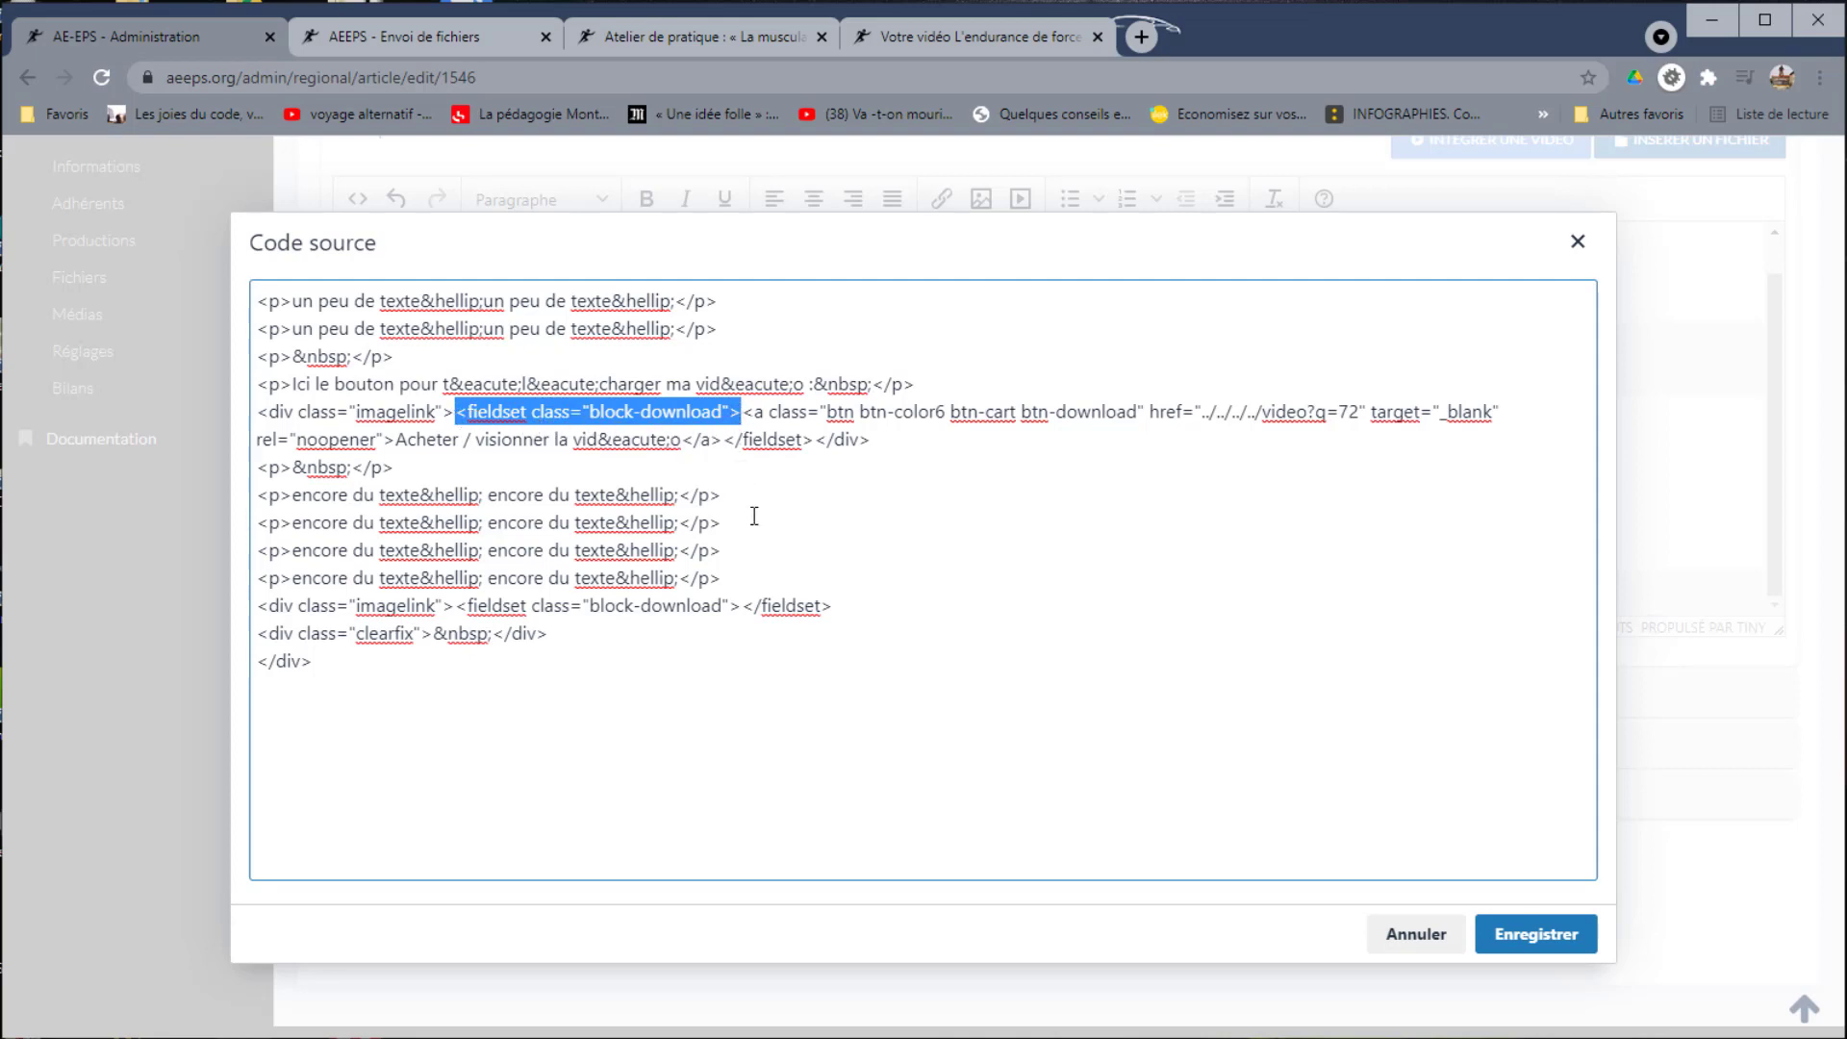
key("Delete")
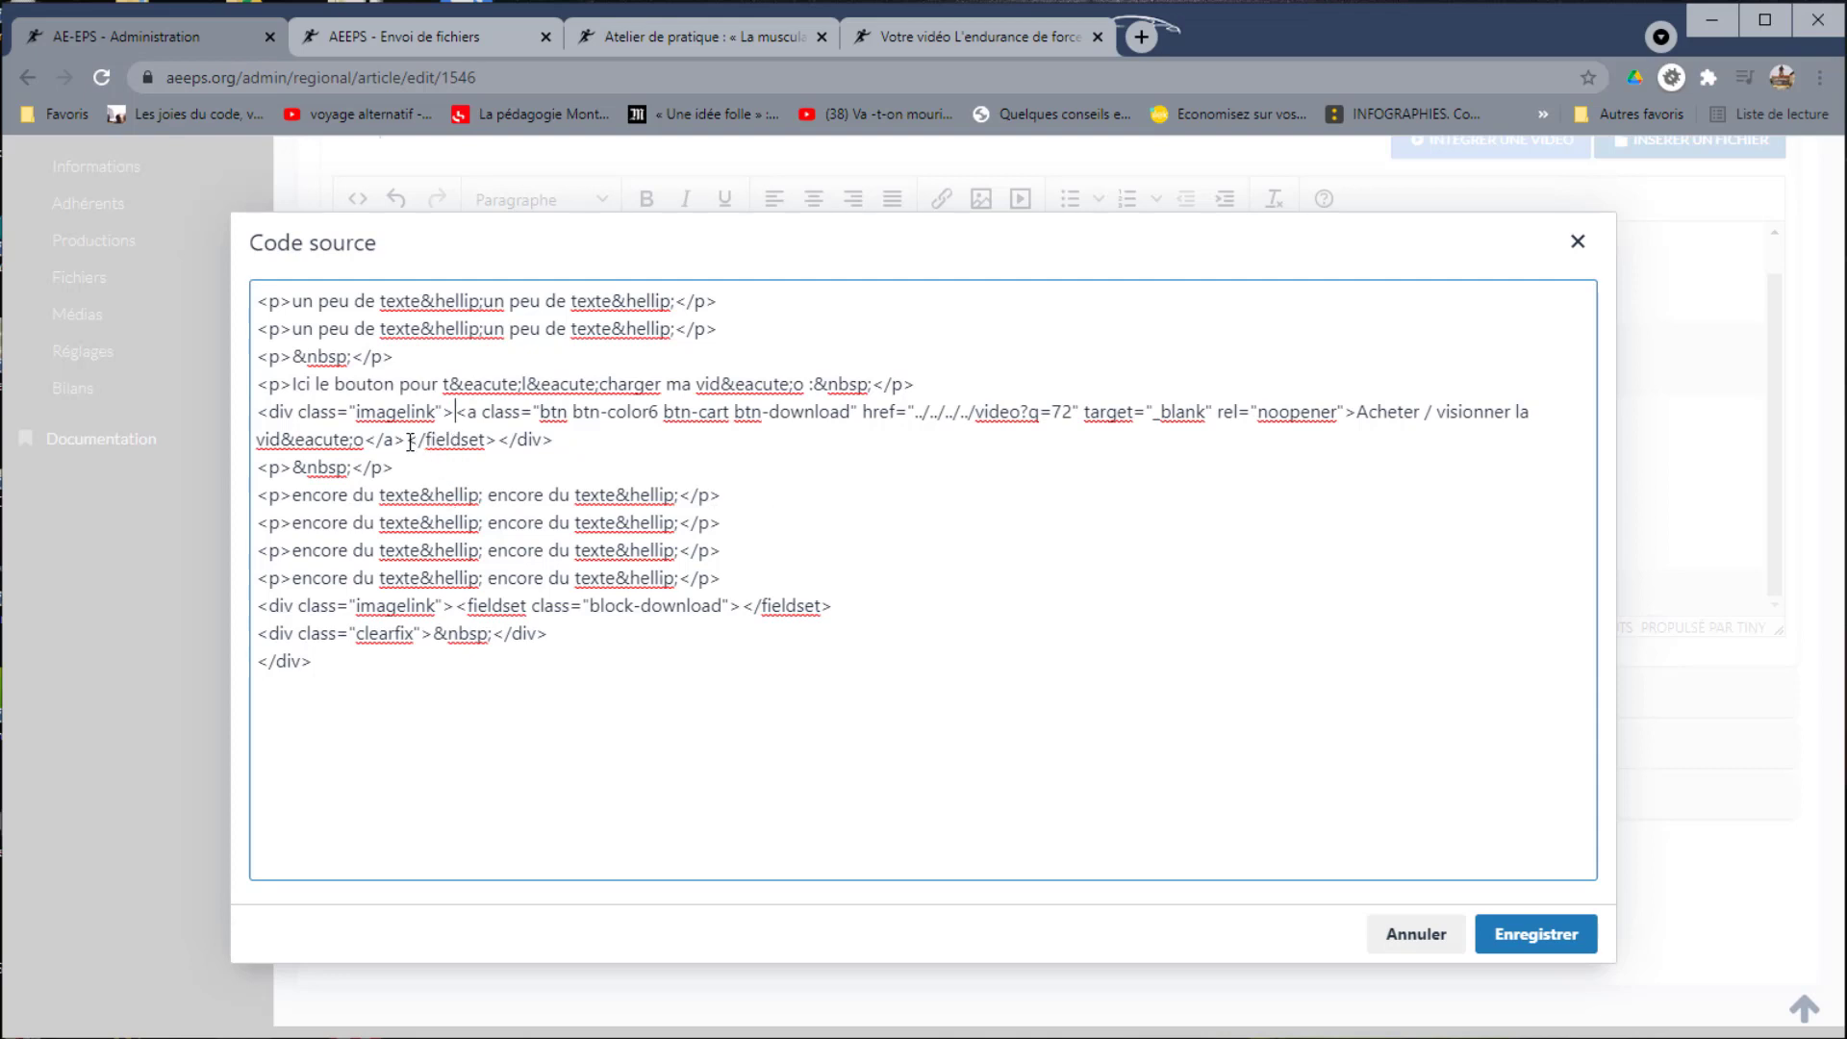
- Delete the closing </fieldset> tag after the video button's link in the source code
key("shift+Right")
key("shift+Right")
key("shift+Right")
key("shift+Right")
key("shift+Right")
key("shift+Right")
key("shift+Right")
key("shift+Right")
key("shift+Right")
key("shift+Right")
key("shift+Right")
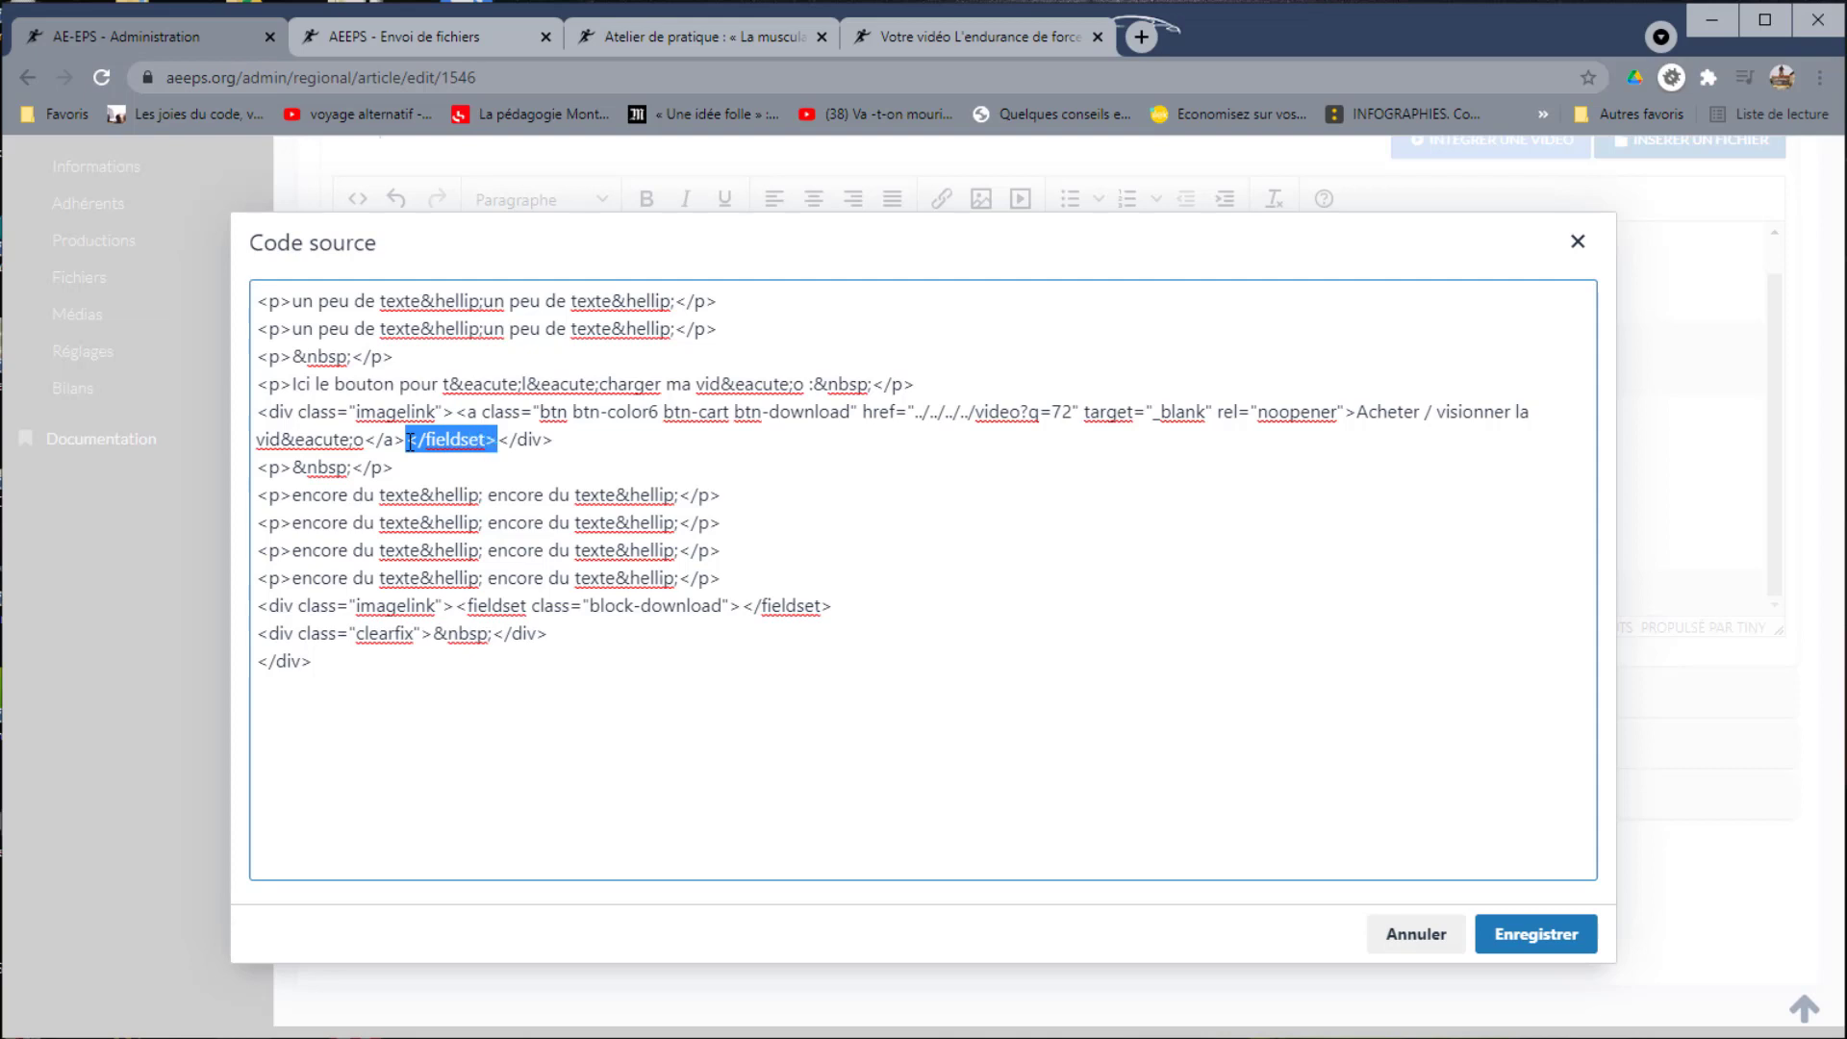
key("Delete")
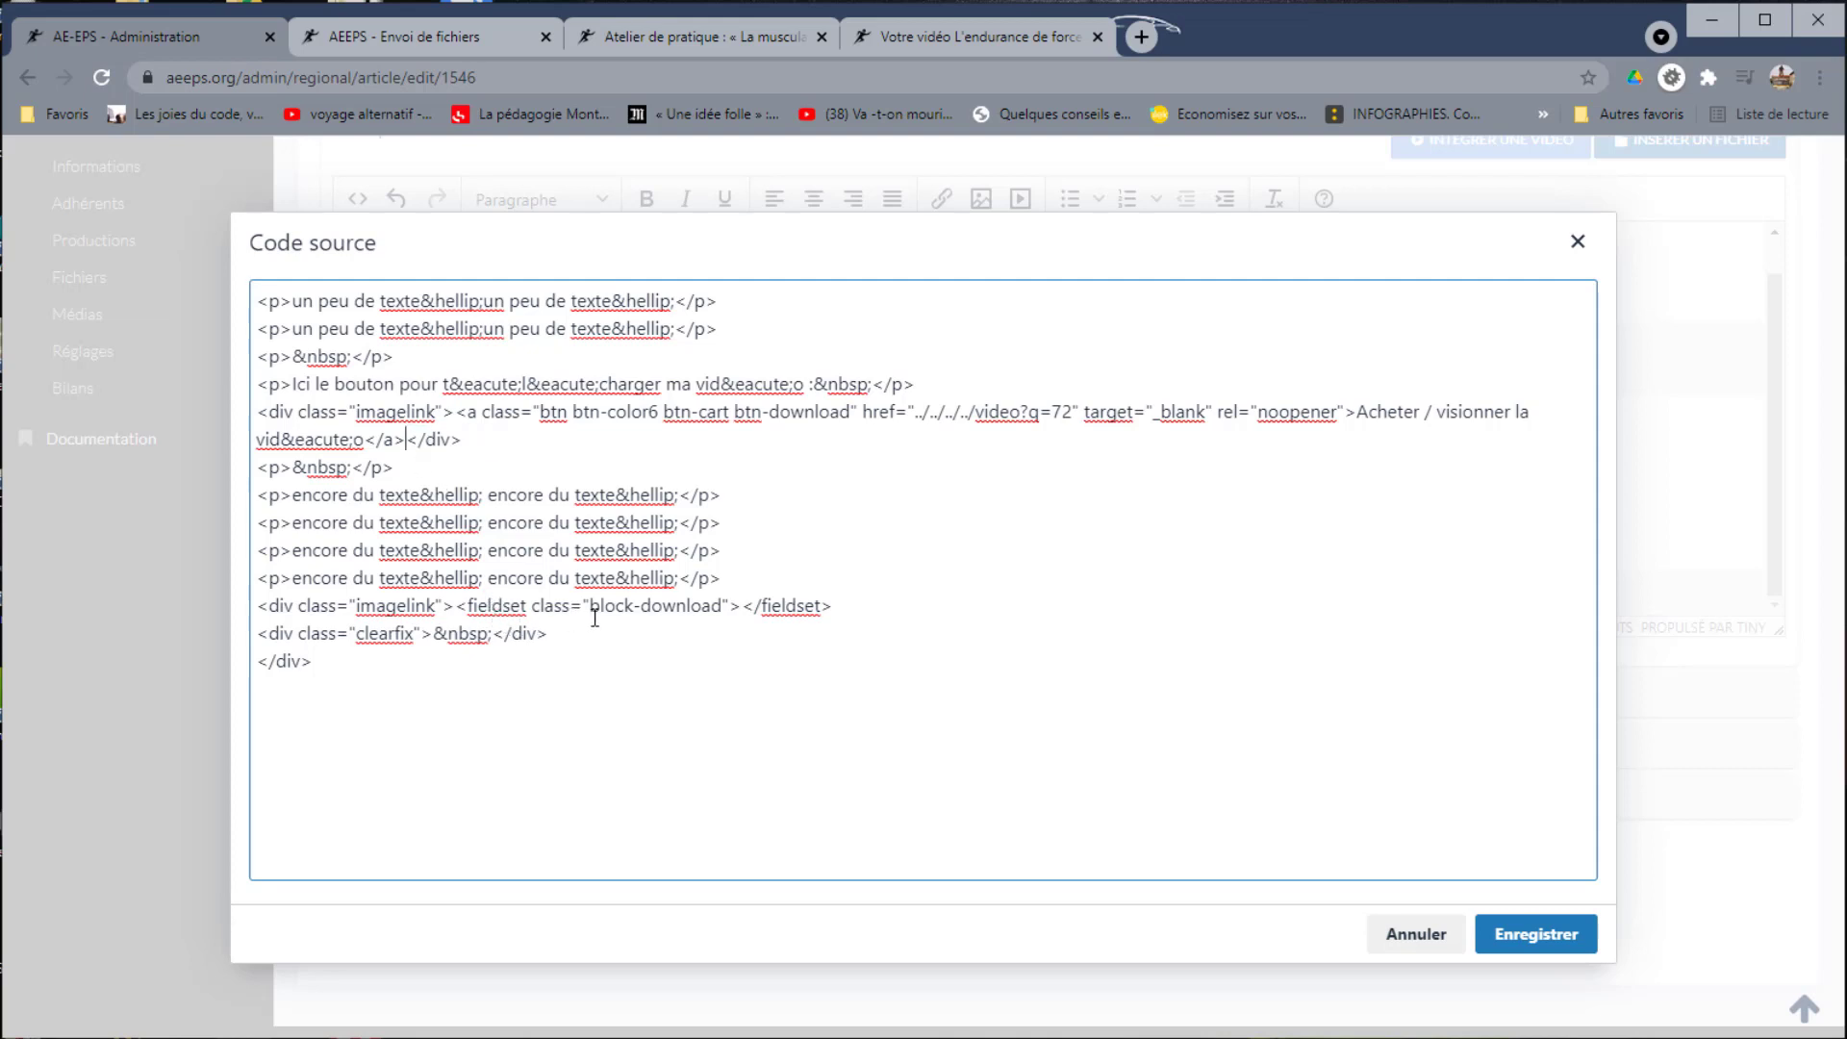
- Delete the empty block-download fieldset near the end of the source code and save the code changes
left_click(456, 608)
left_click_drag(456, 608, 836, 609)
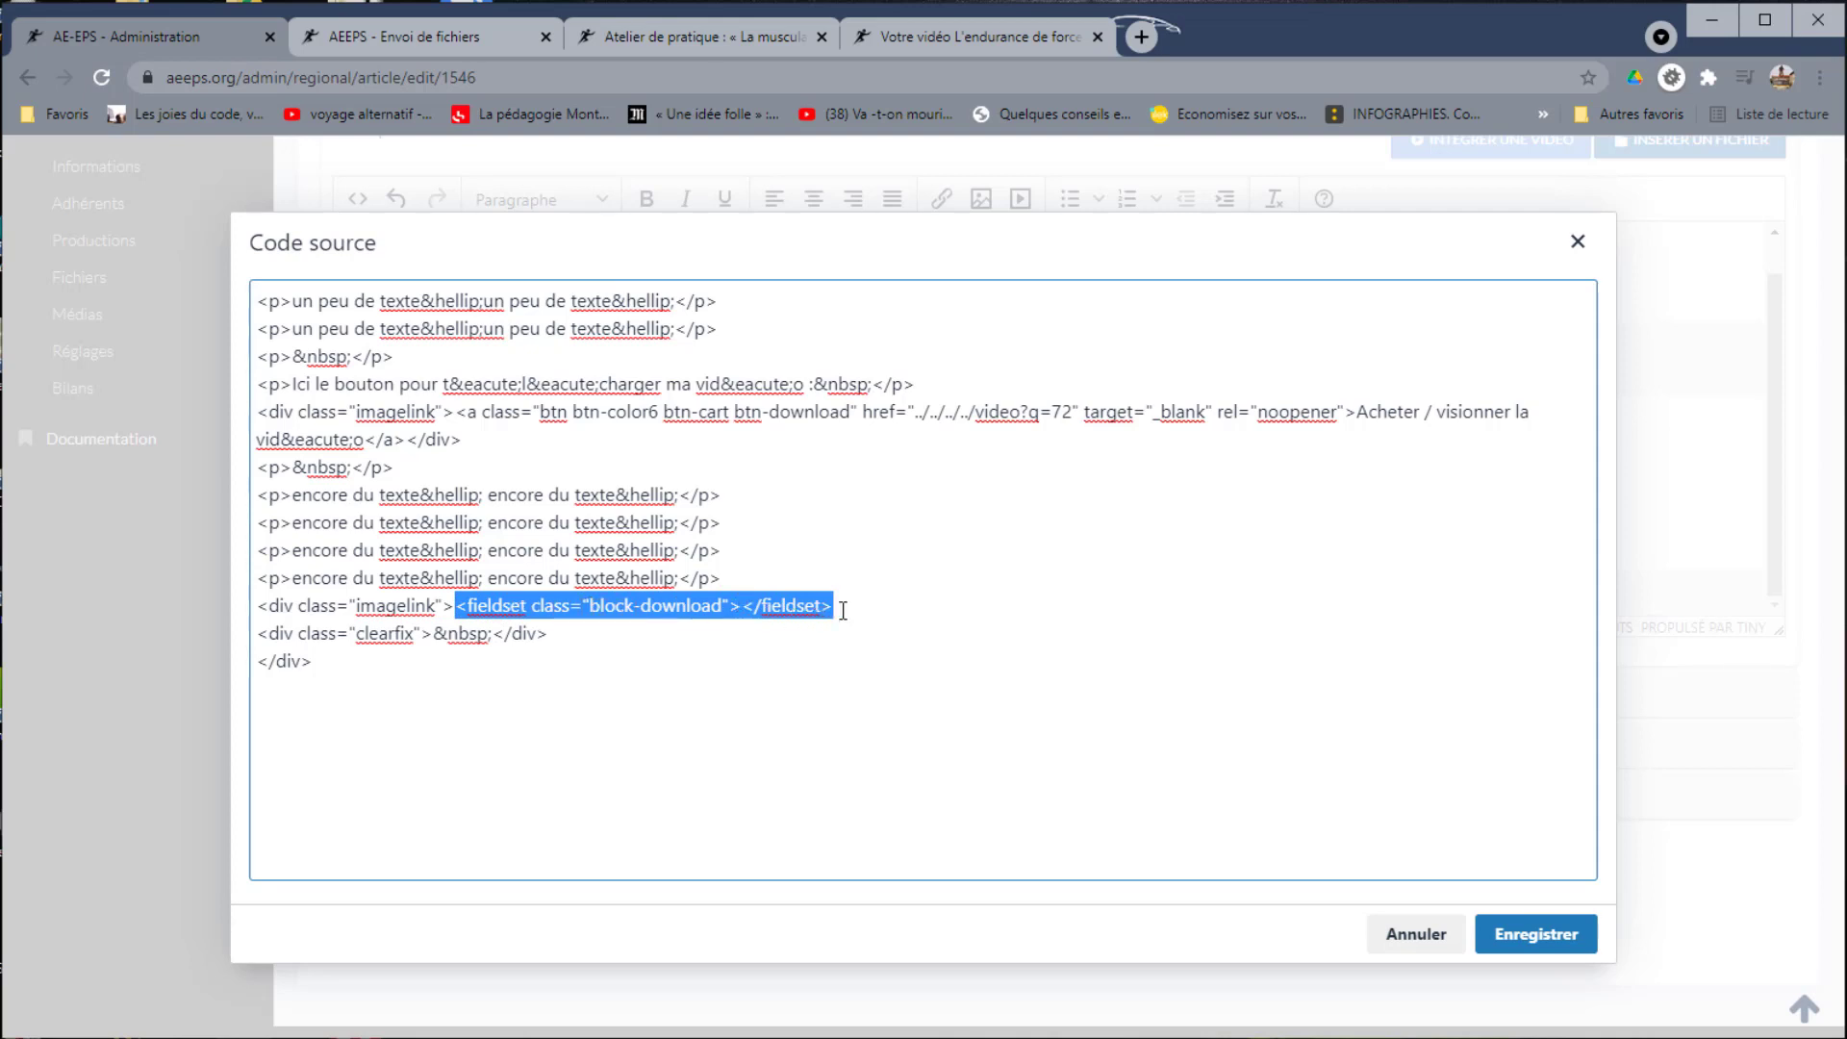
key("BackSpace")
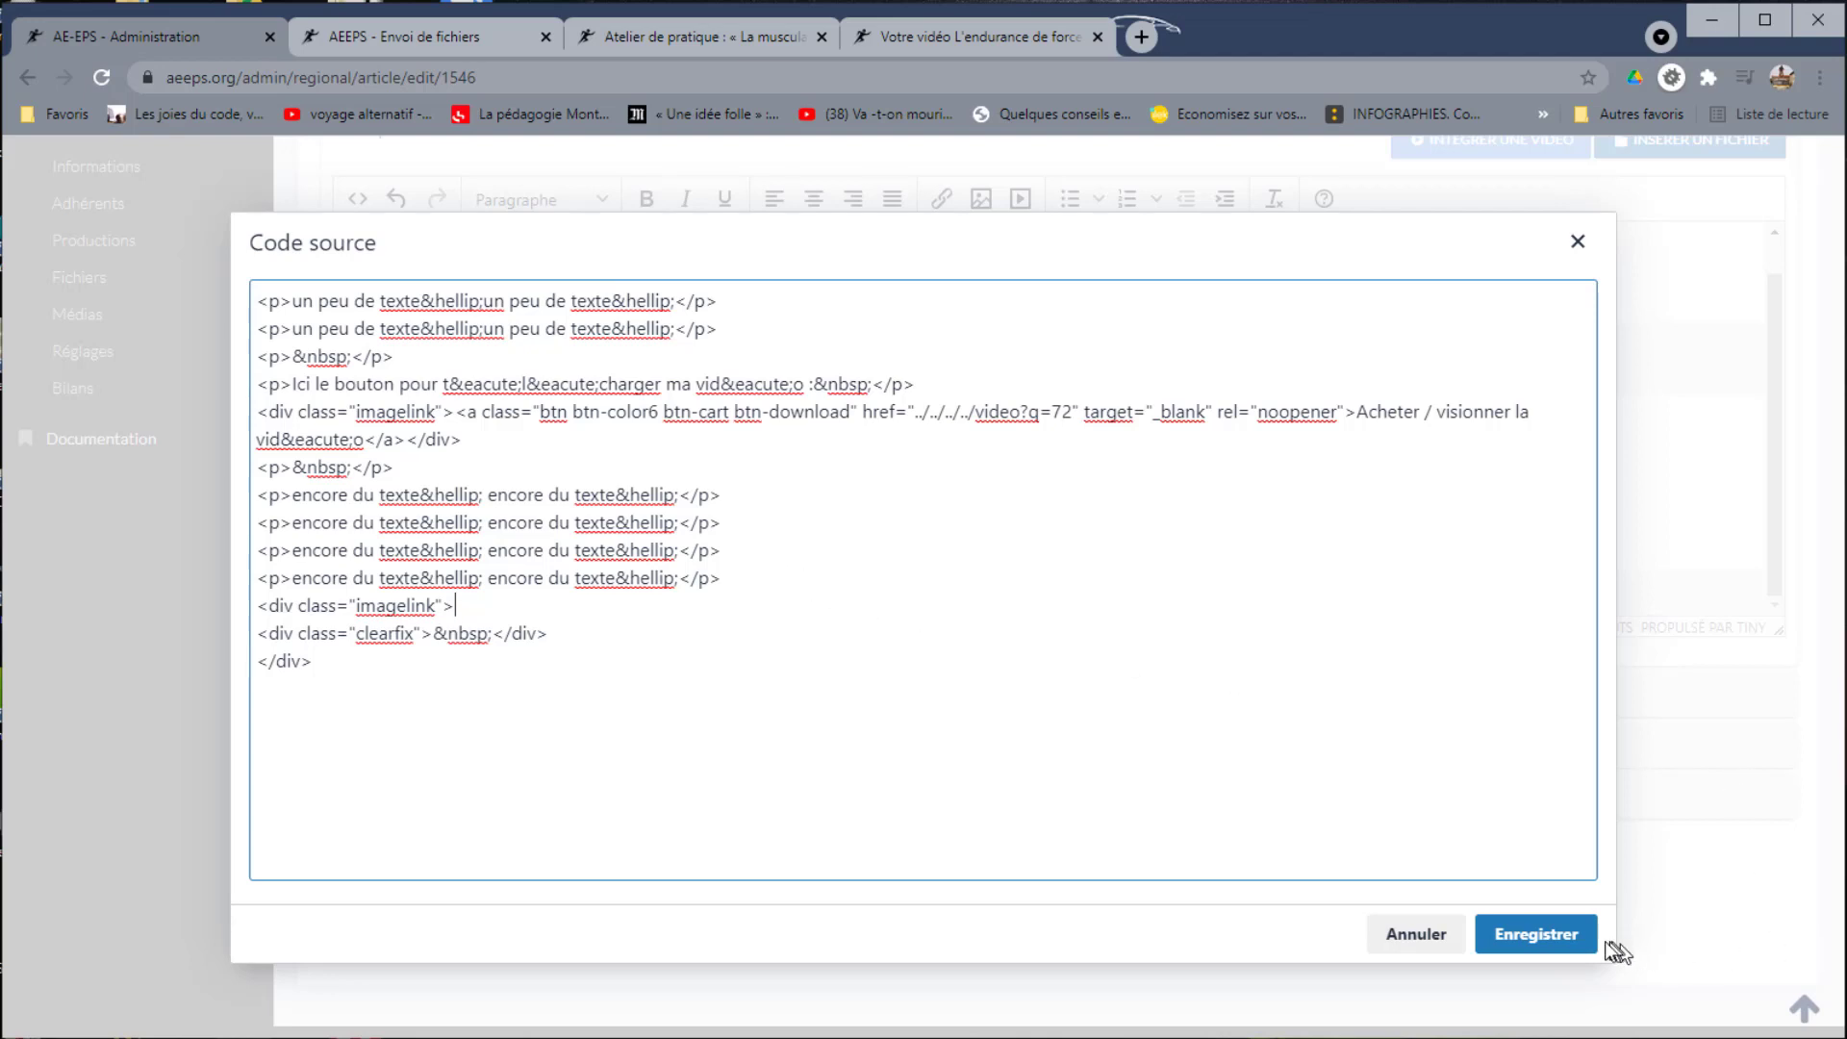
left_click(1569, 943)
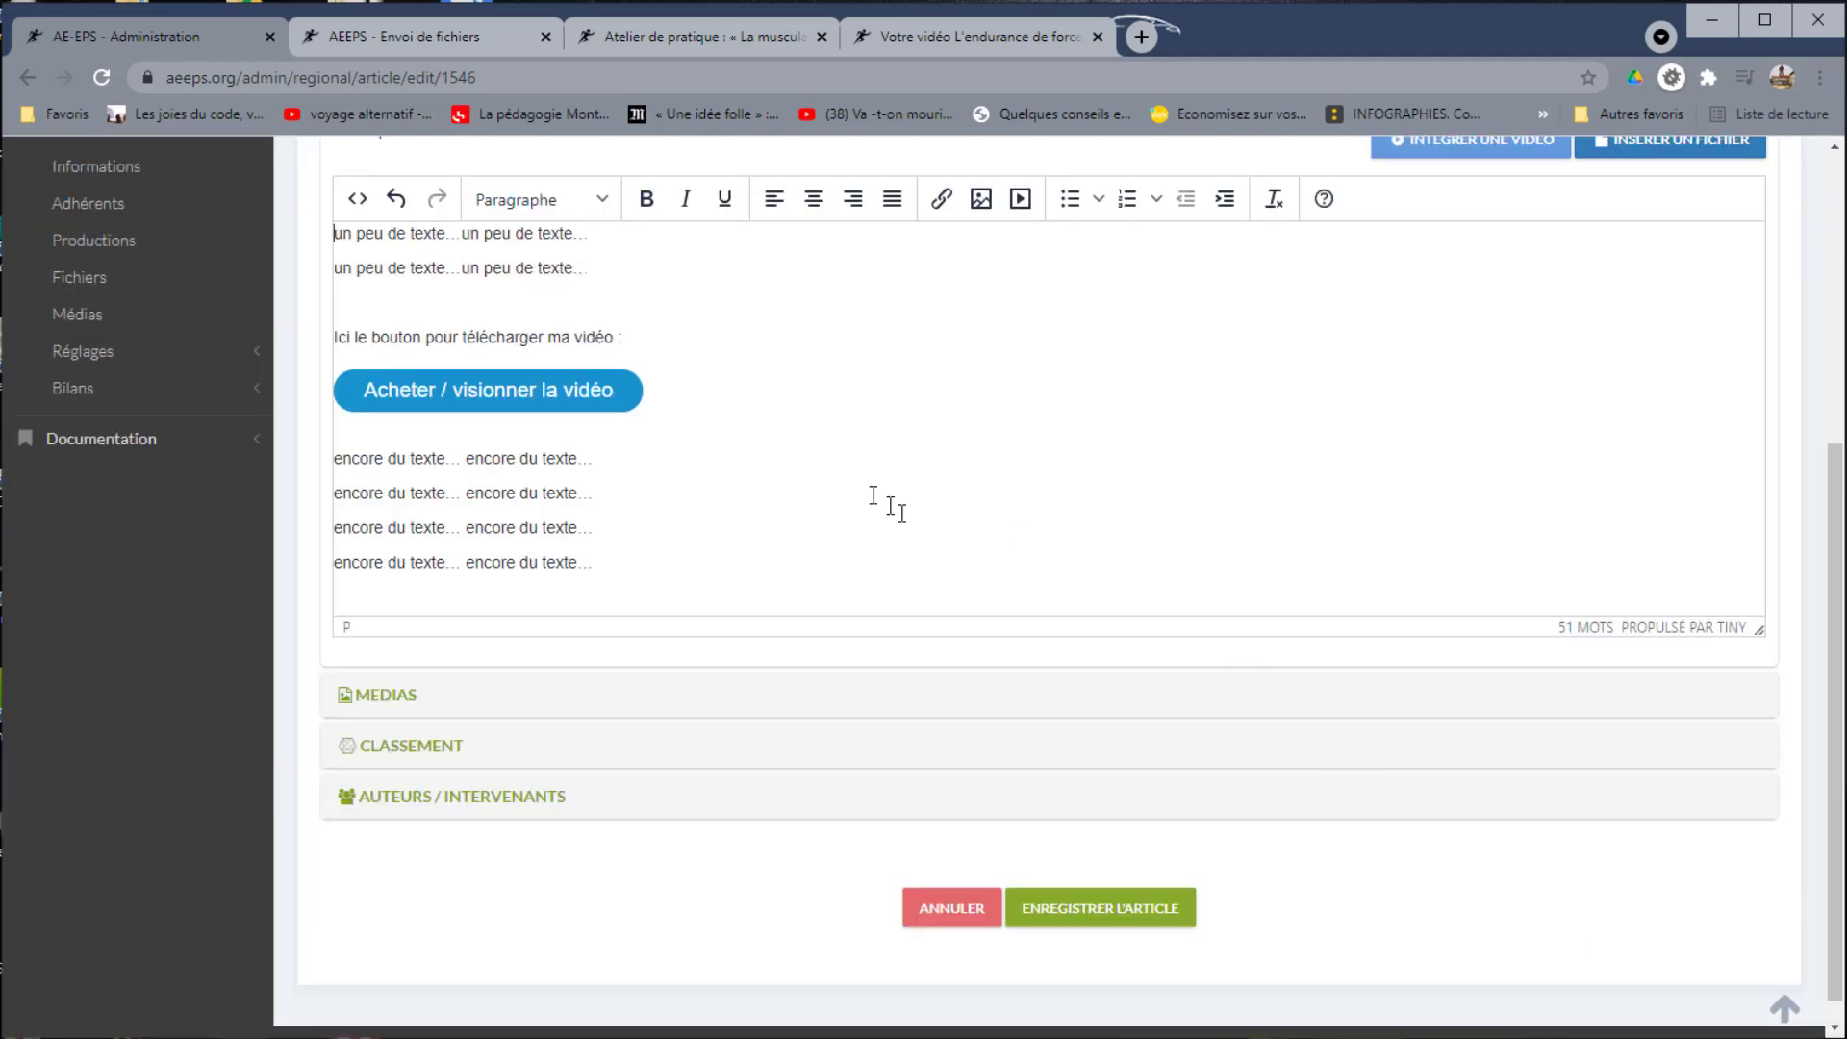
- Center the "Acheter / visionner la vidéo" button in the description
left_click(693, 397)
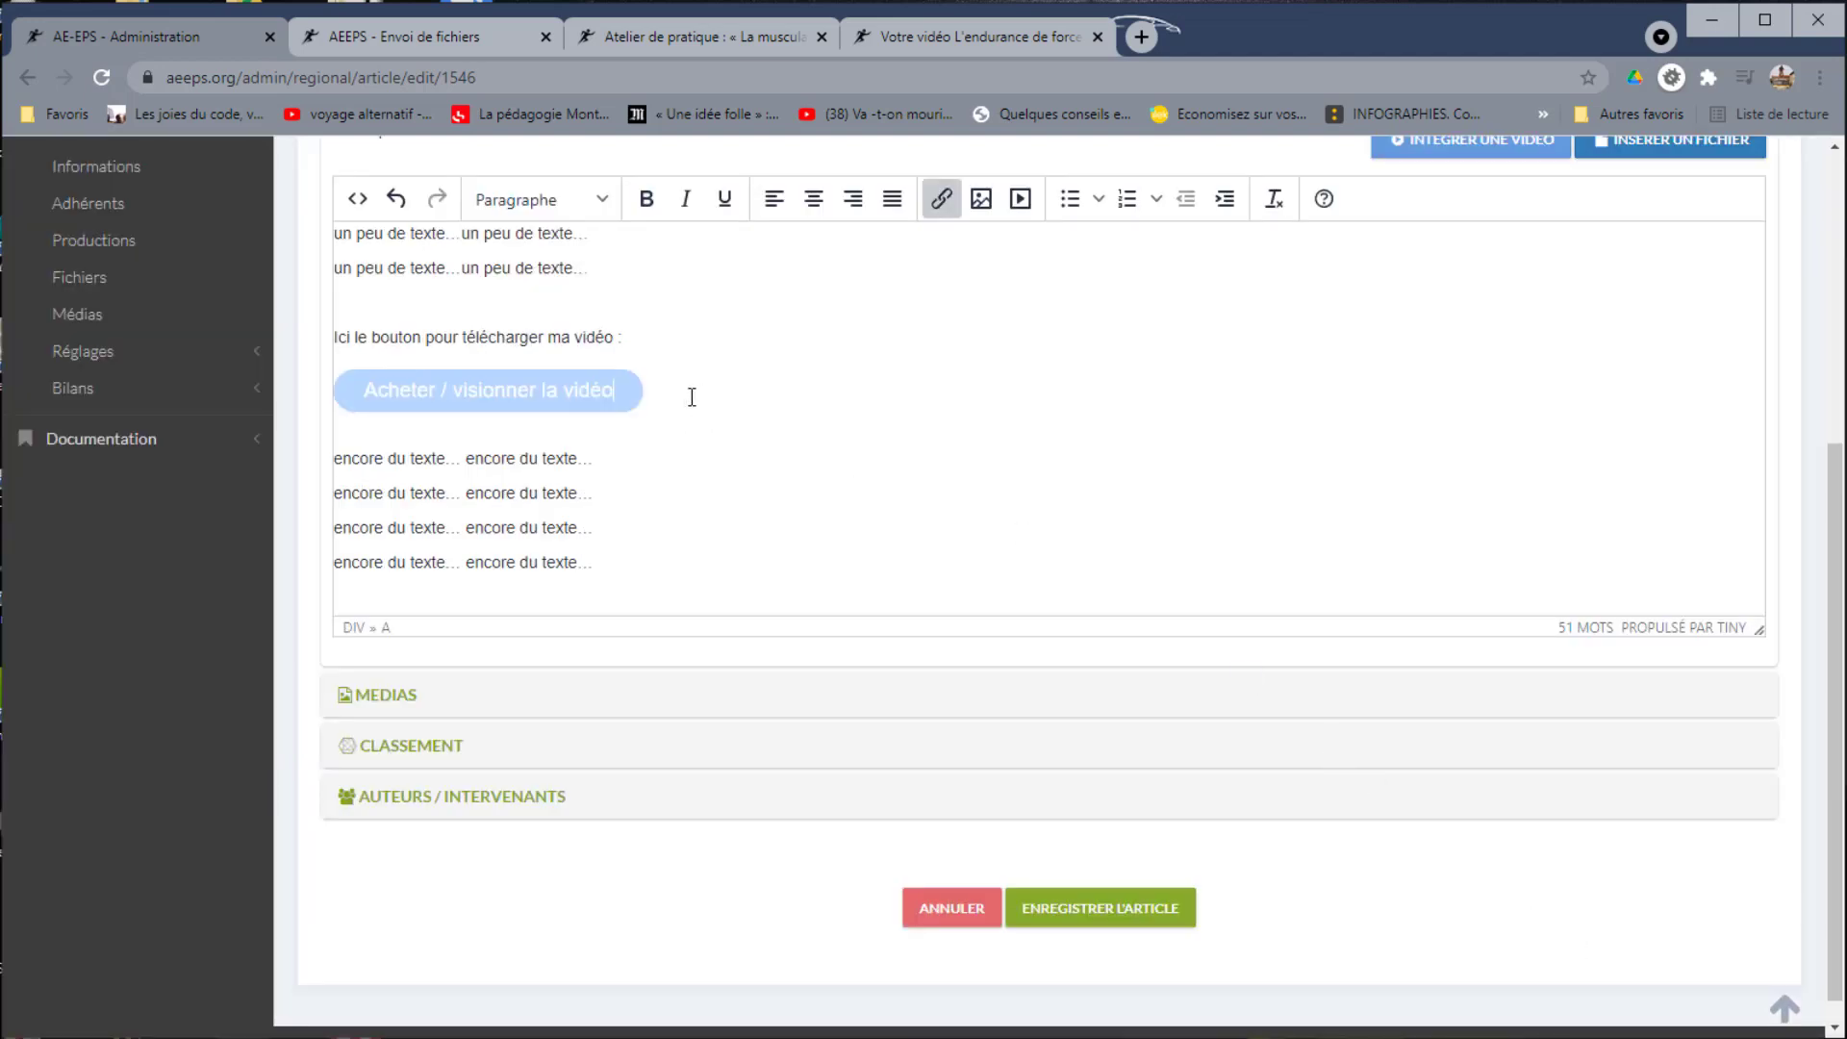
left_click(664, 327)
left_click(662, 384)
left_click(814, 204)
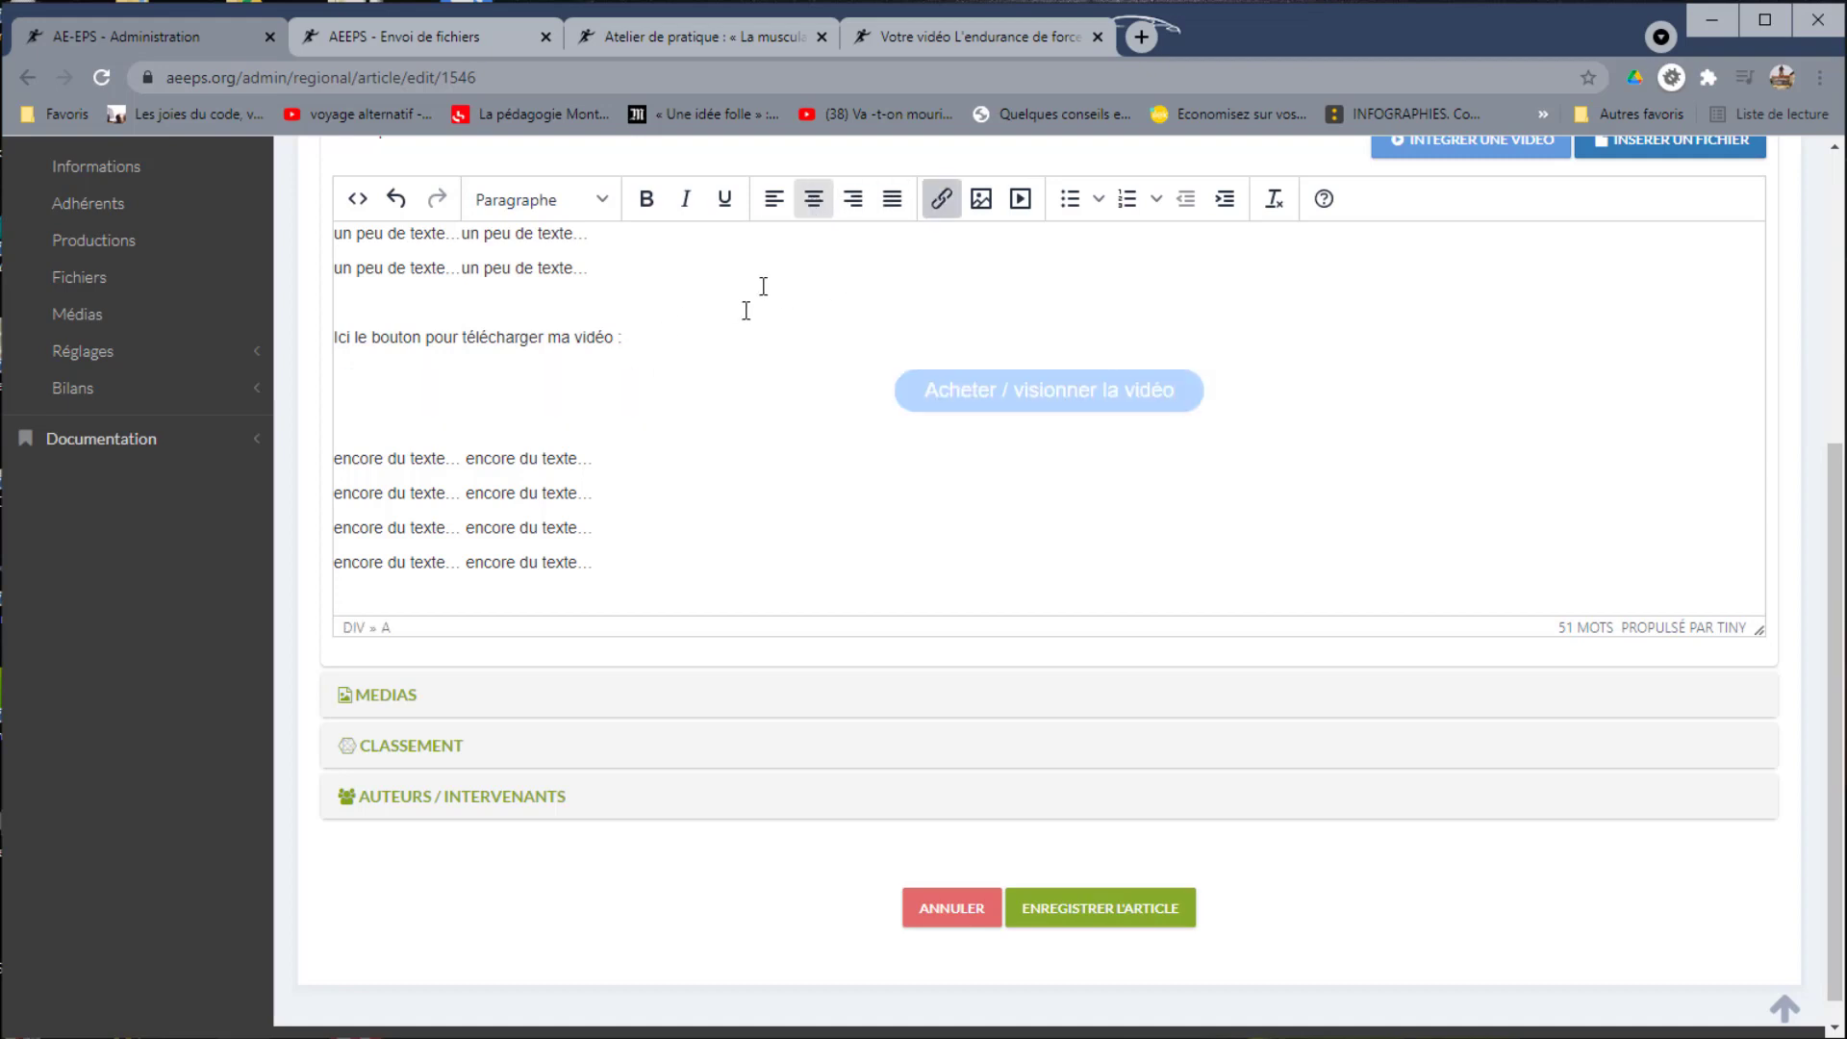
left_click(654, 346)
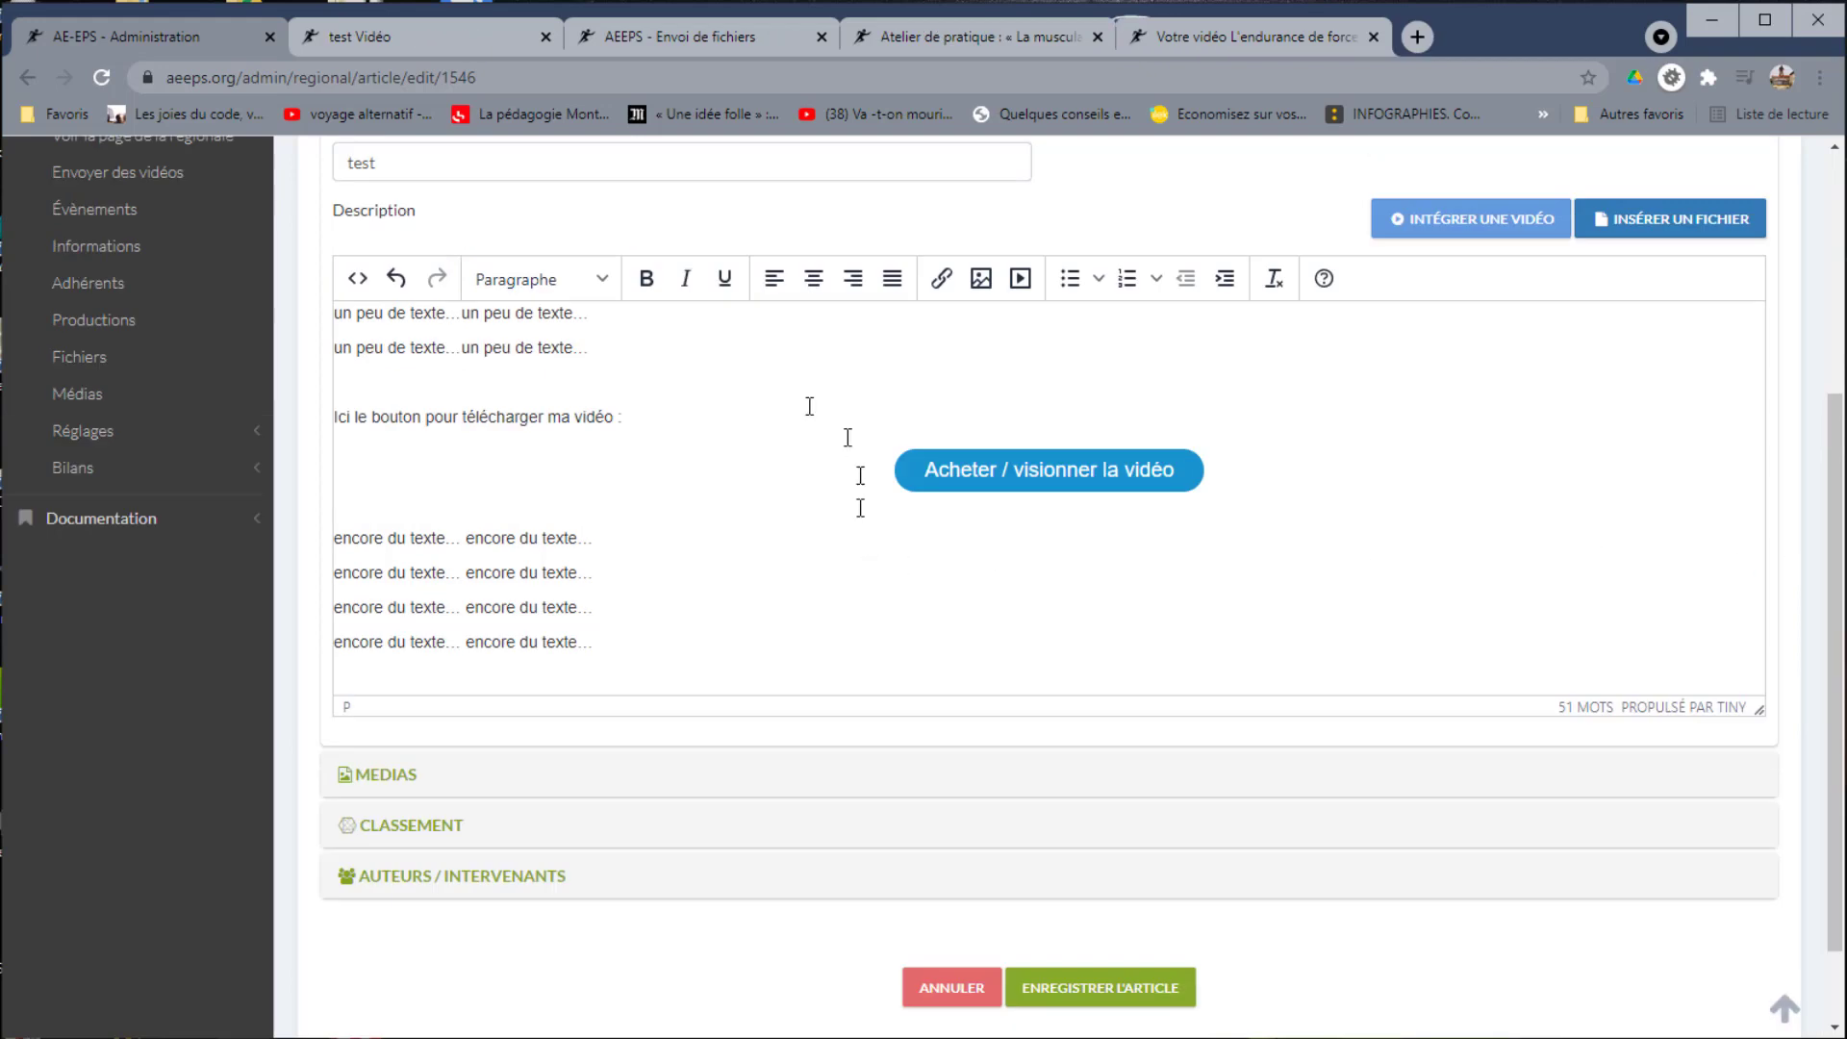
- Save the article and close the old "test Vidéo" preview page
scroll(756, 466, "down", 1)
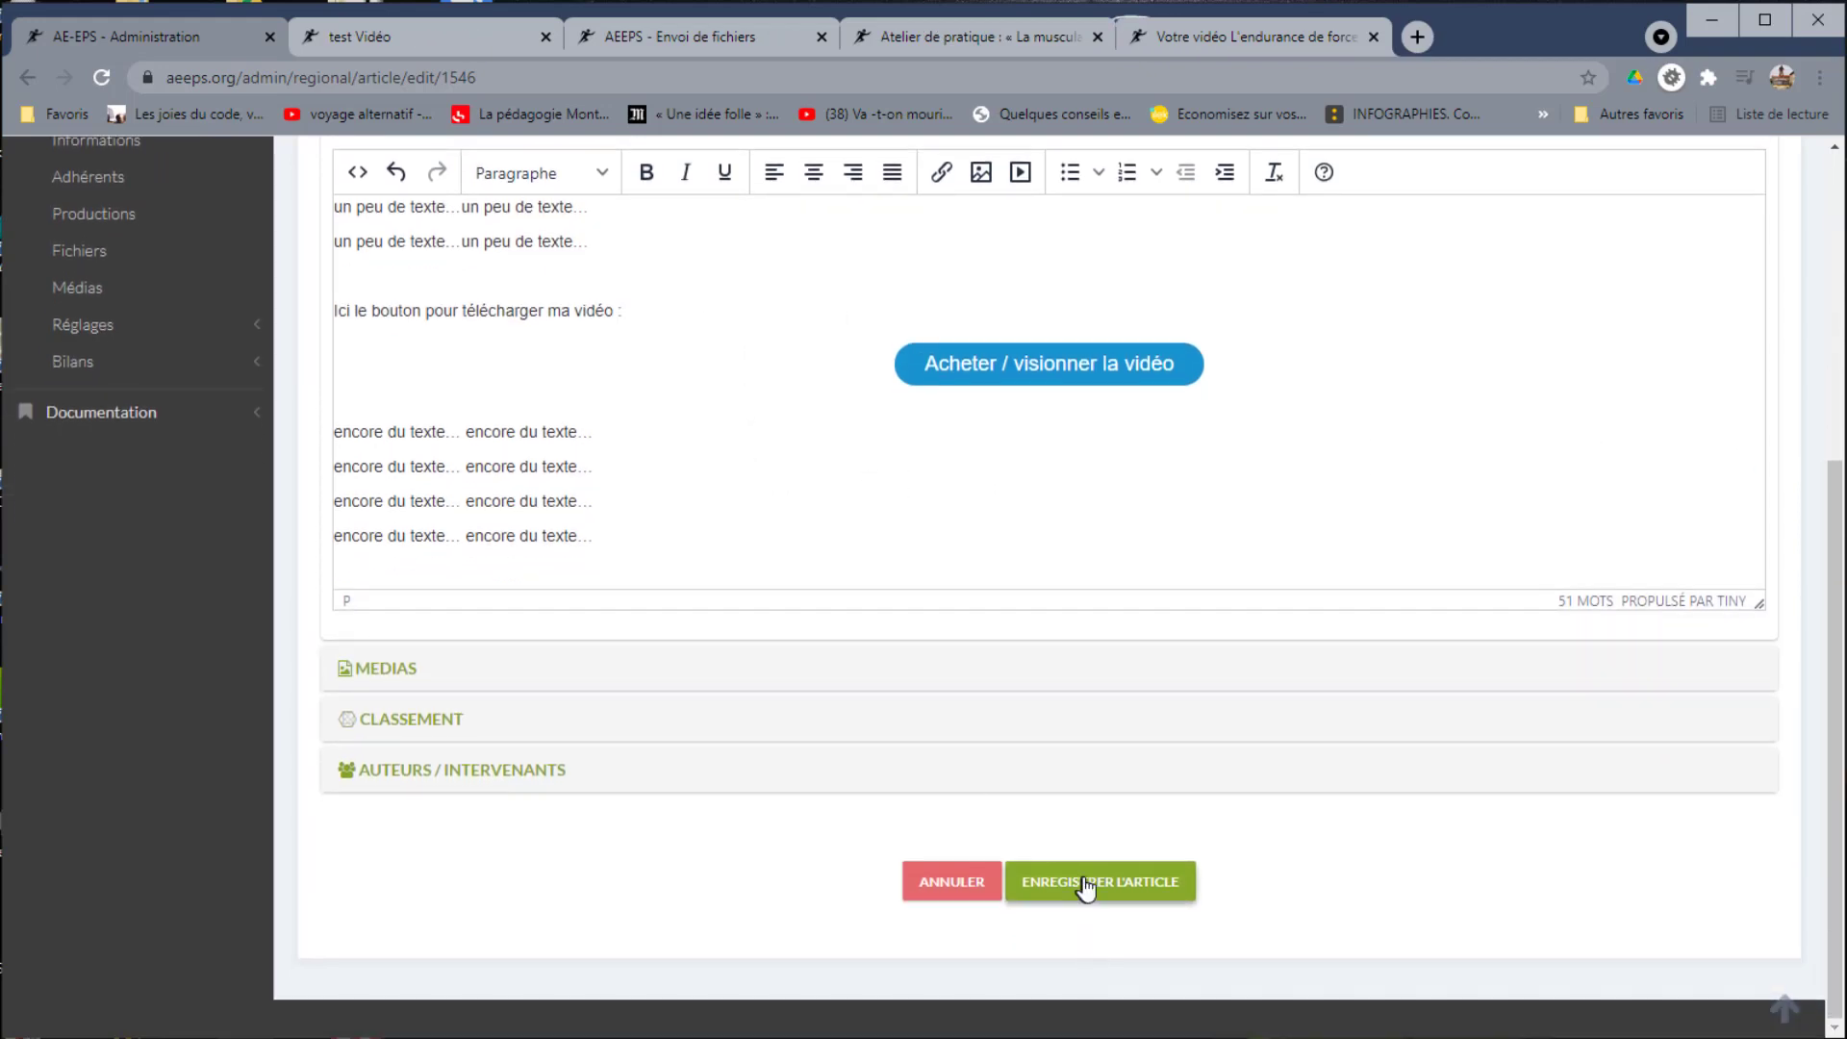
left_click(1088, 885)
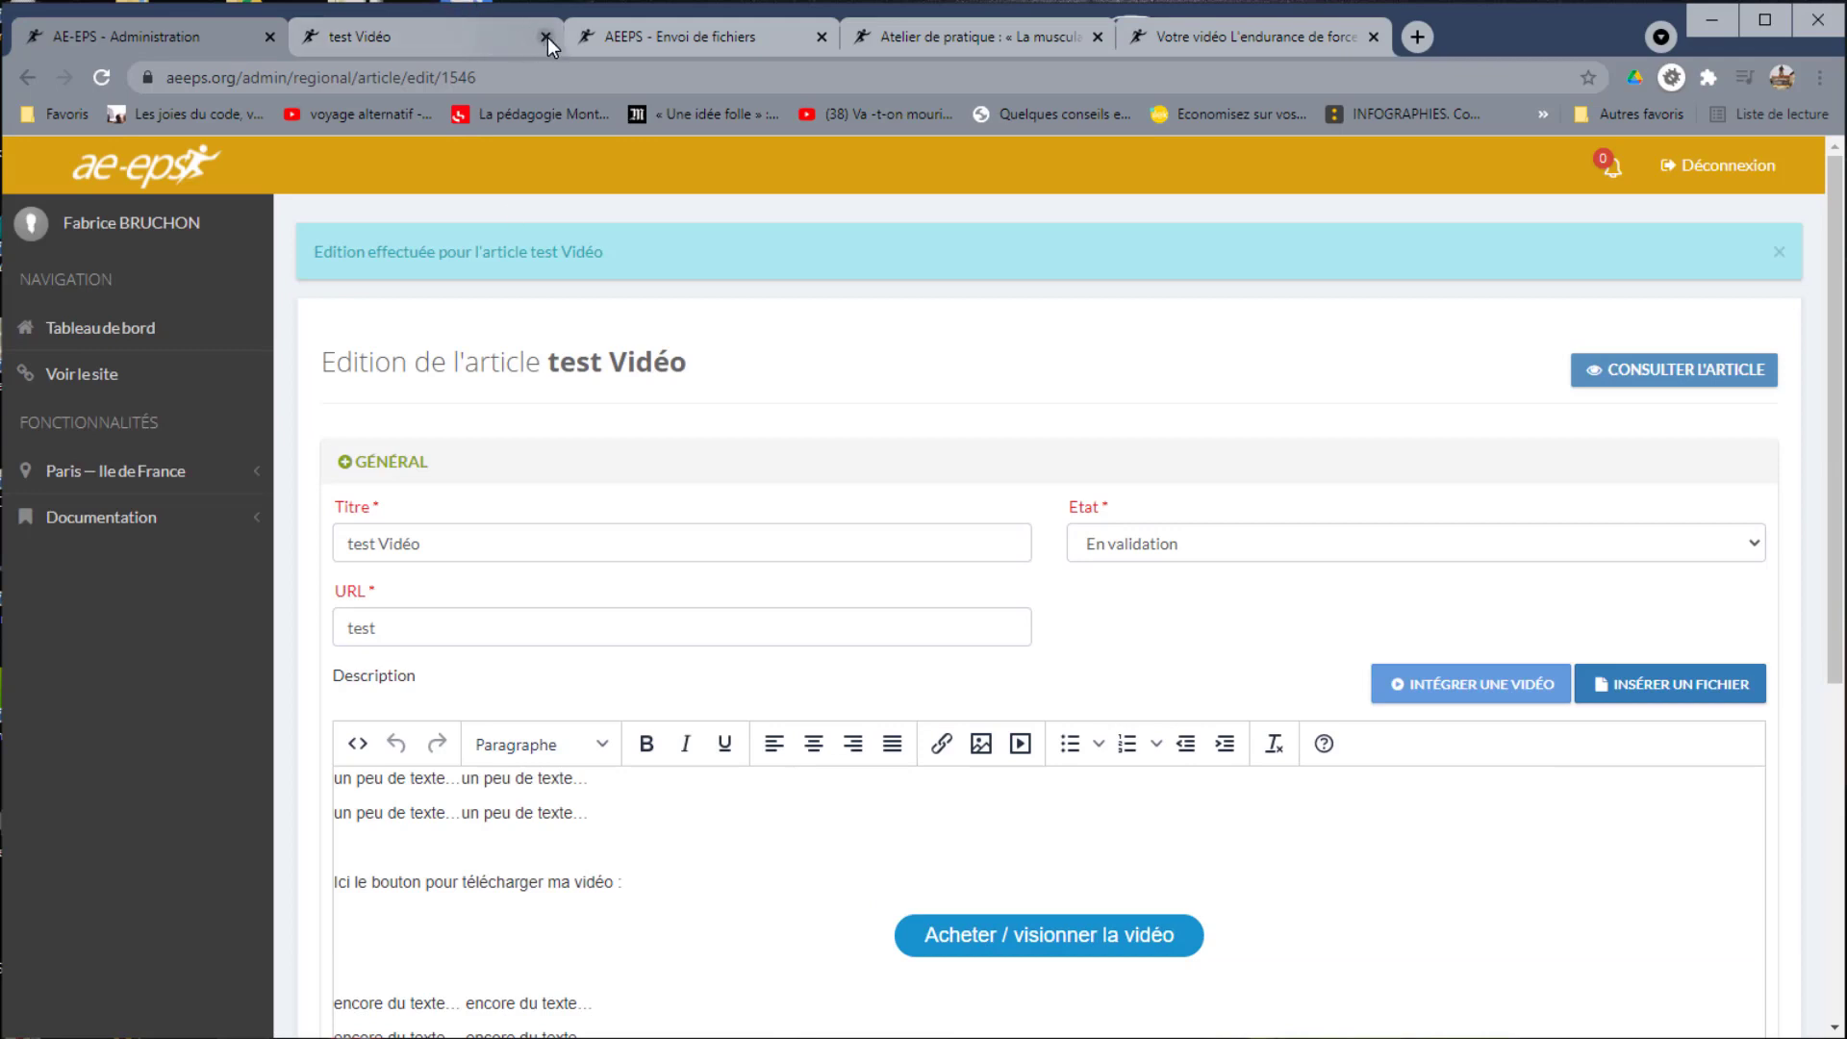
left_click(545, 38)
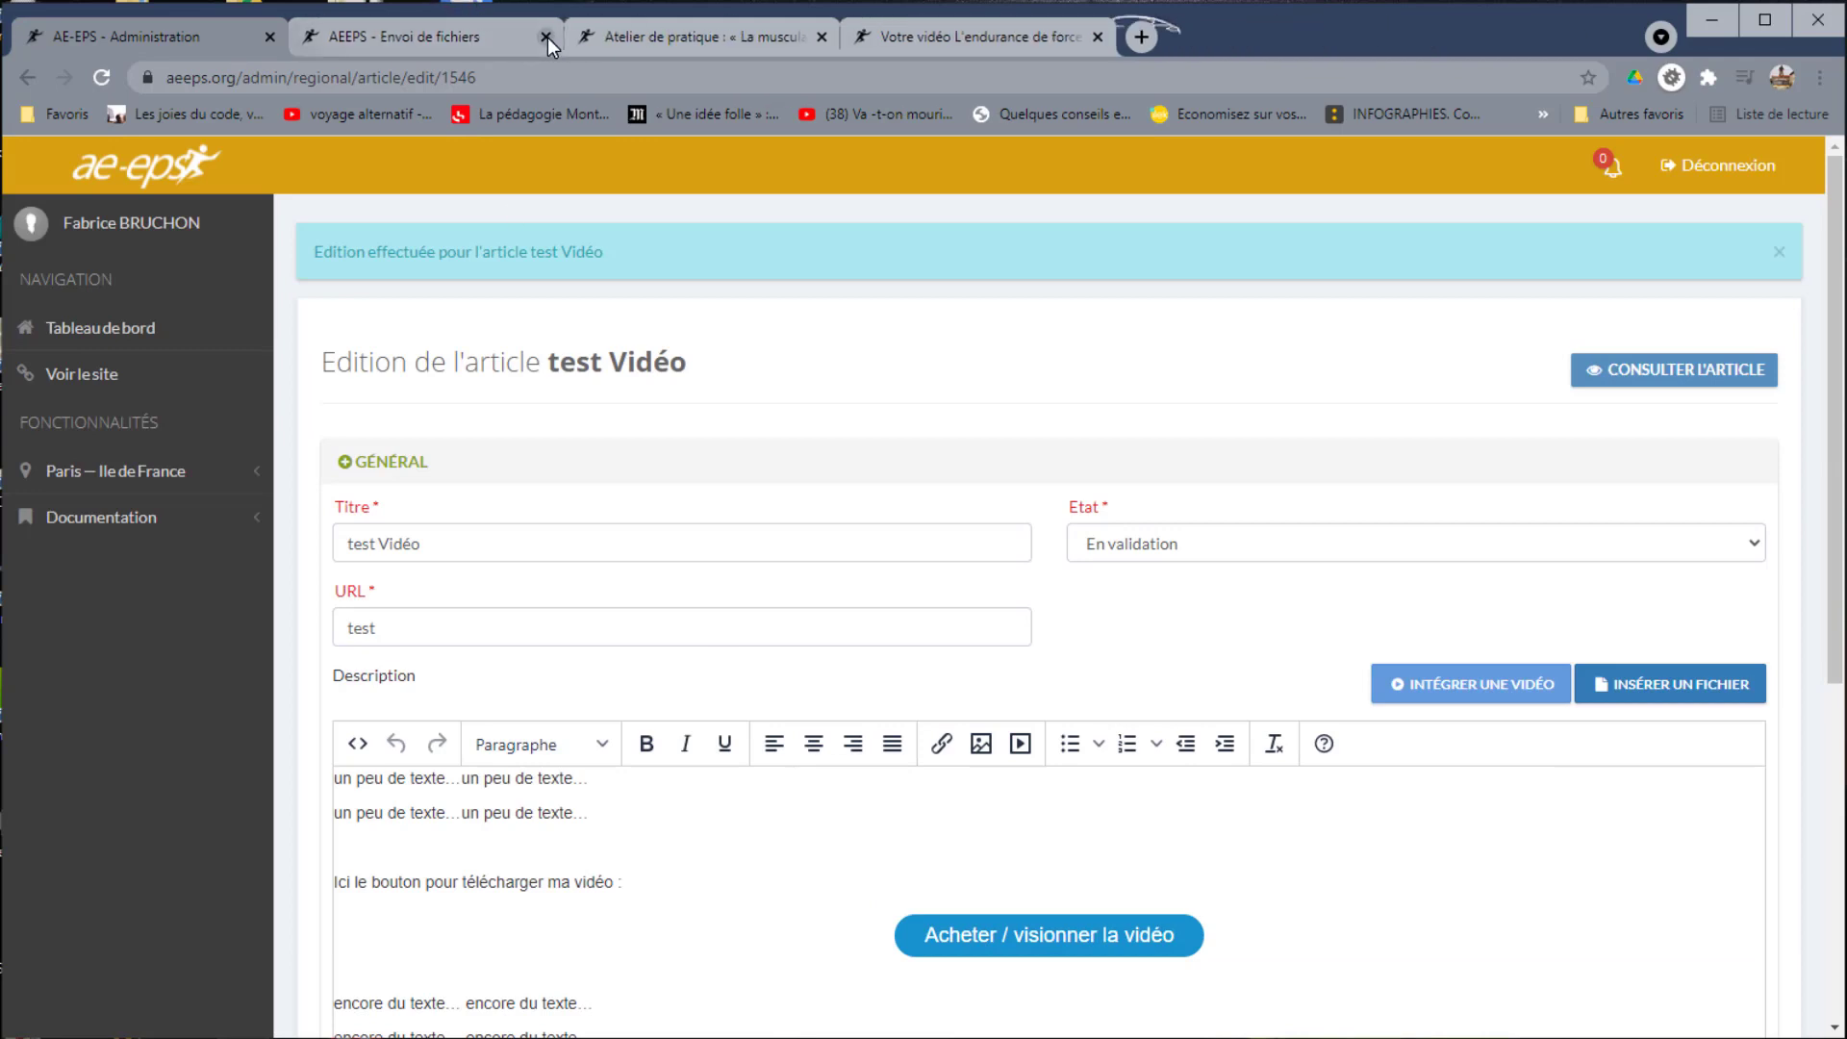
- View the saved article on the site, open the video through its "Acheter / visionner la vidéo" button, and dismiss the notice
left_click(1652, 385)
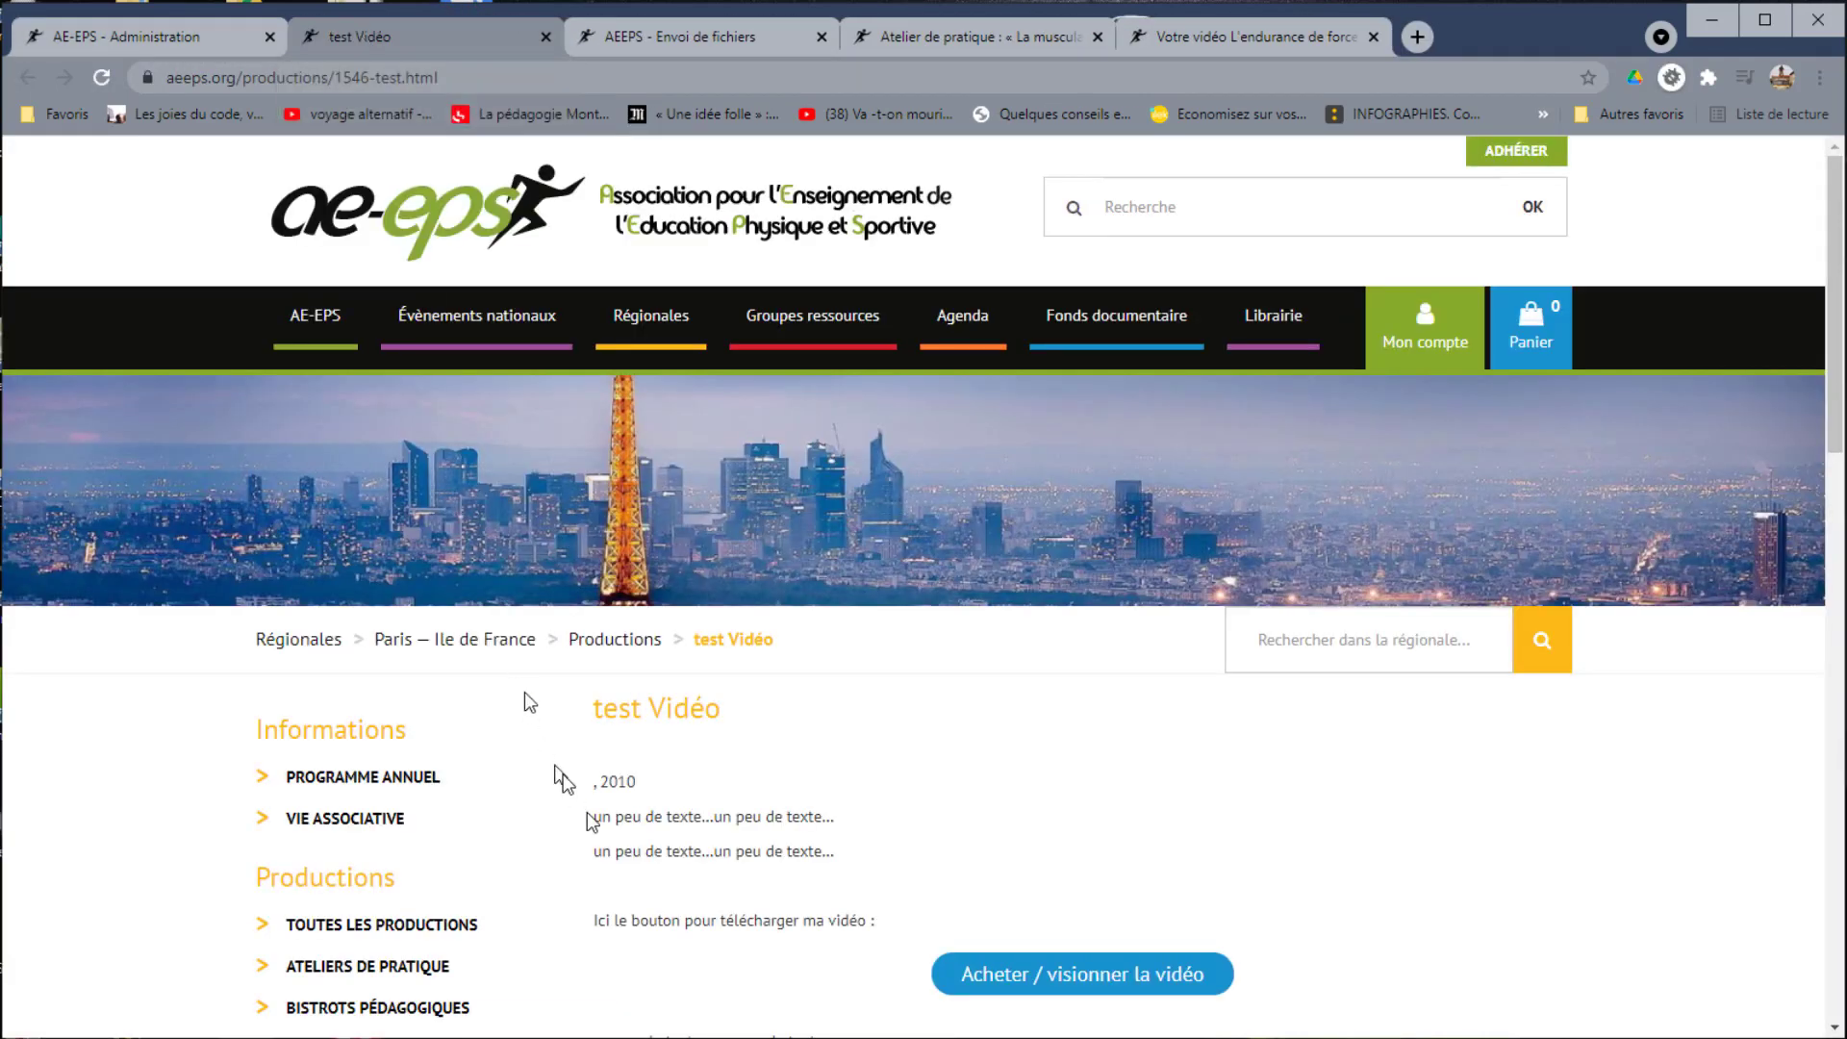
scroll(693, 760, "down", 3)
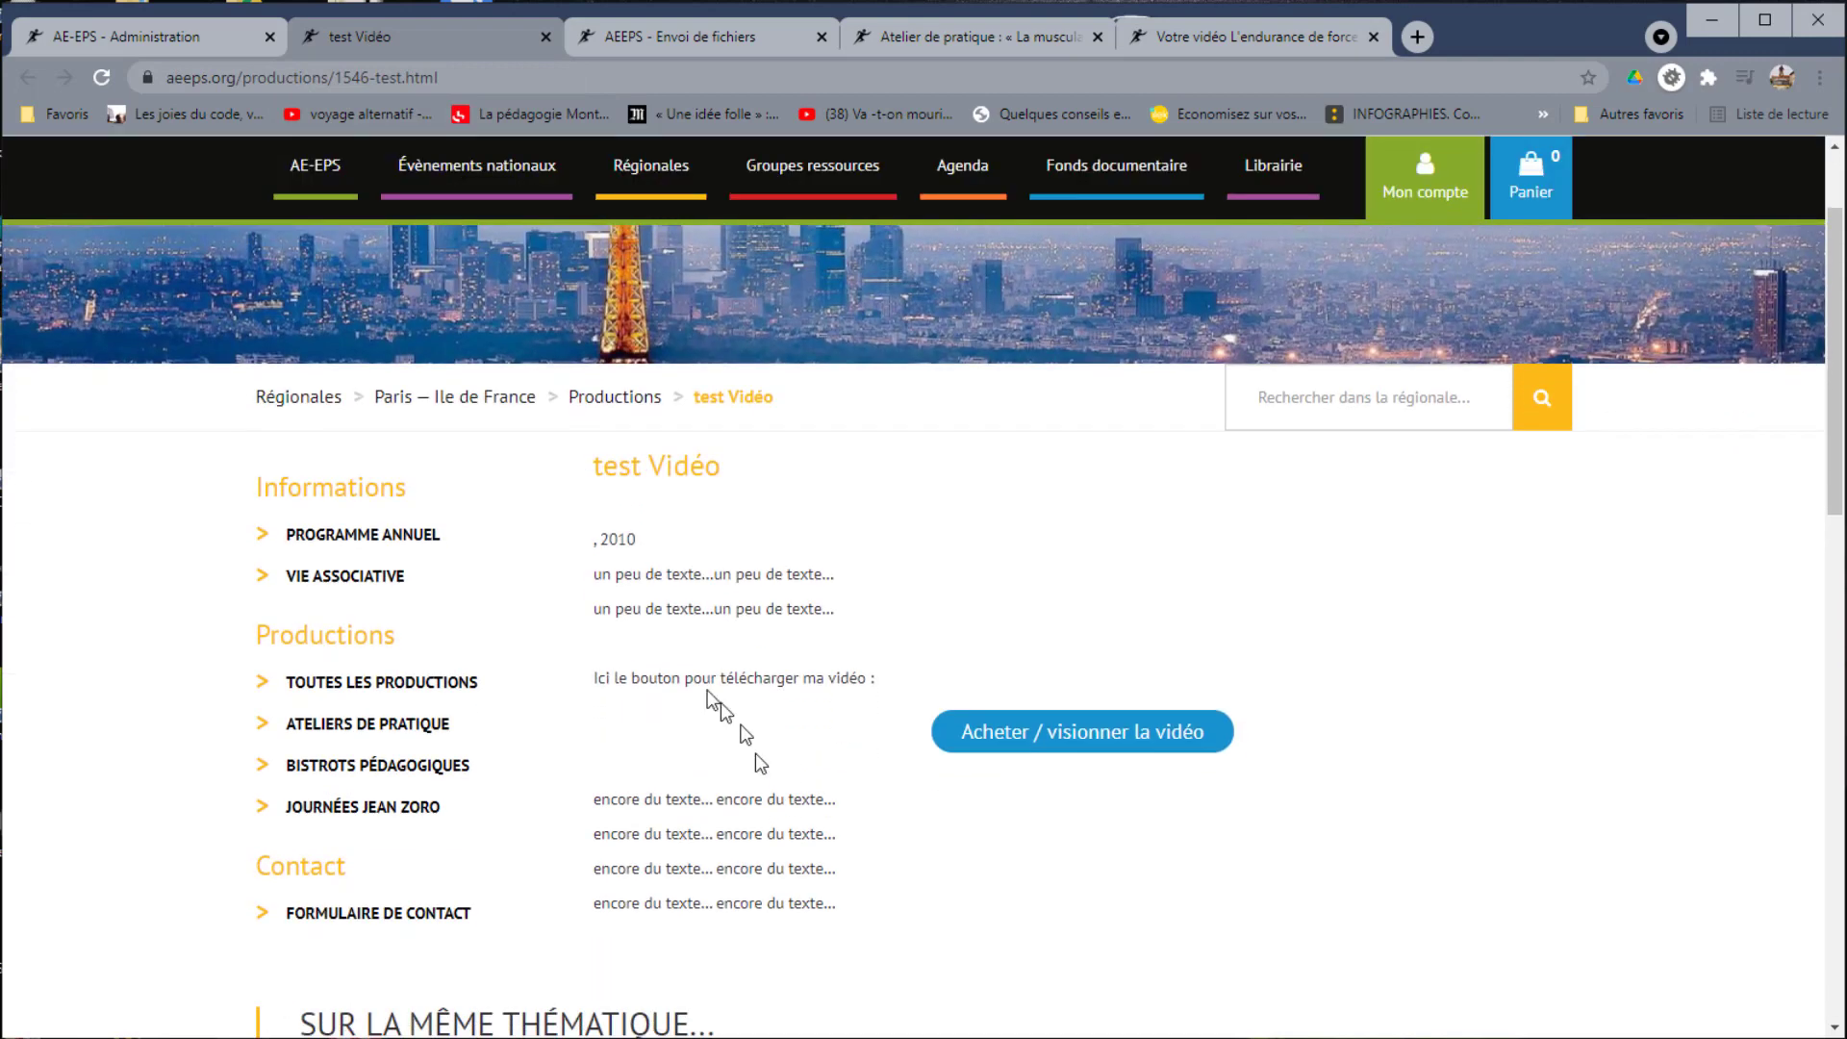
left_click(1037, 736)
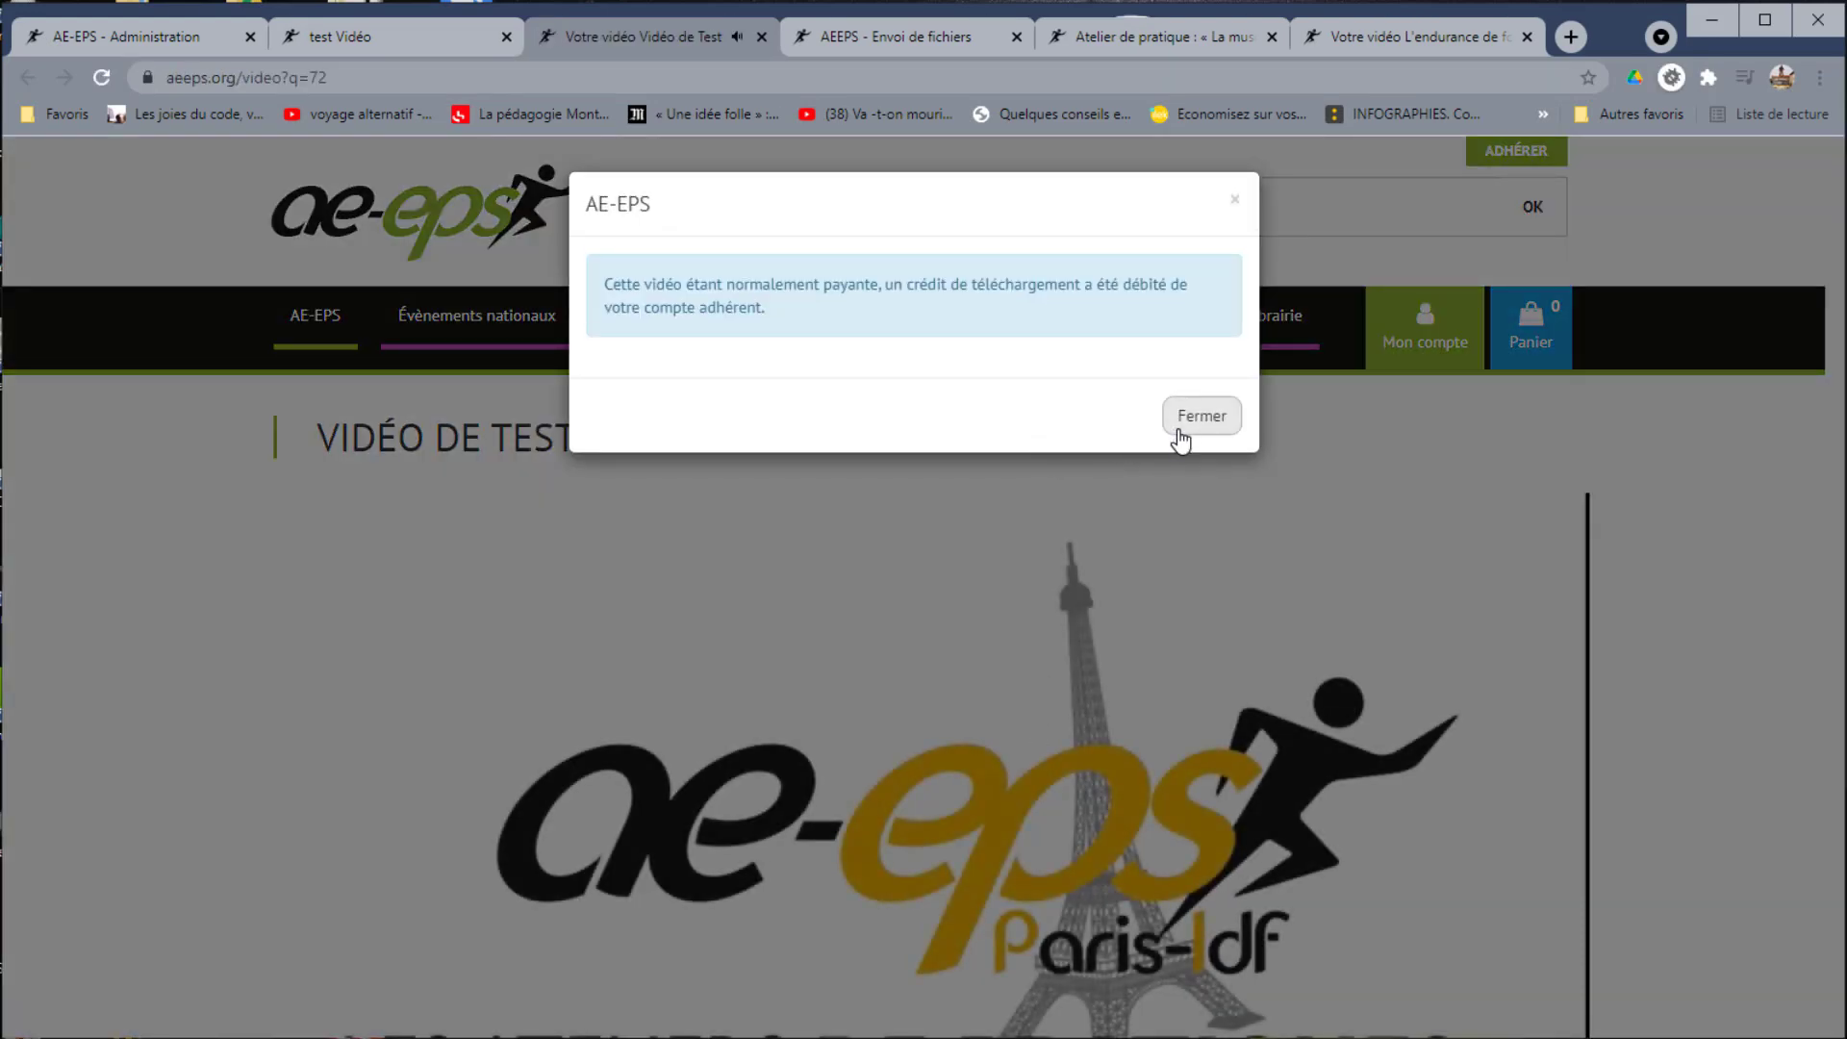
left_click(1202, 415)
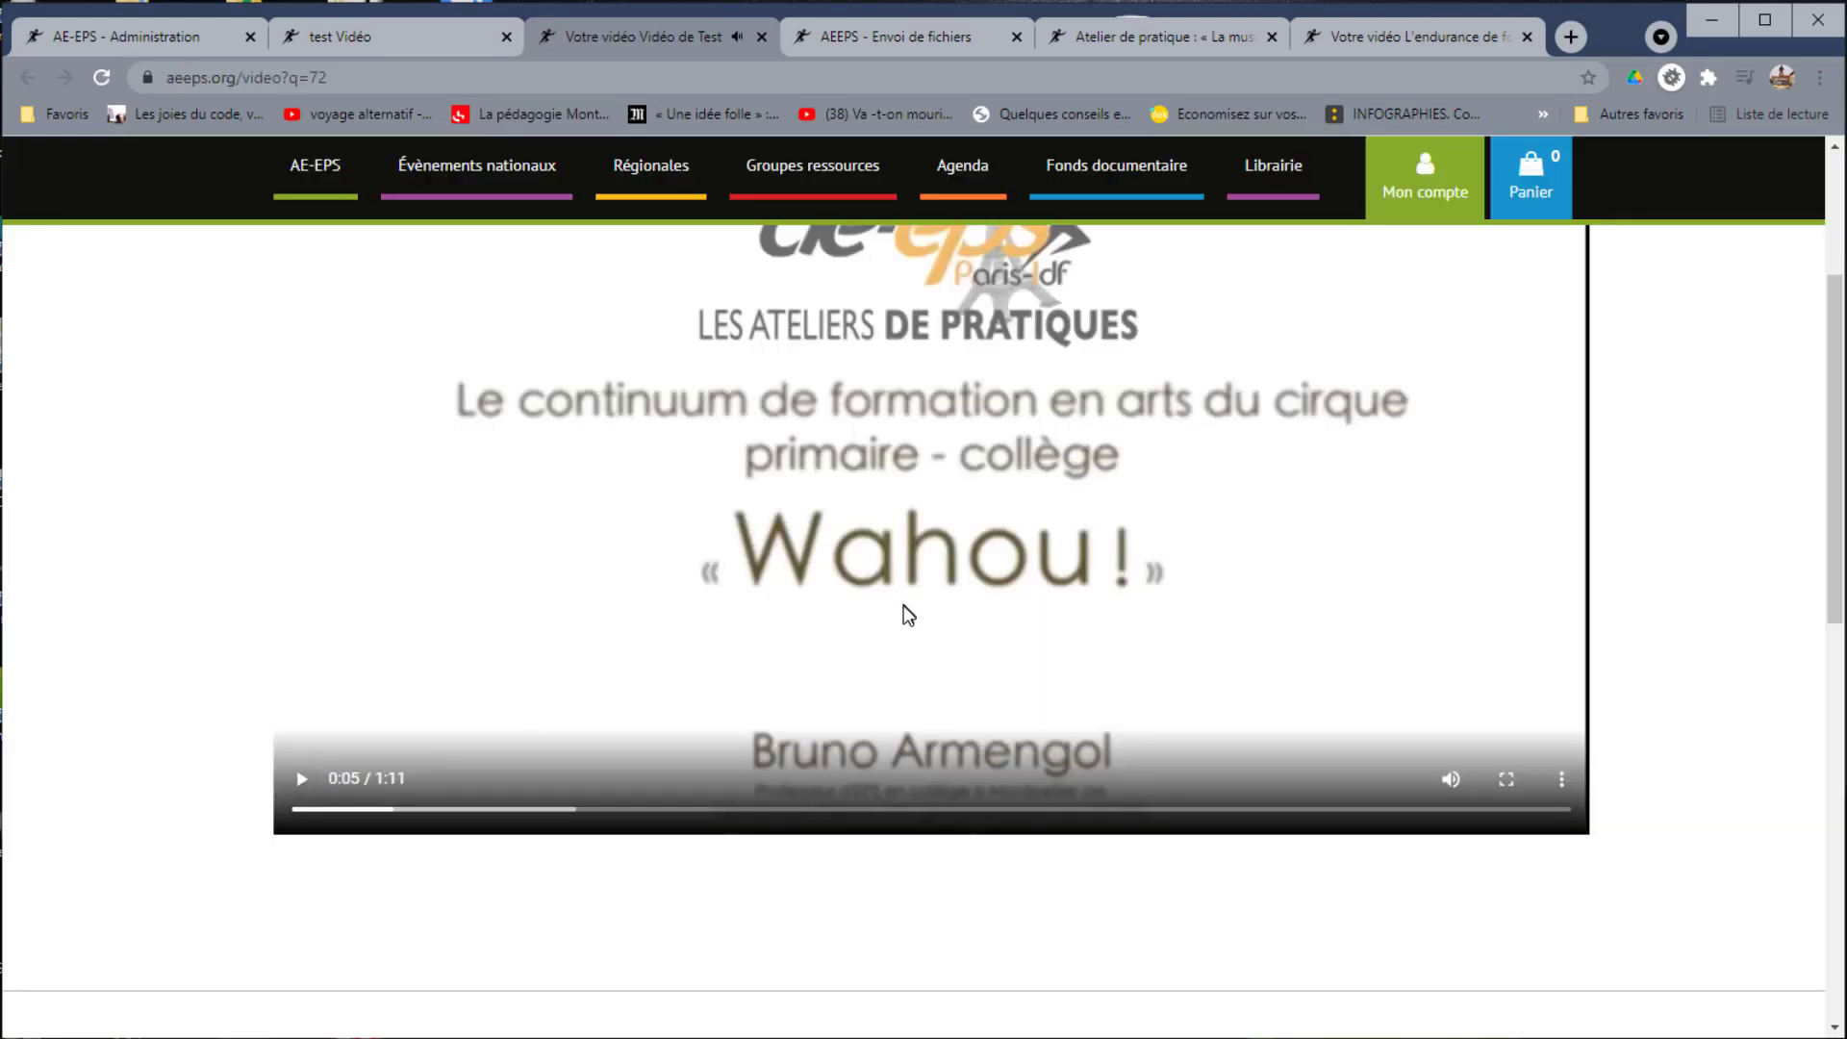
- Examine the video page's title and player
scroll(903, 606, "up", 4)
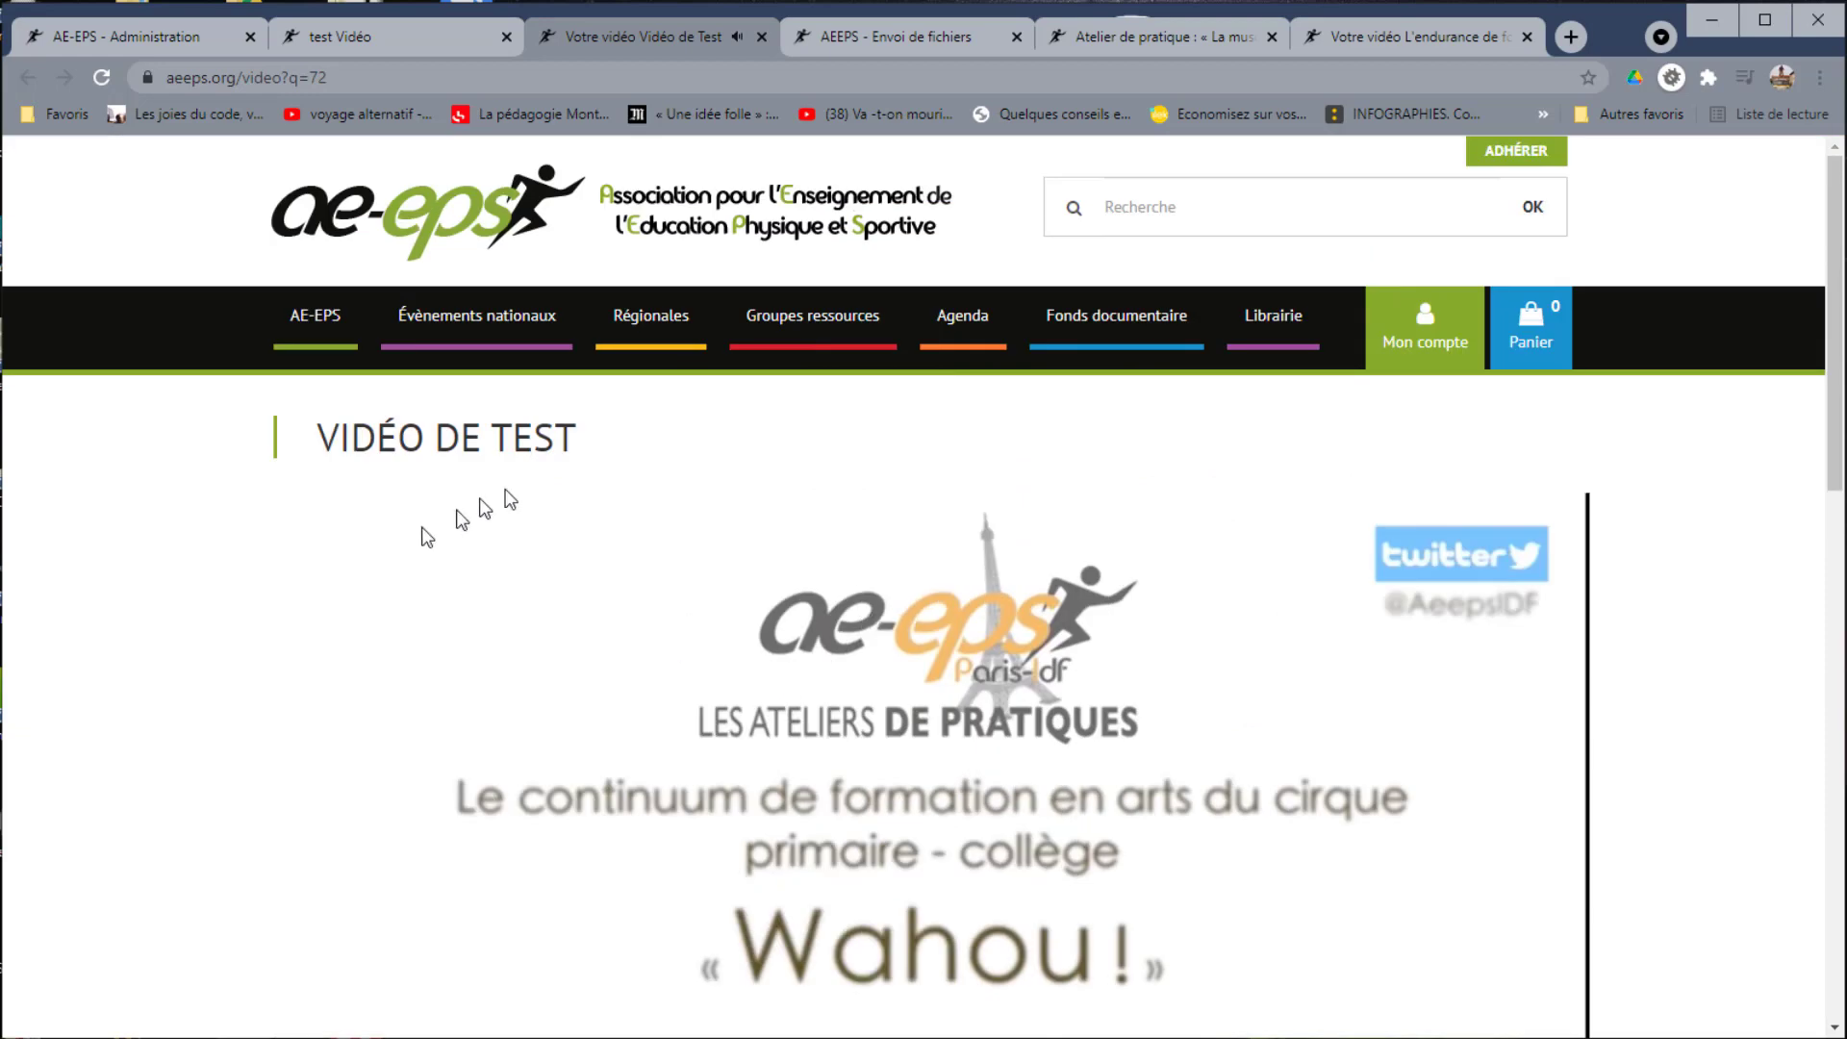
mouse_move(1061, 336)
left_click_drag(360, 430, 538, 434)
scroll(941, 737, "down", 6)
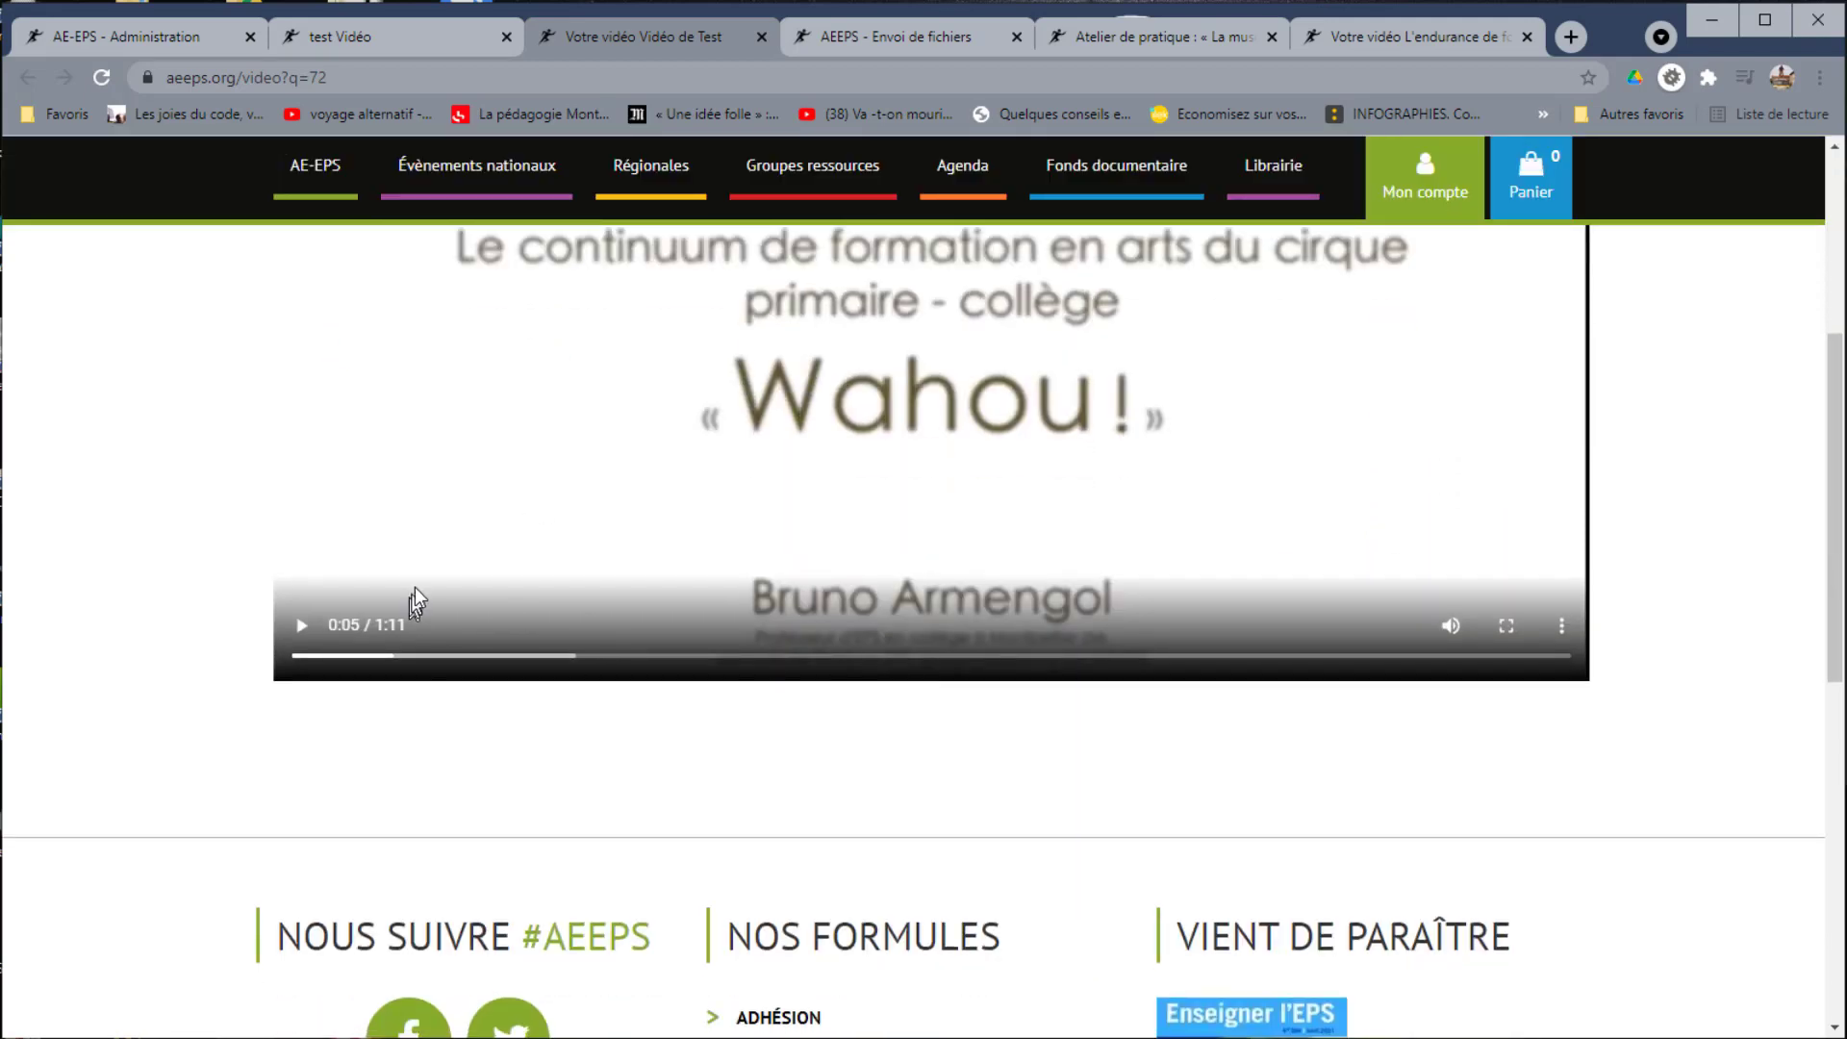
scroll(837, 481, "up", 1)
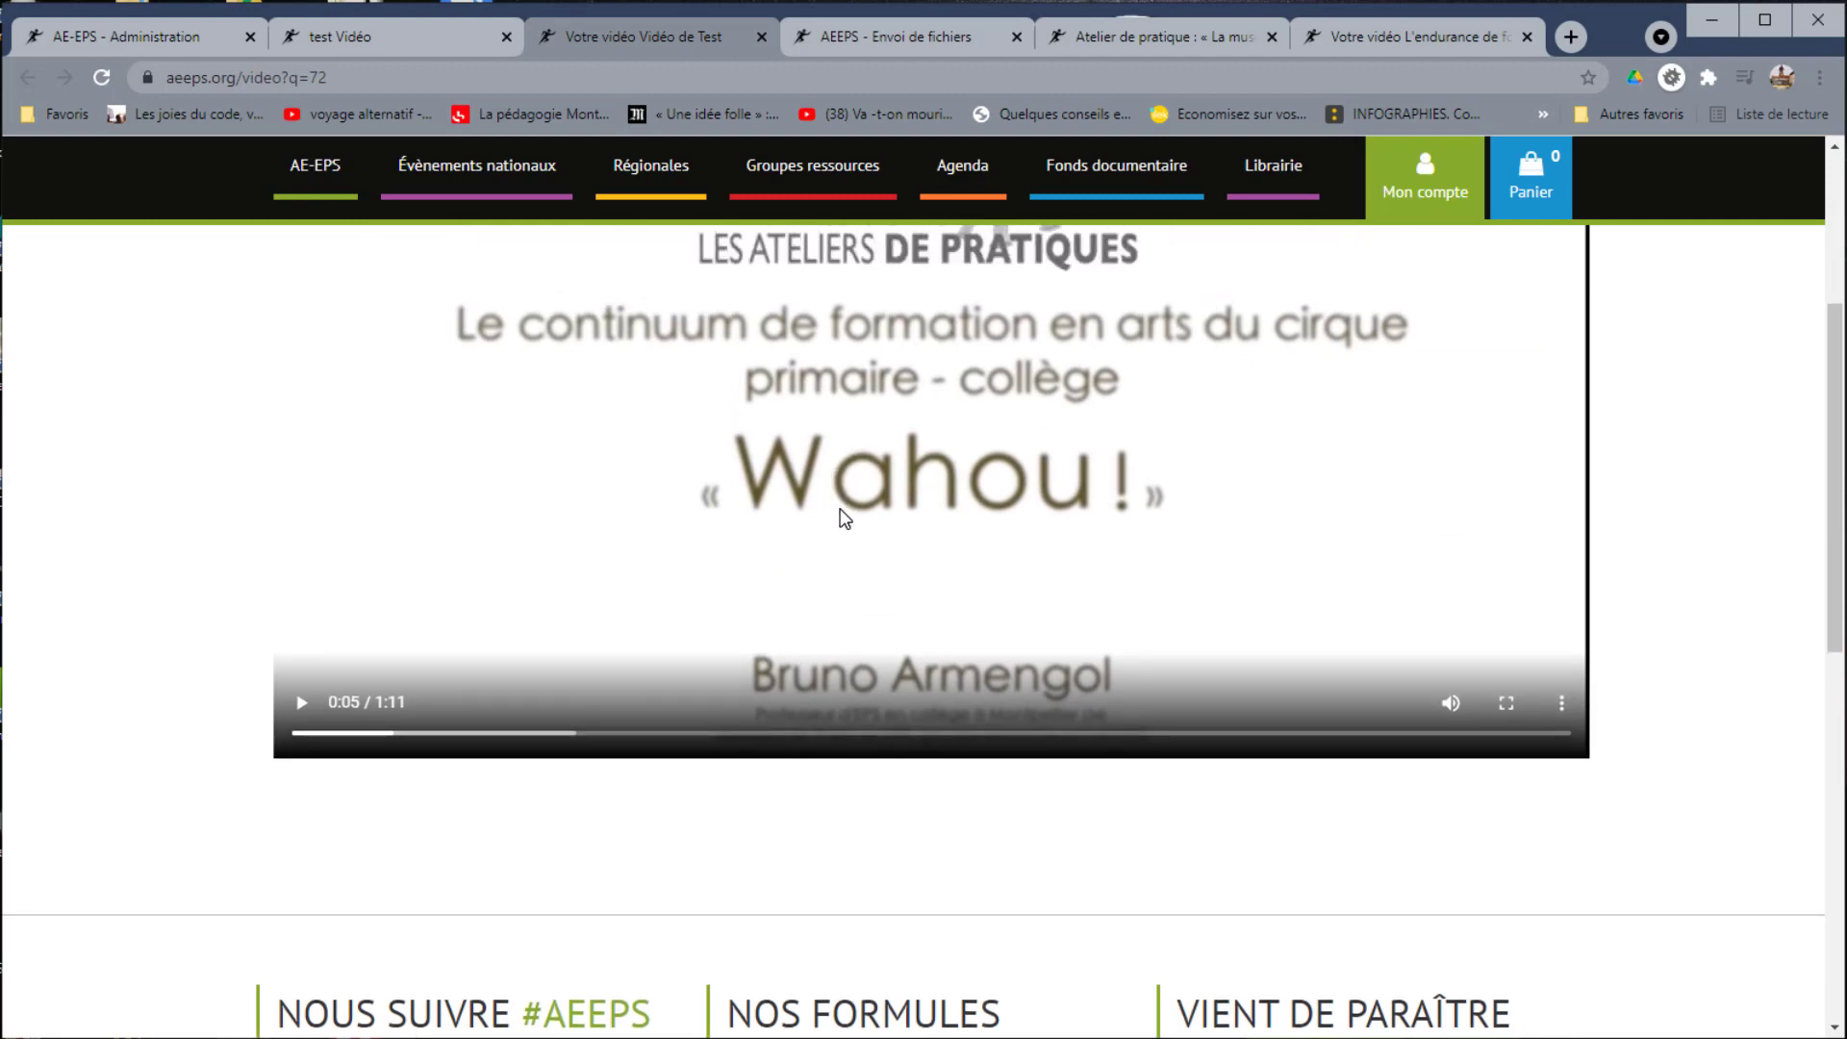
- Check the test article in the editor, then look over the video purchase buttons in the "Atelier de pratique" article on school weight training
key("ctrl+shift+Tab")
scroll(1219, 828, "down", 3)
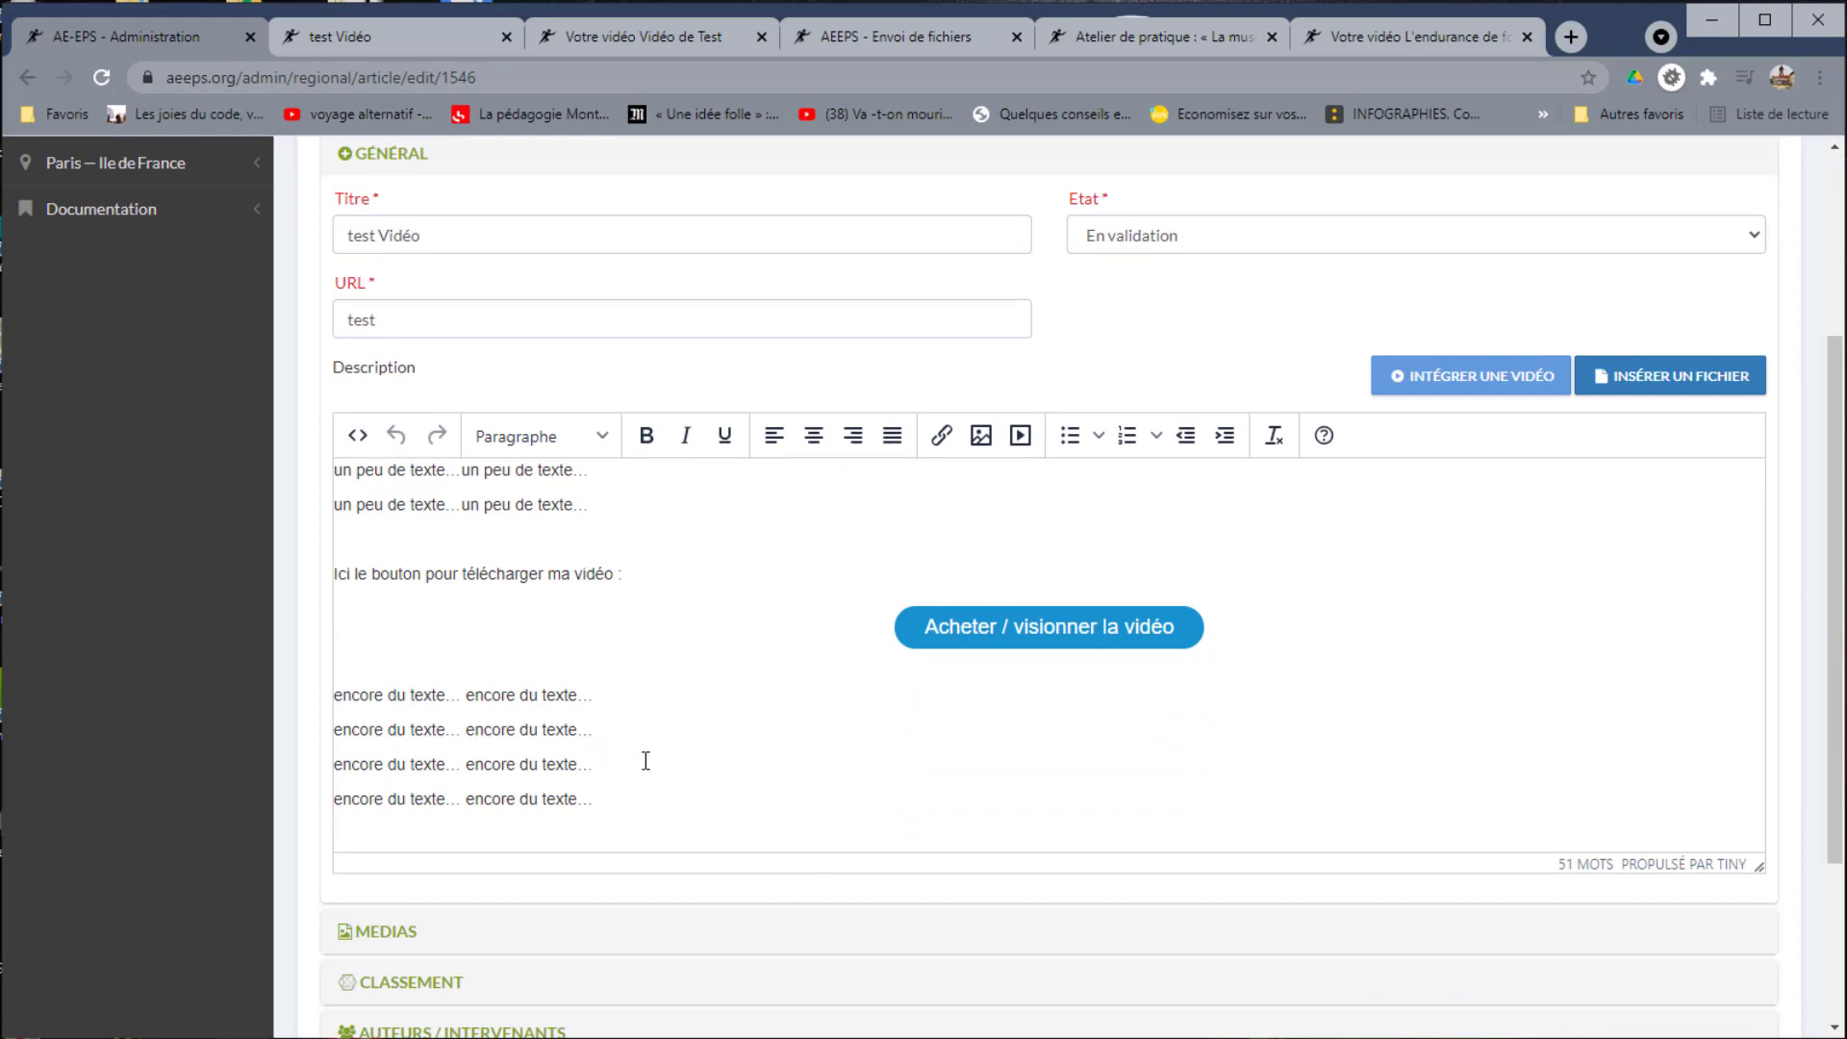
left_click(1135, 36)
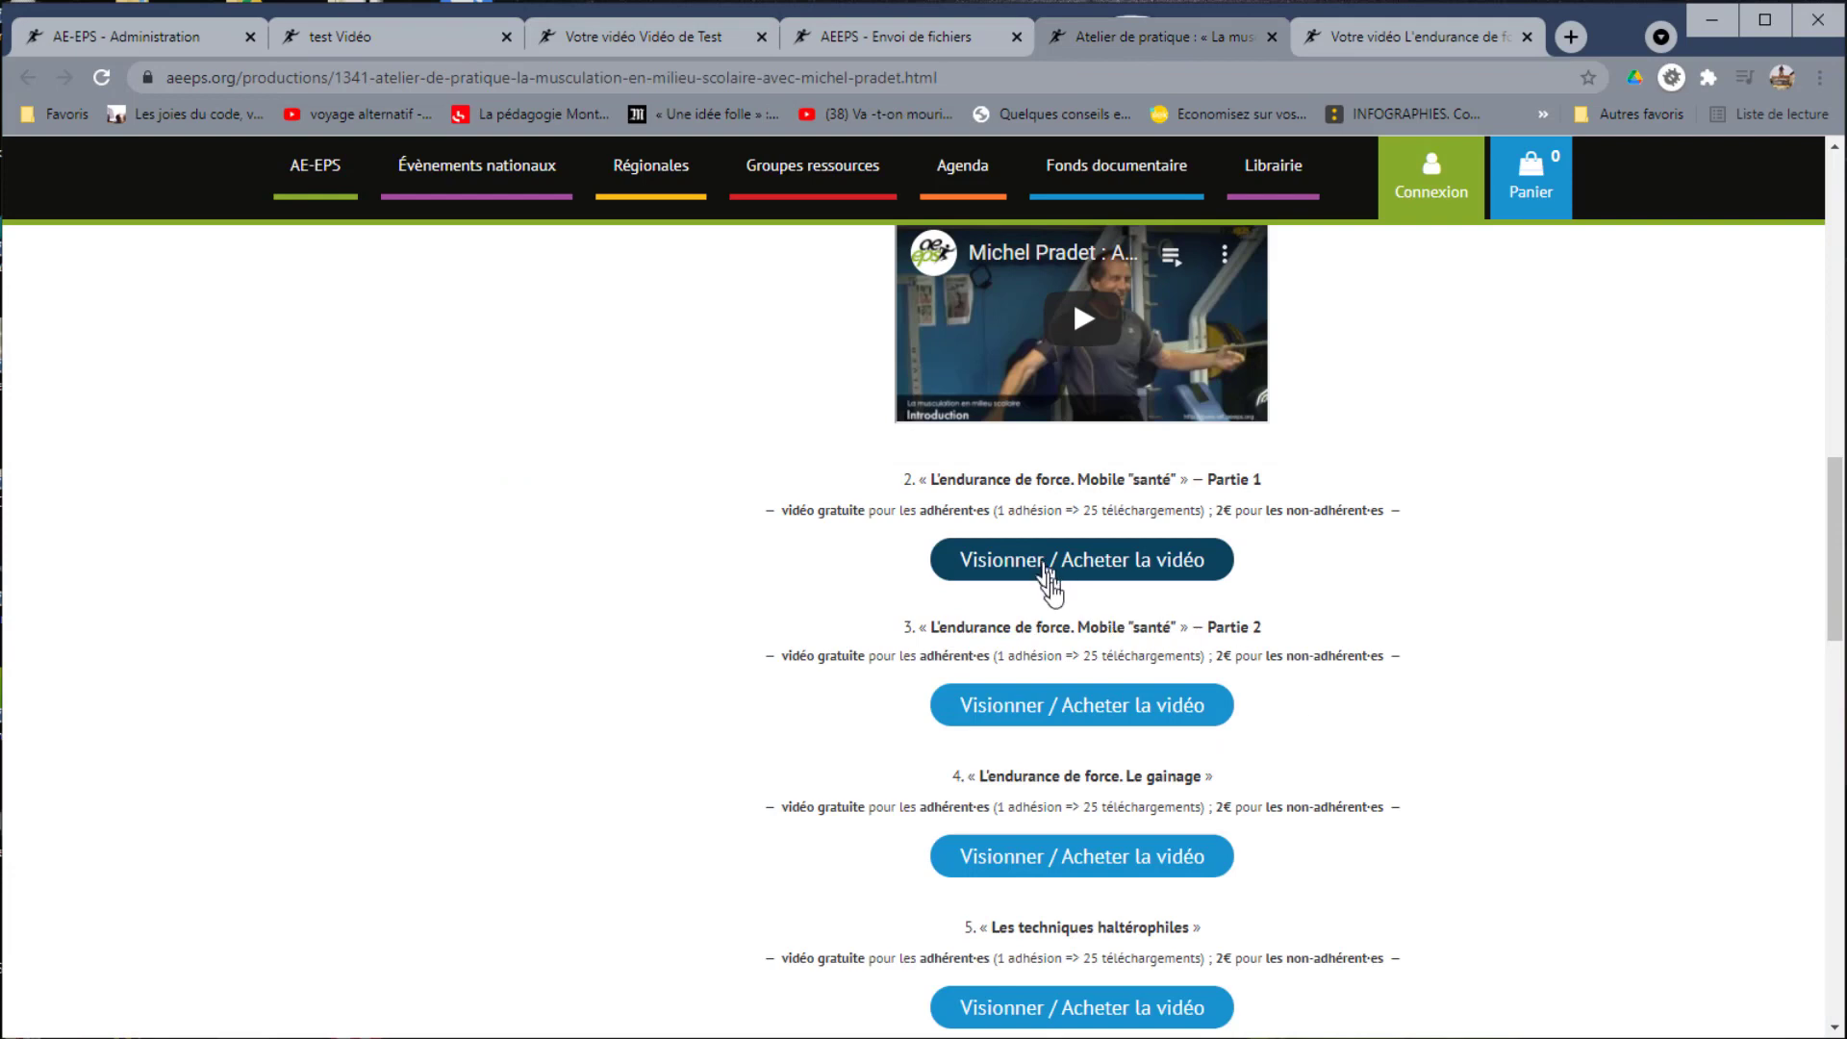
scroll(1302, 720, "down", 2)
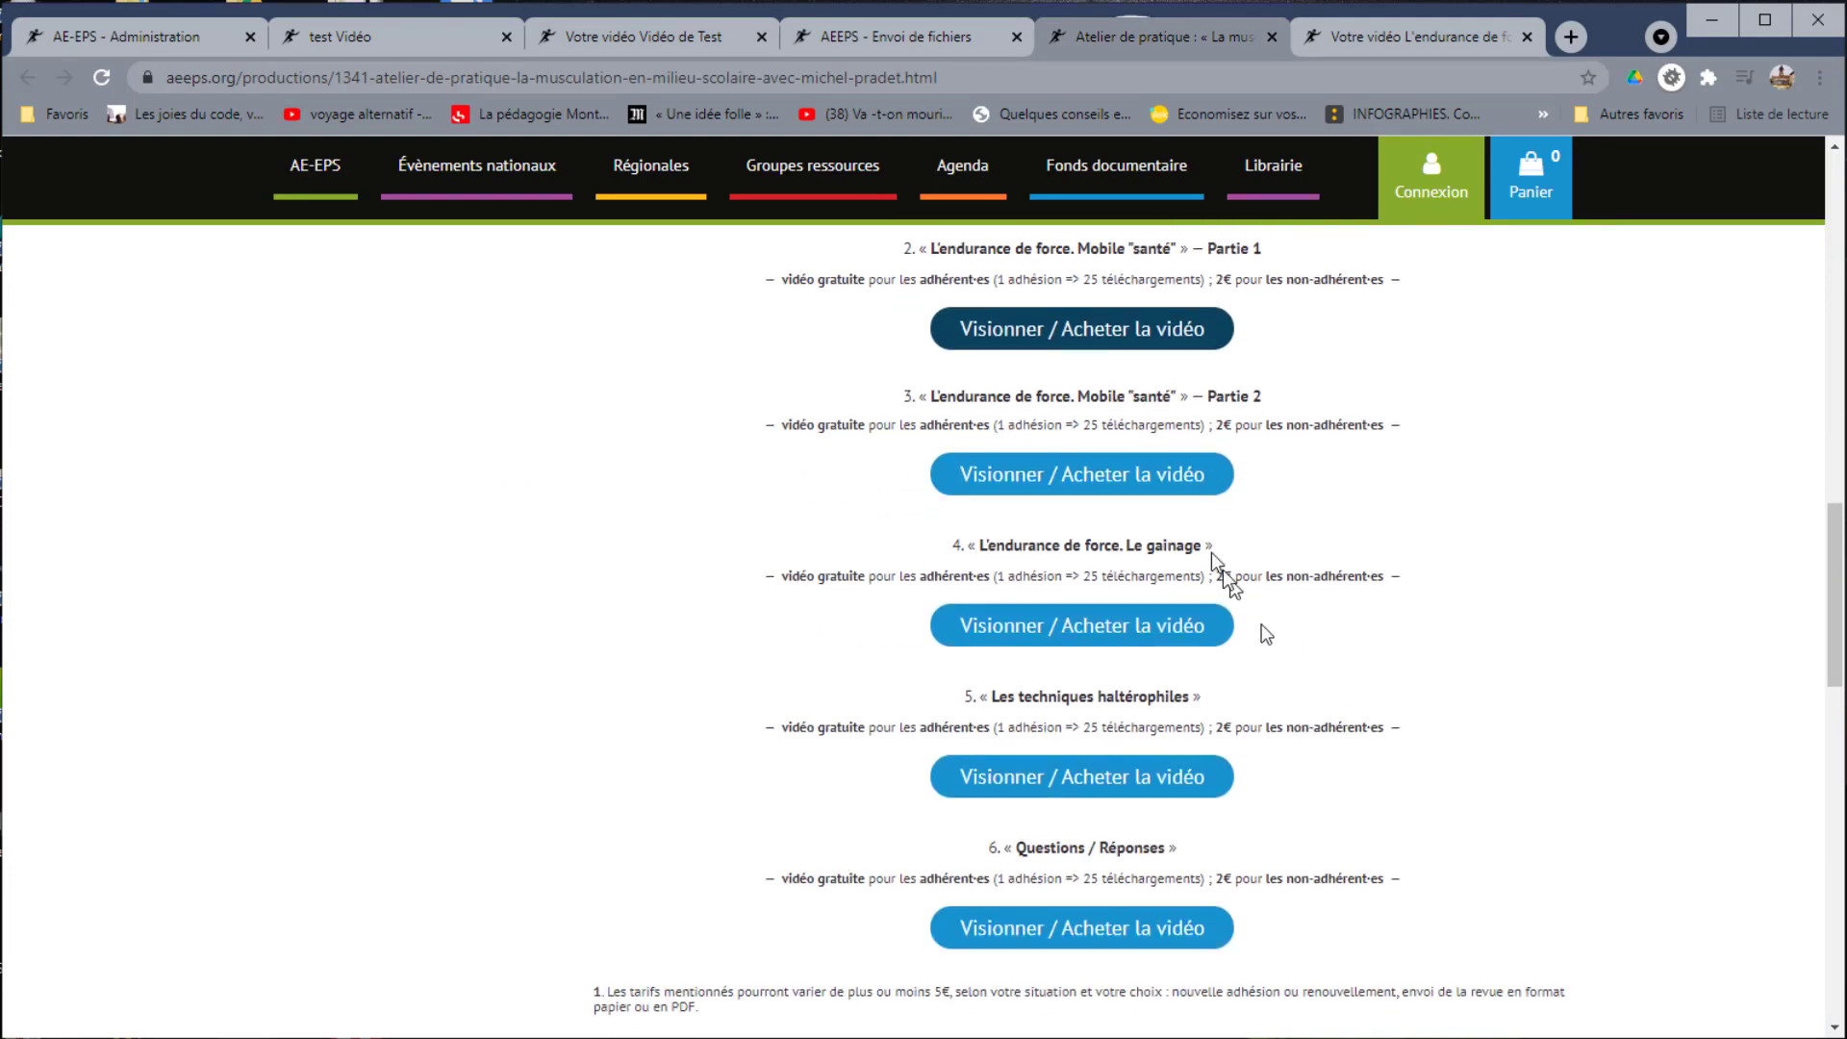